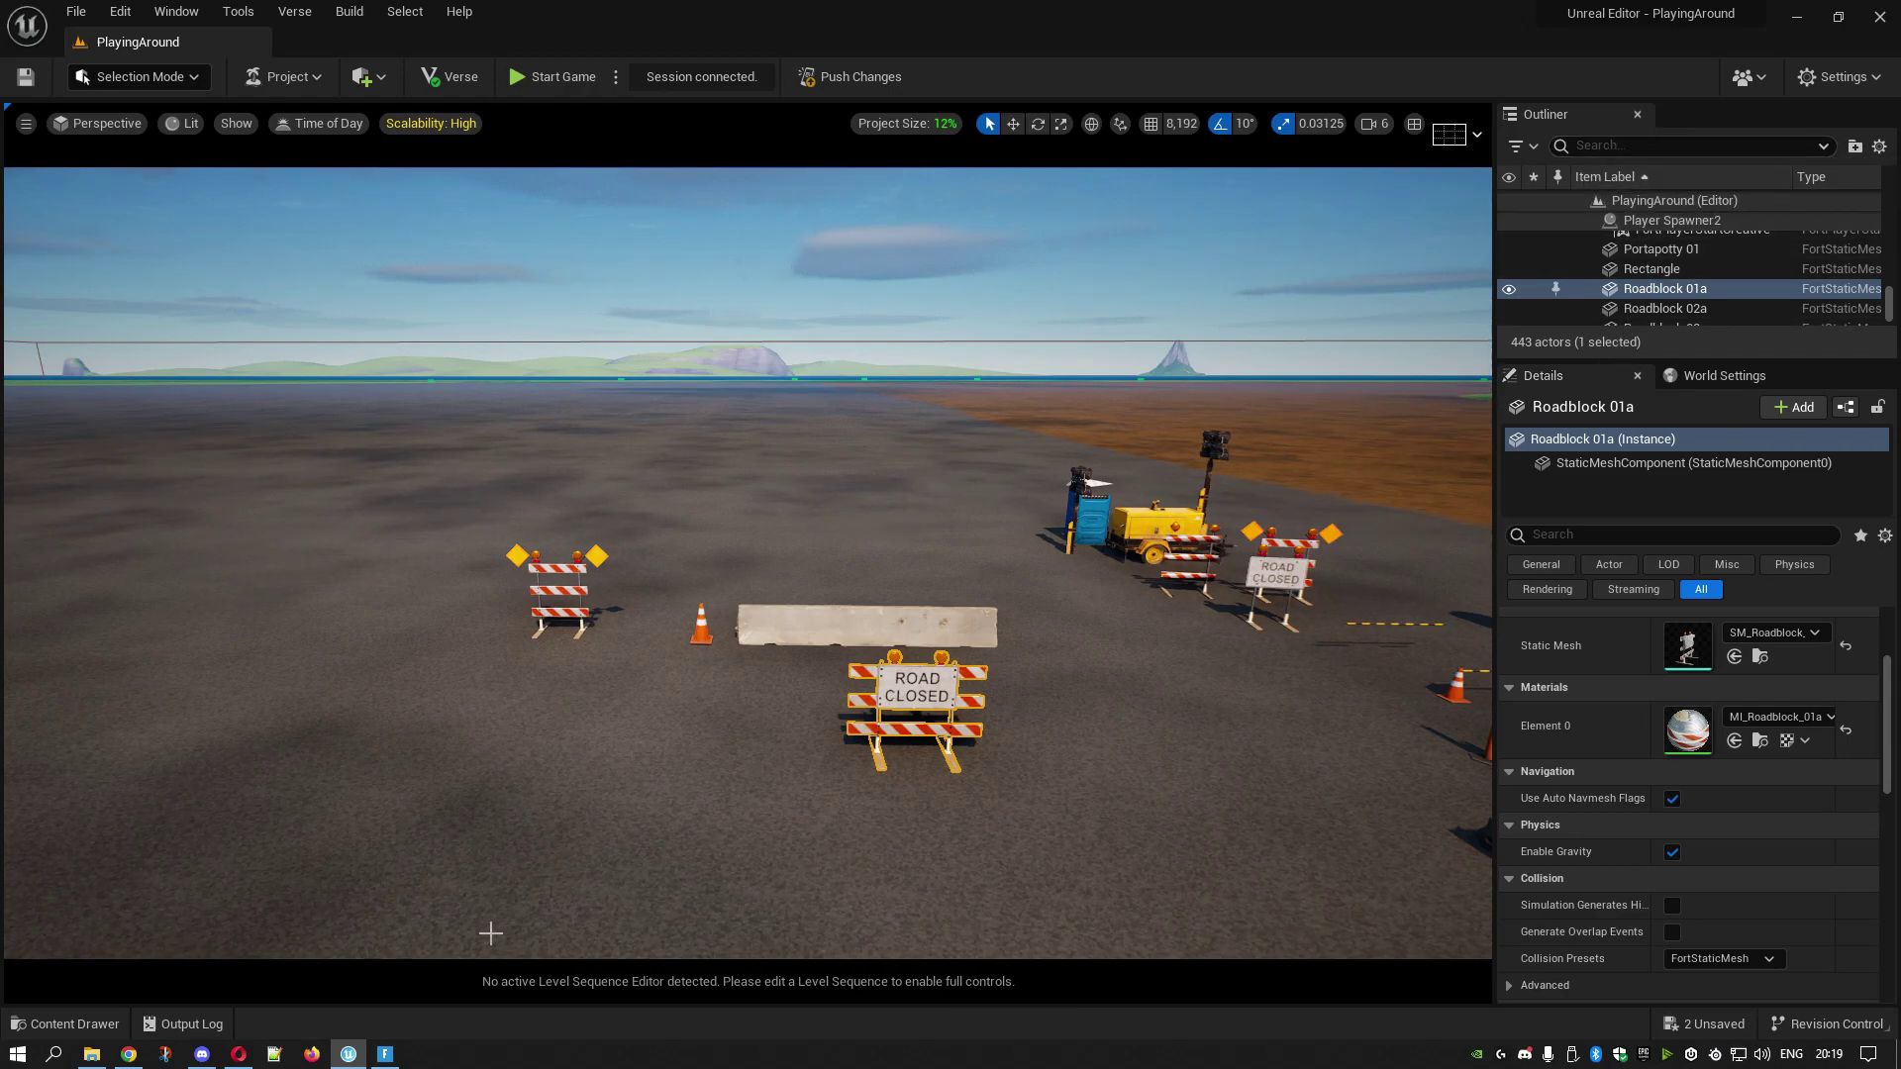
- Add a new blueprint class based on Building Prop in blueprint_props_converted, named RoadClosed_large
click(96, 1030)
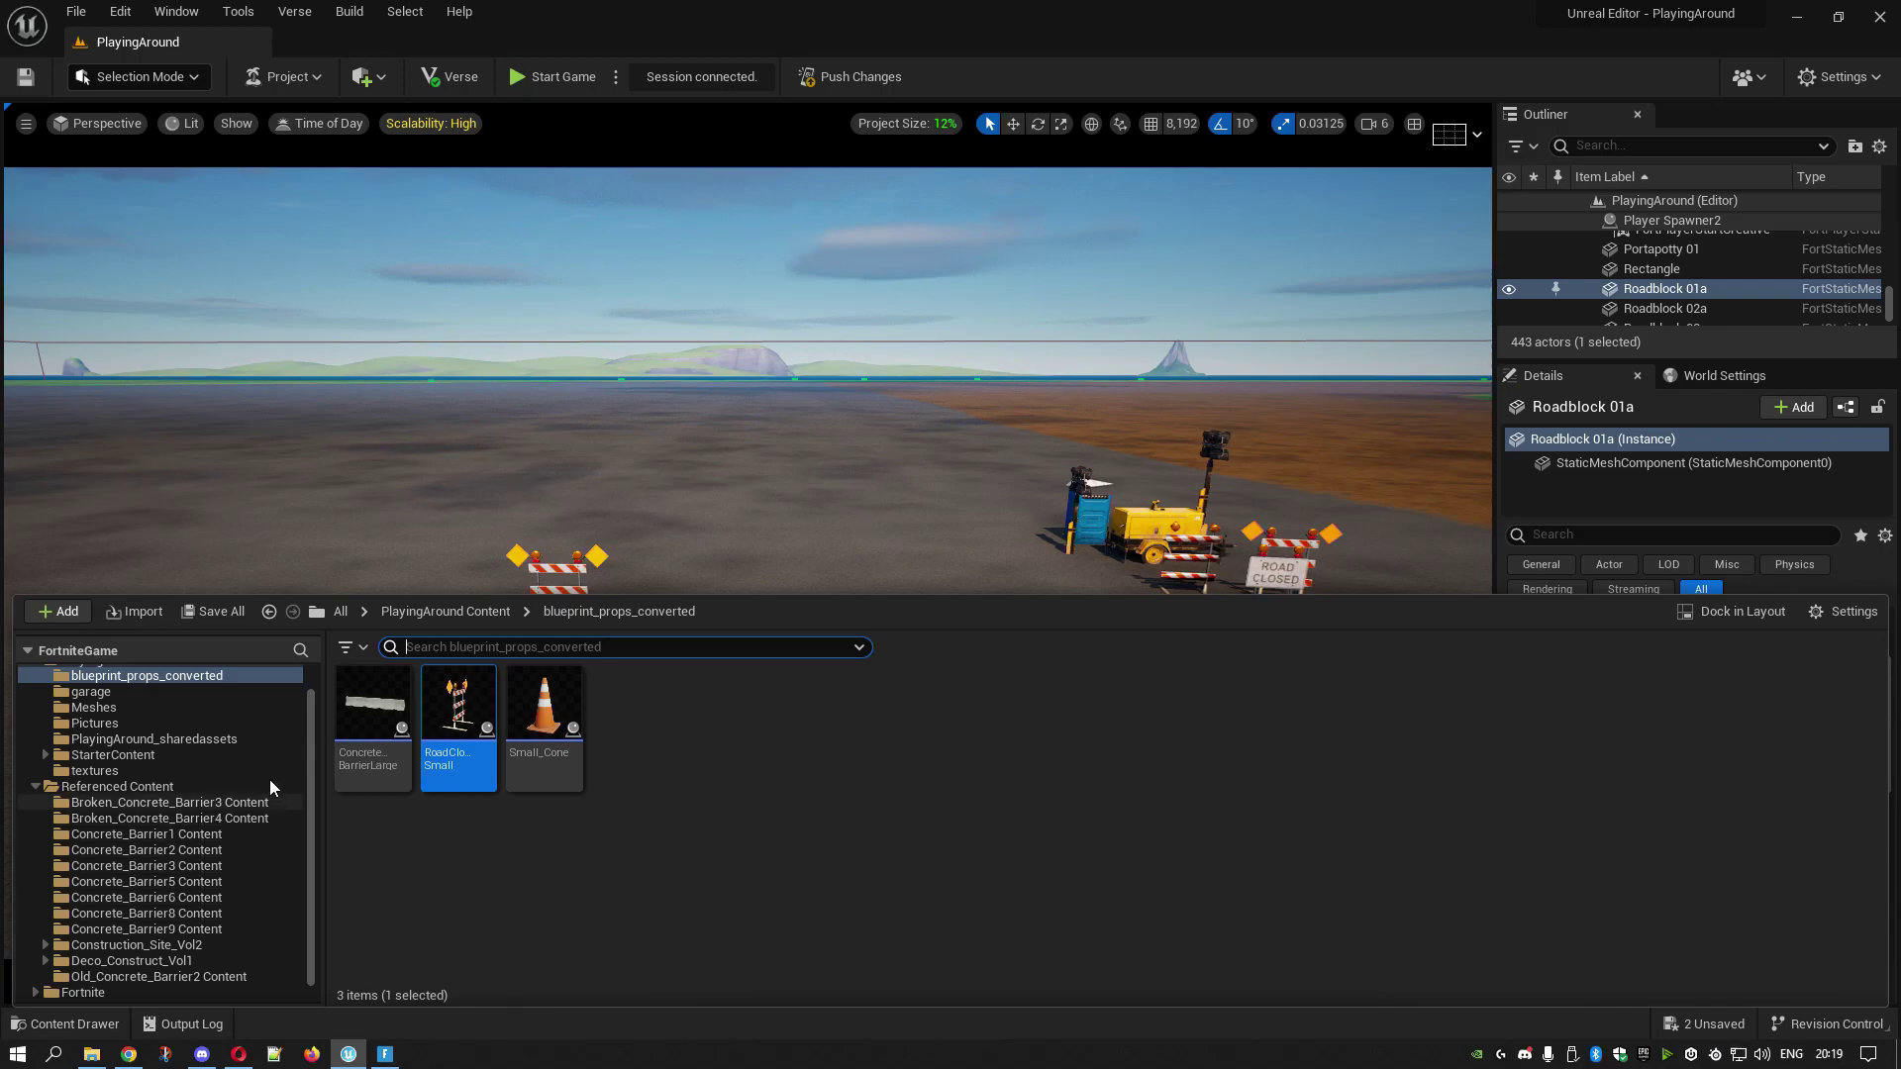
scroll(163, 677, up, 1)
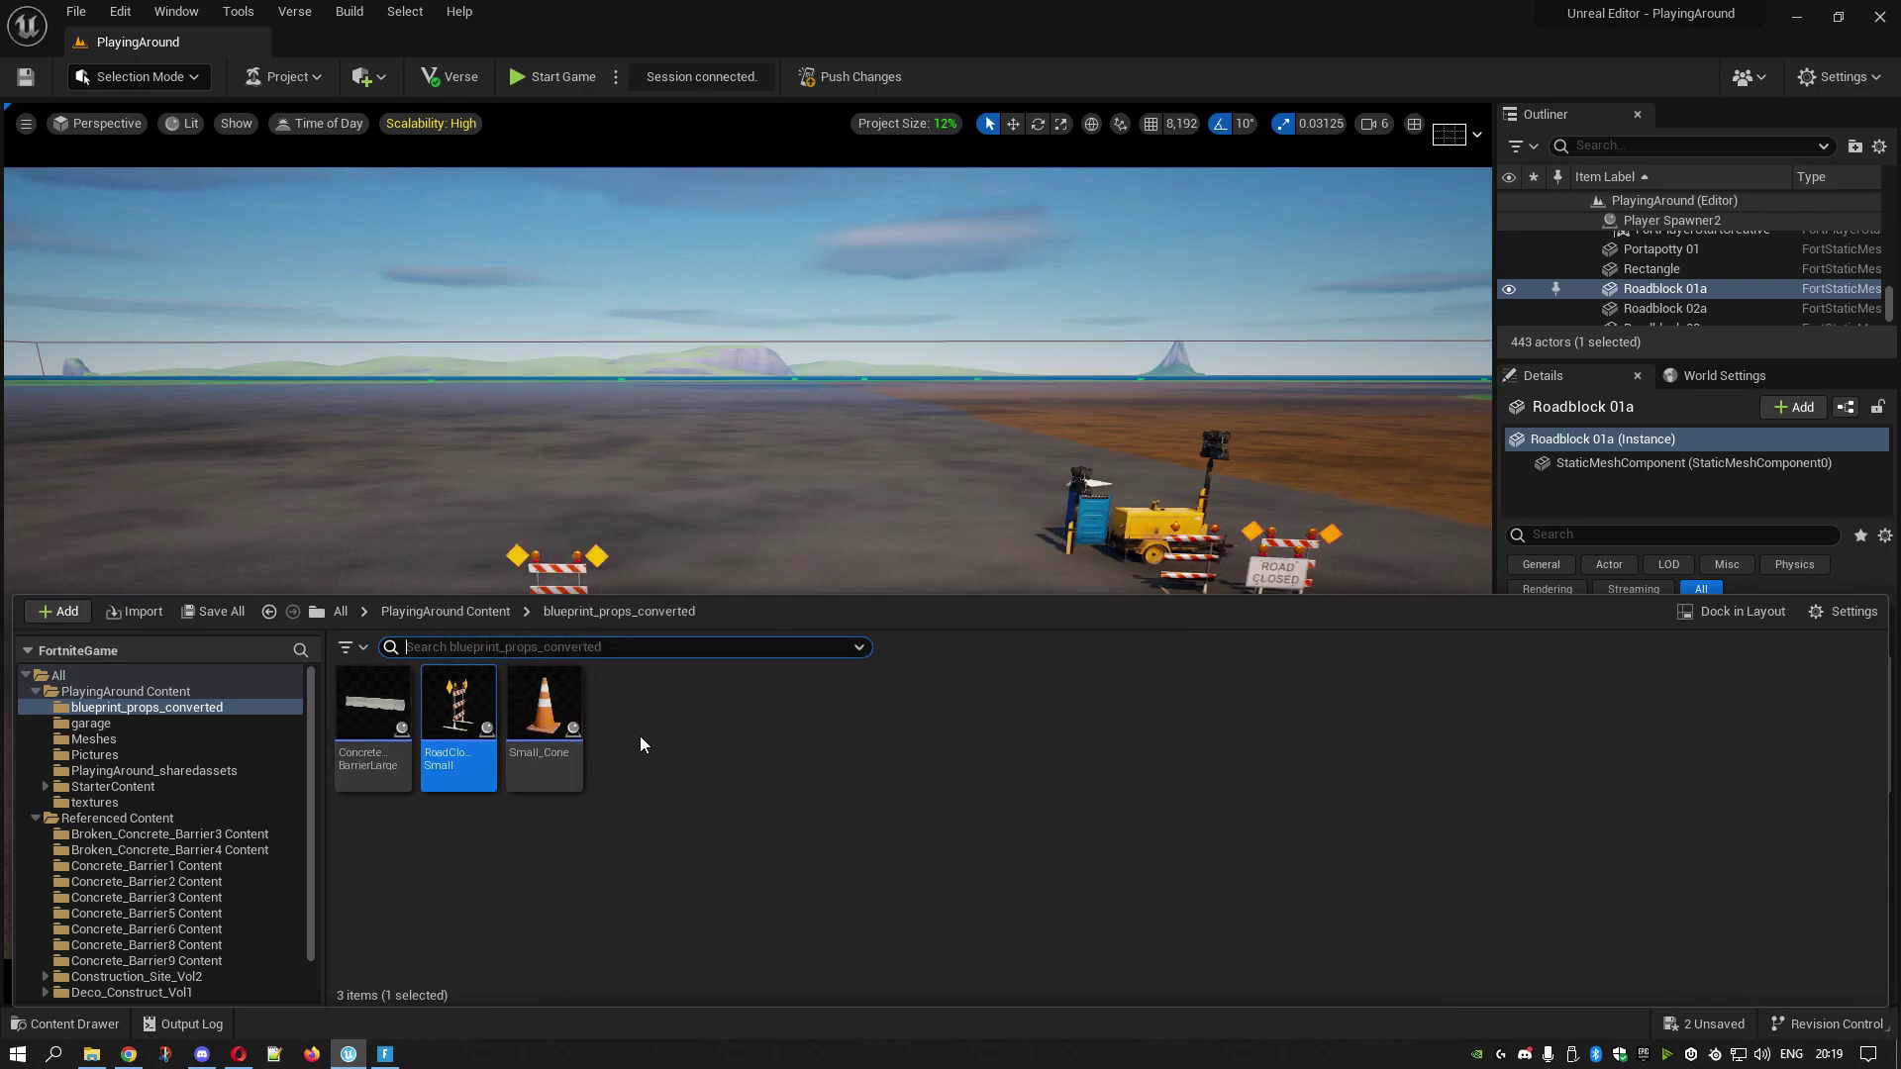
right_click(639, 734)
mouse_move(725, 541)
click(760, 364)
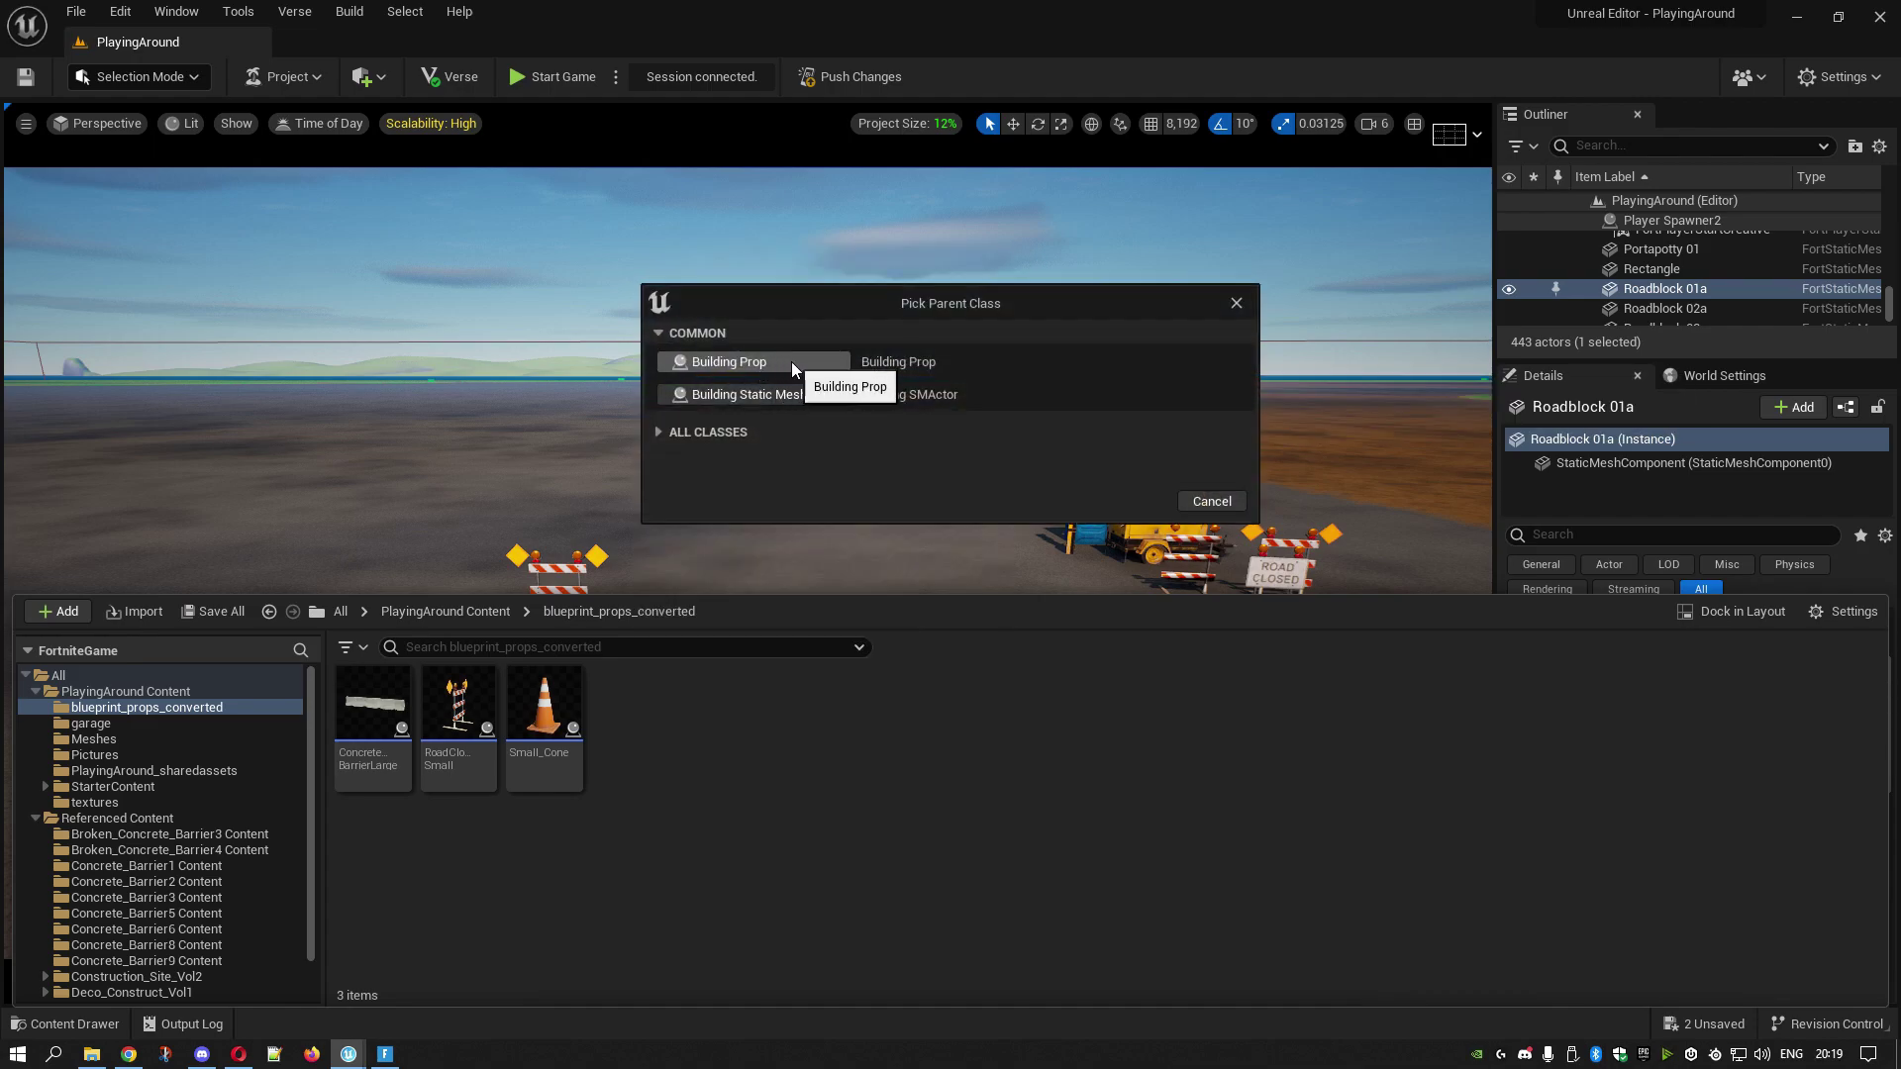
click(780, 362)
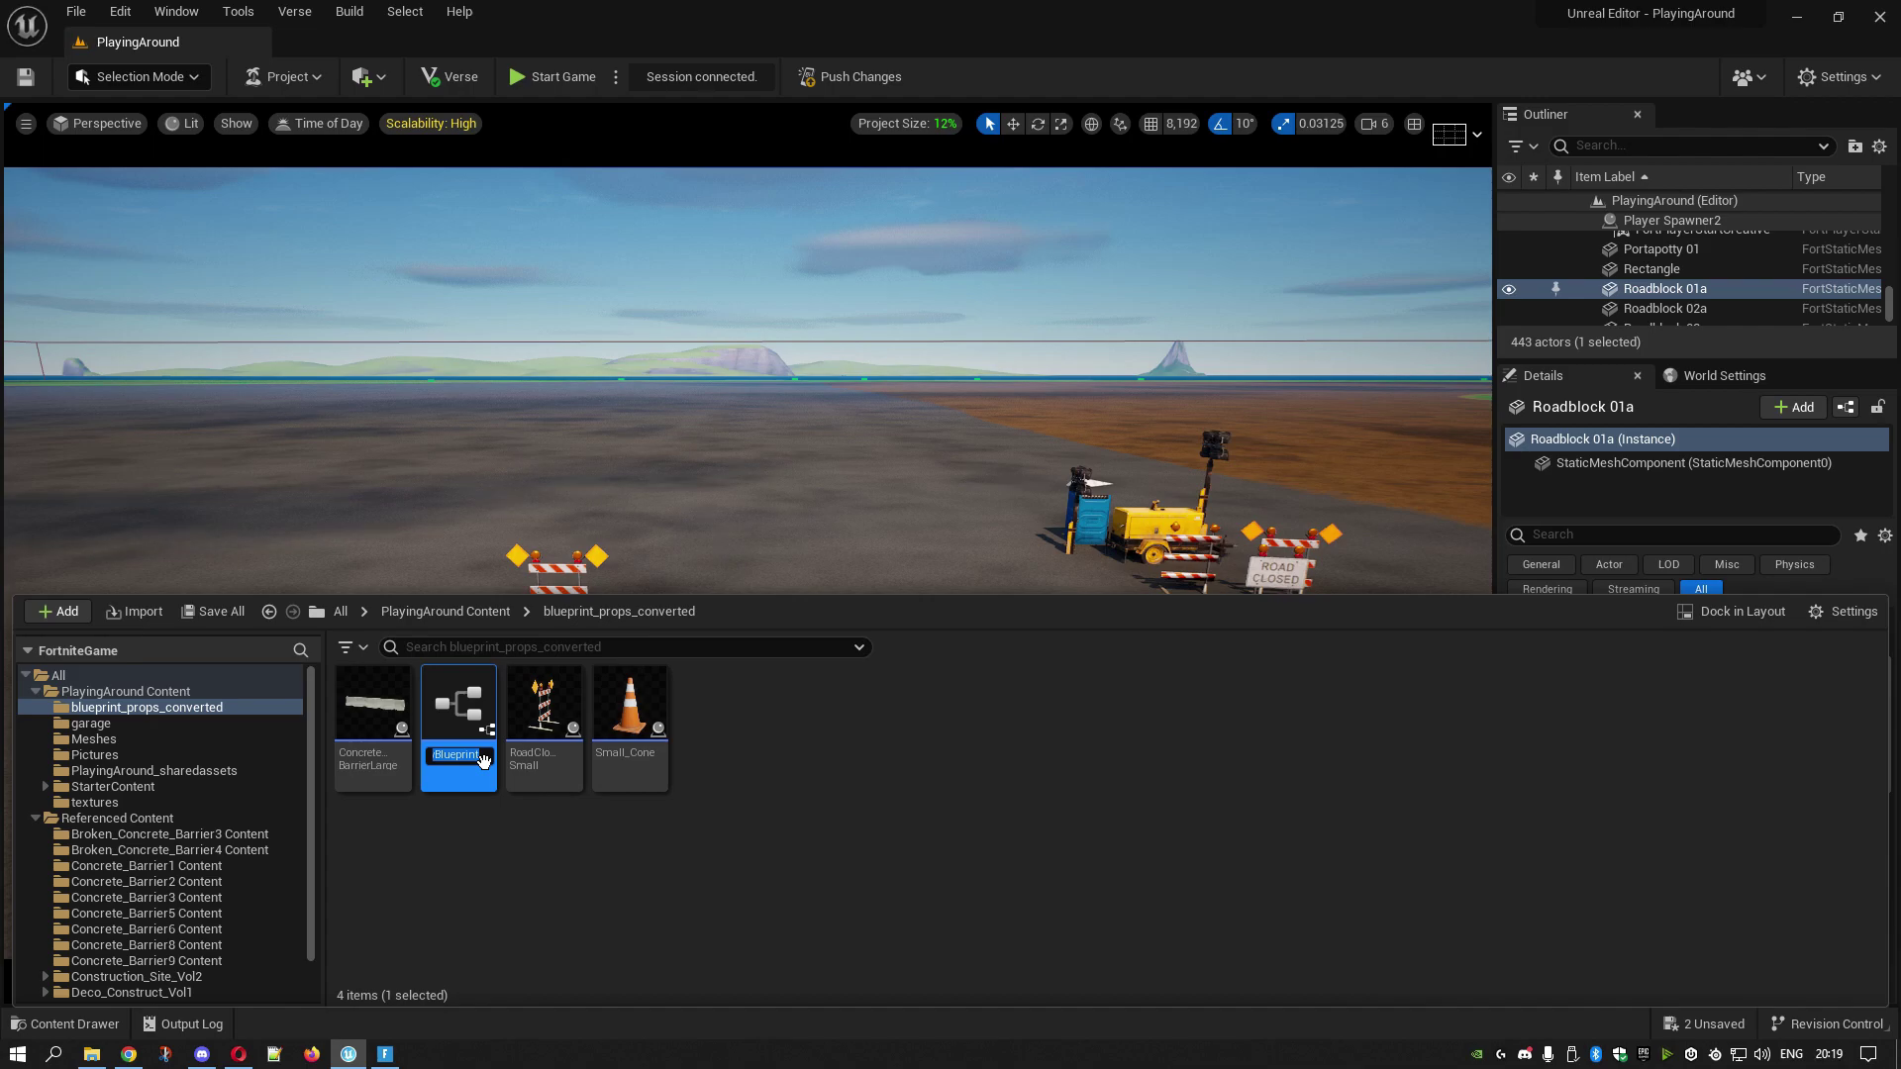
text(Roa)
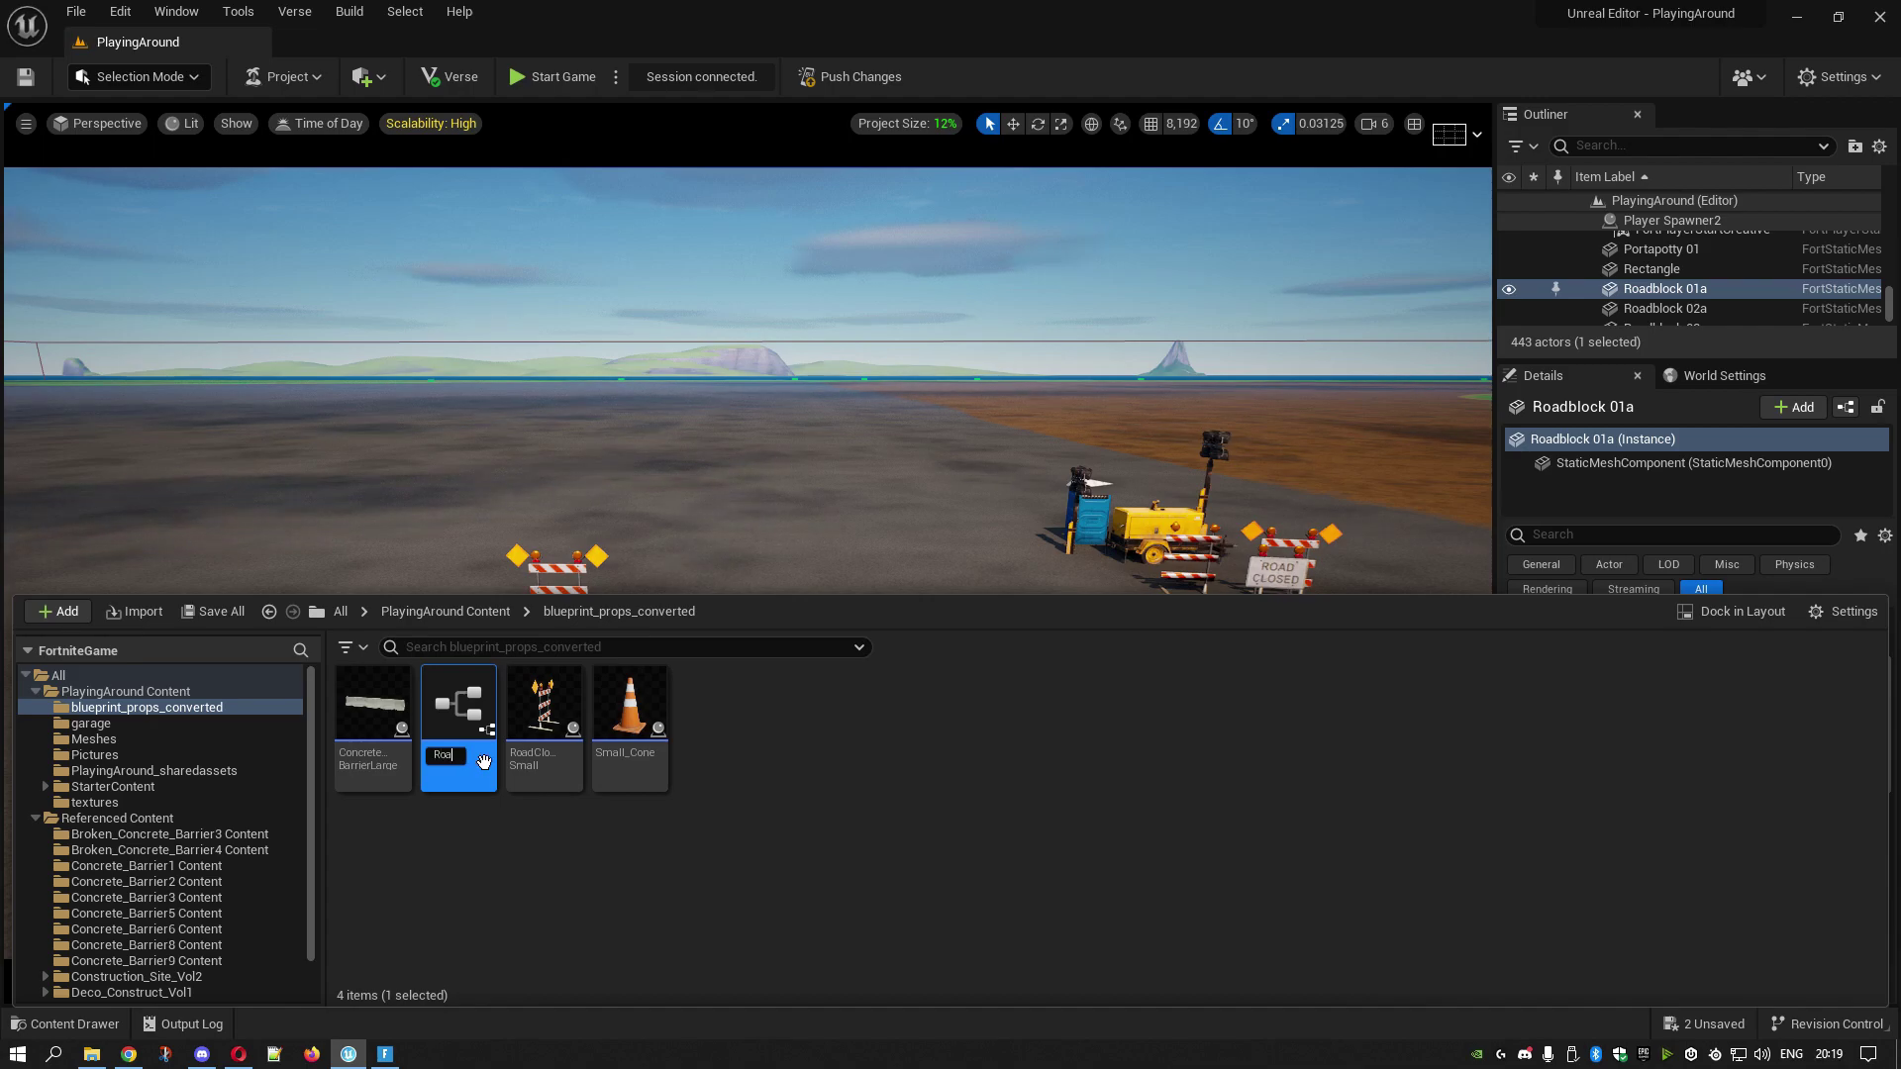
text(dClosed)
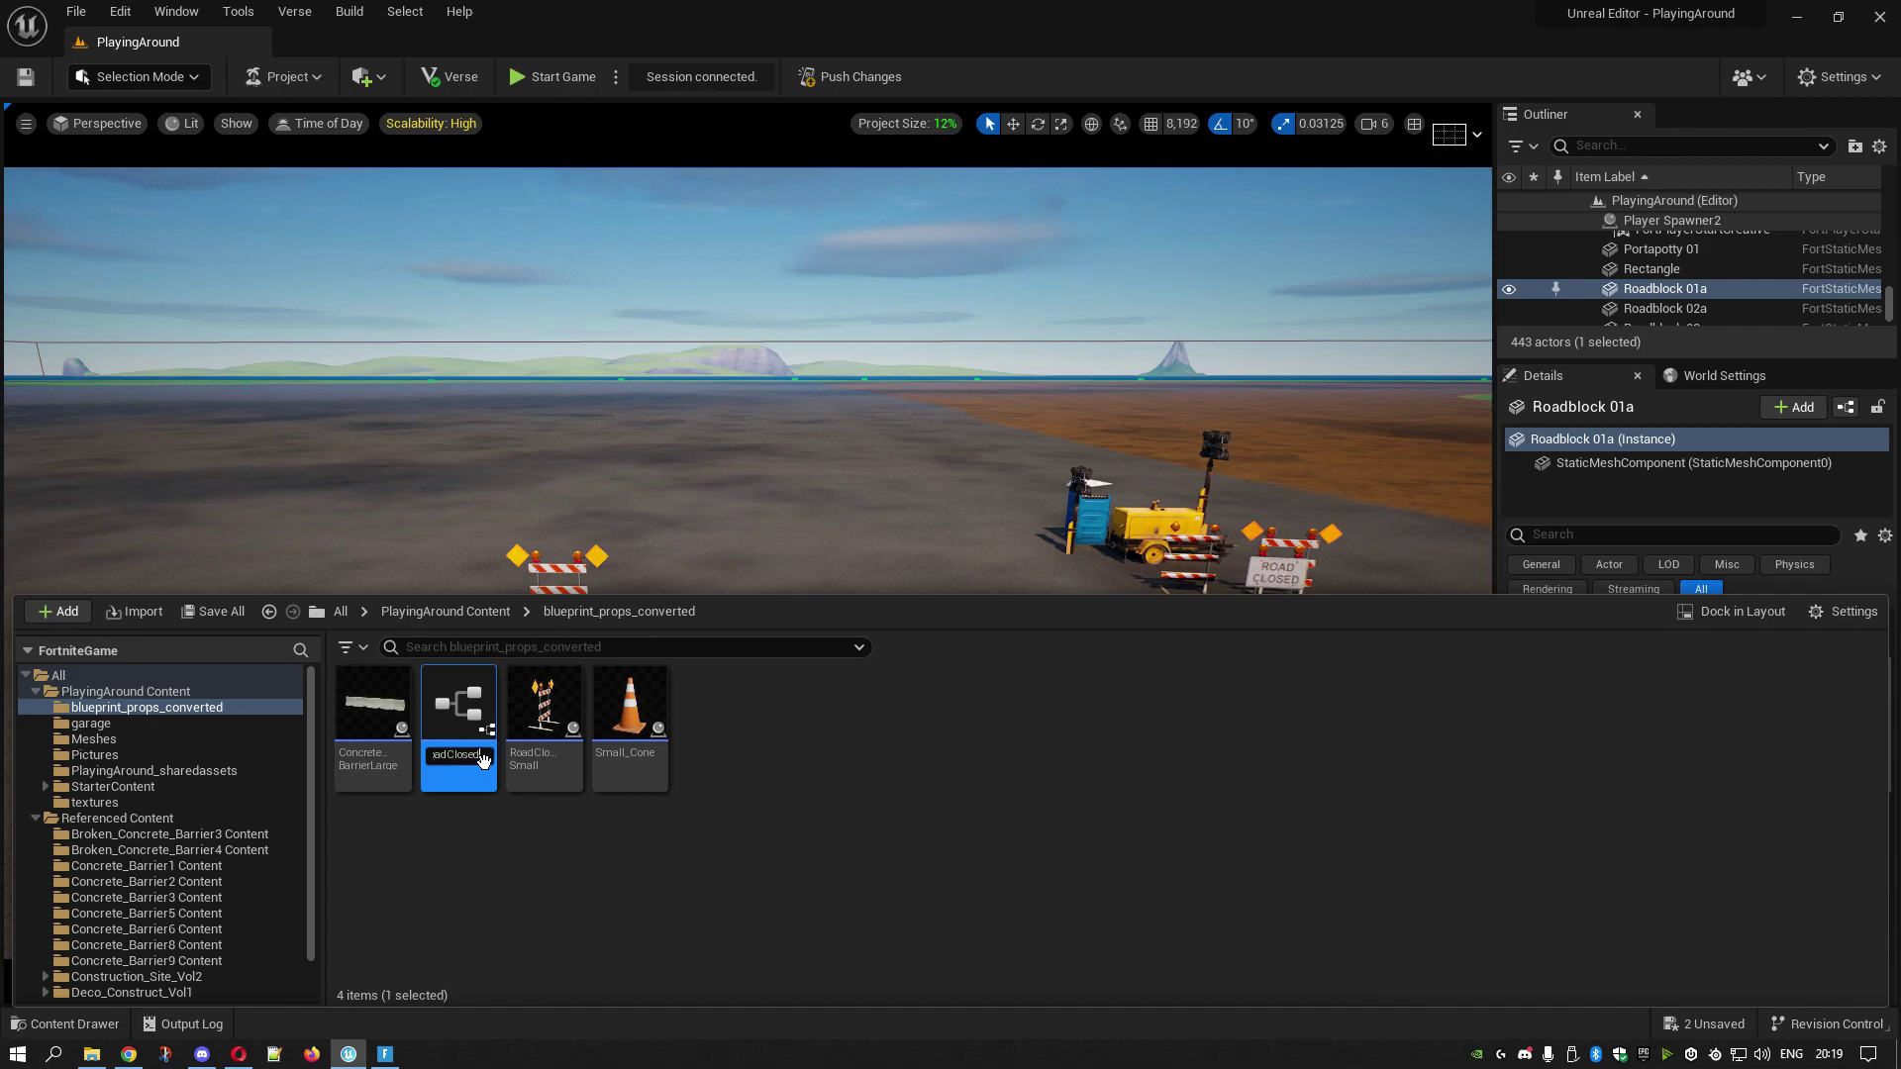
text(_large)
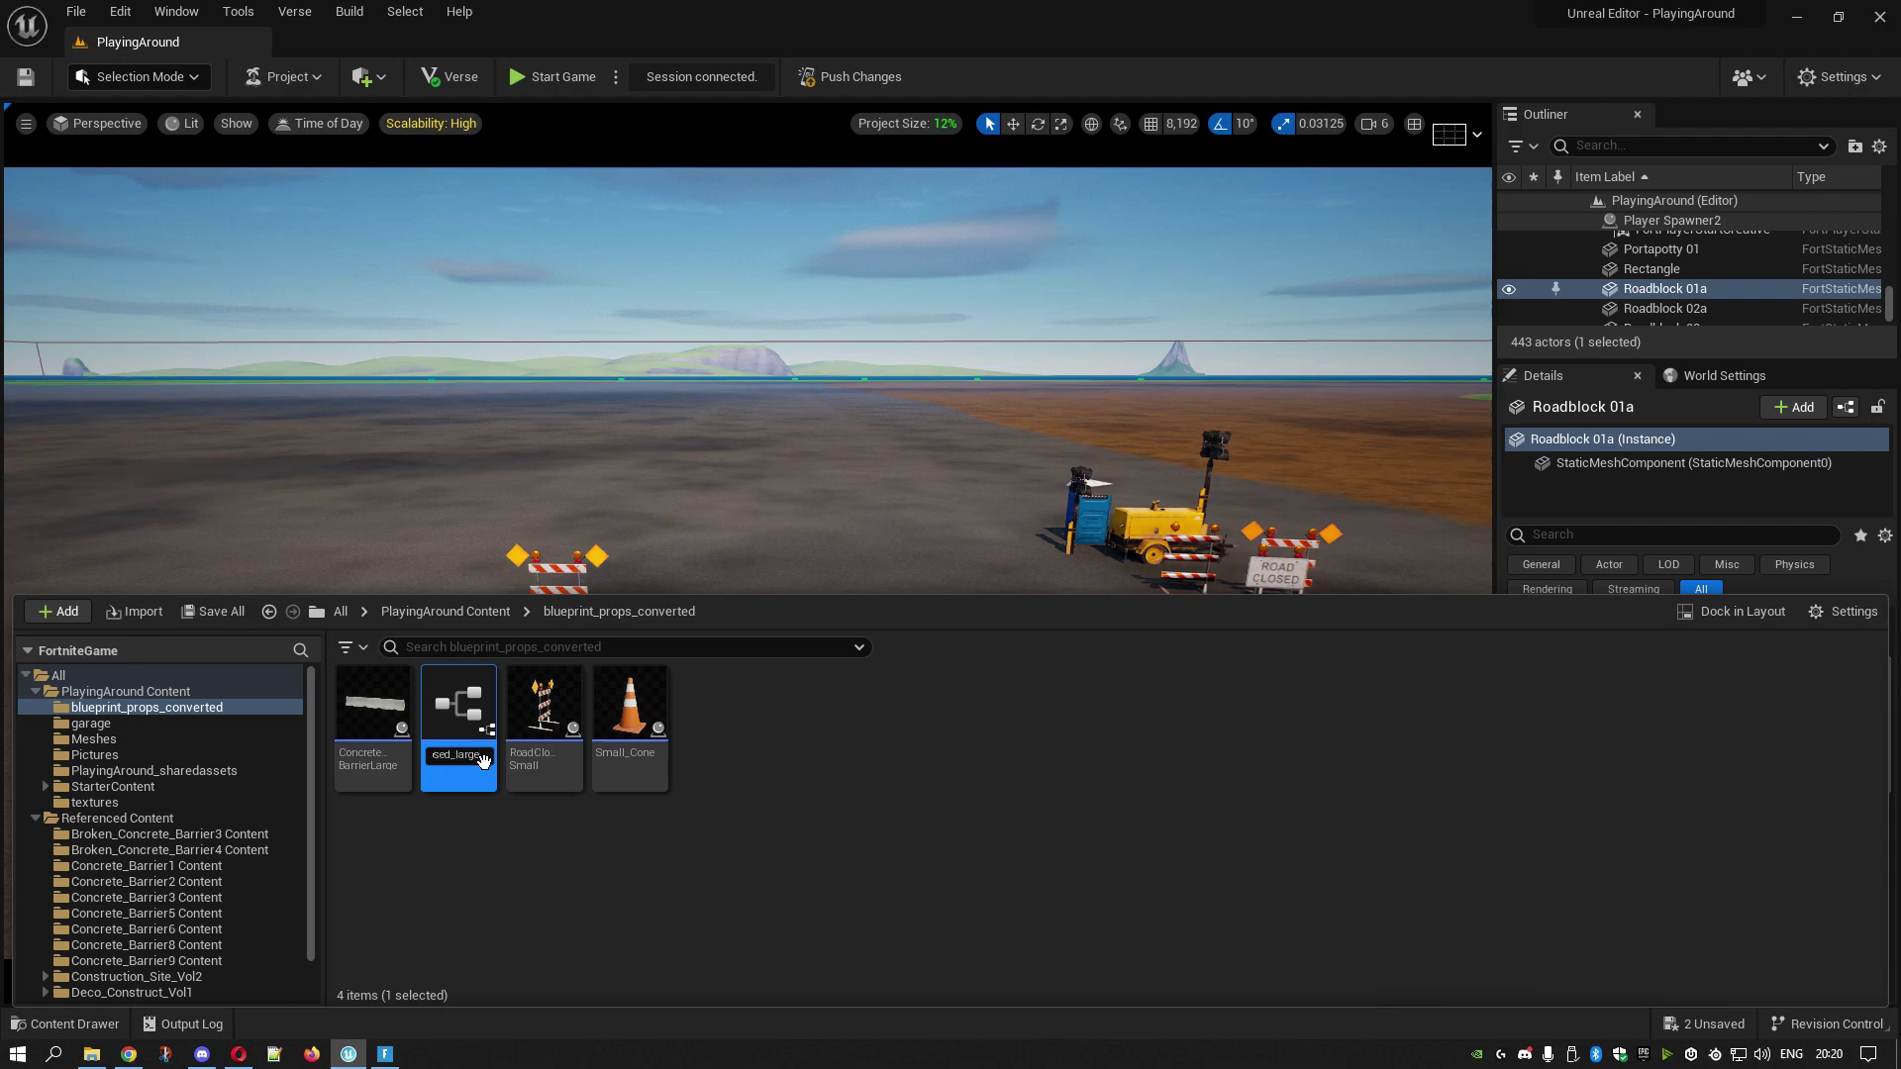
key(Return)
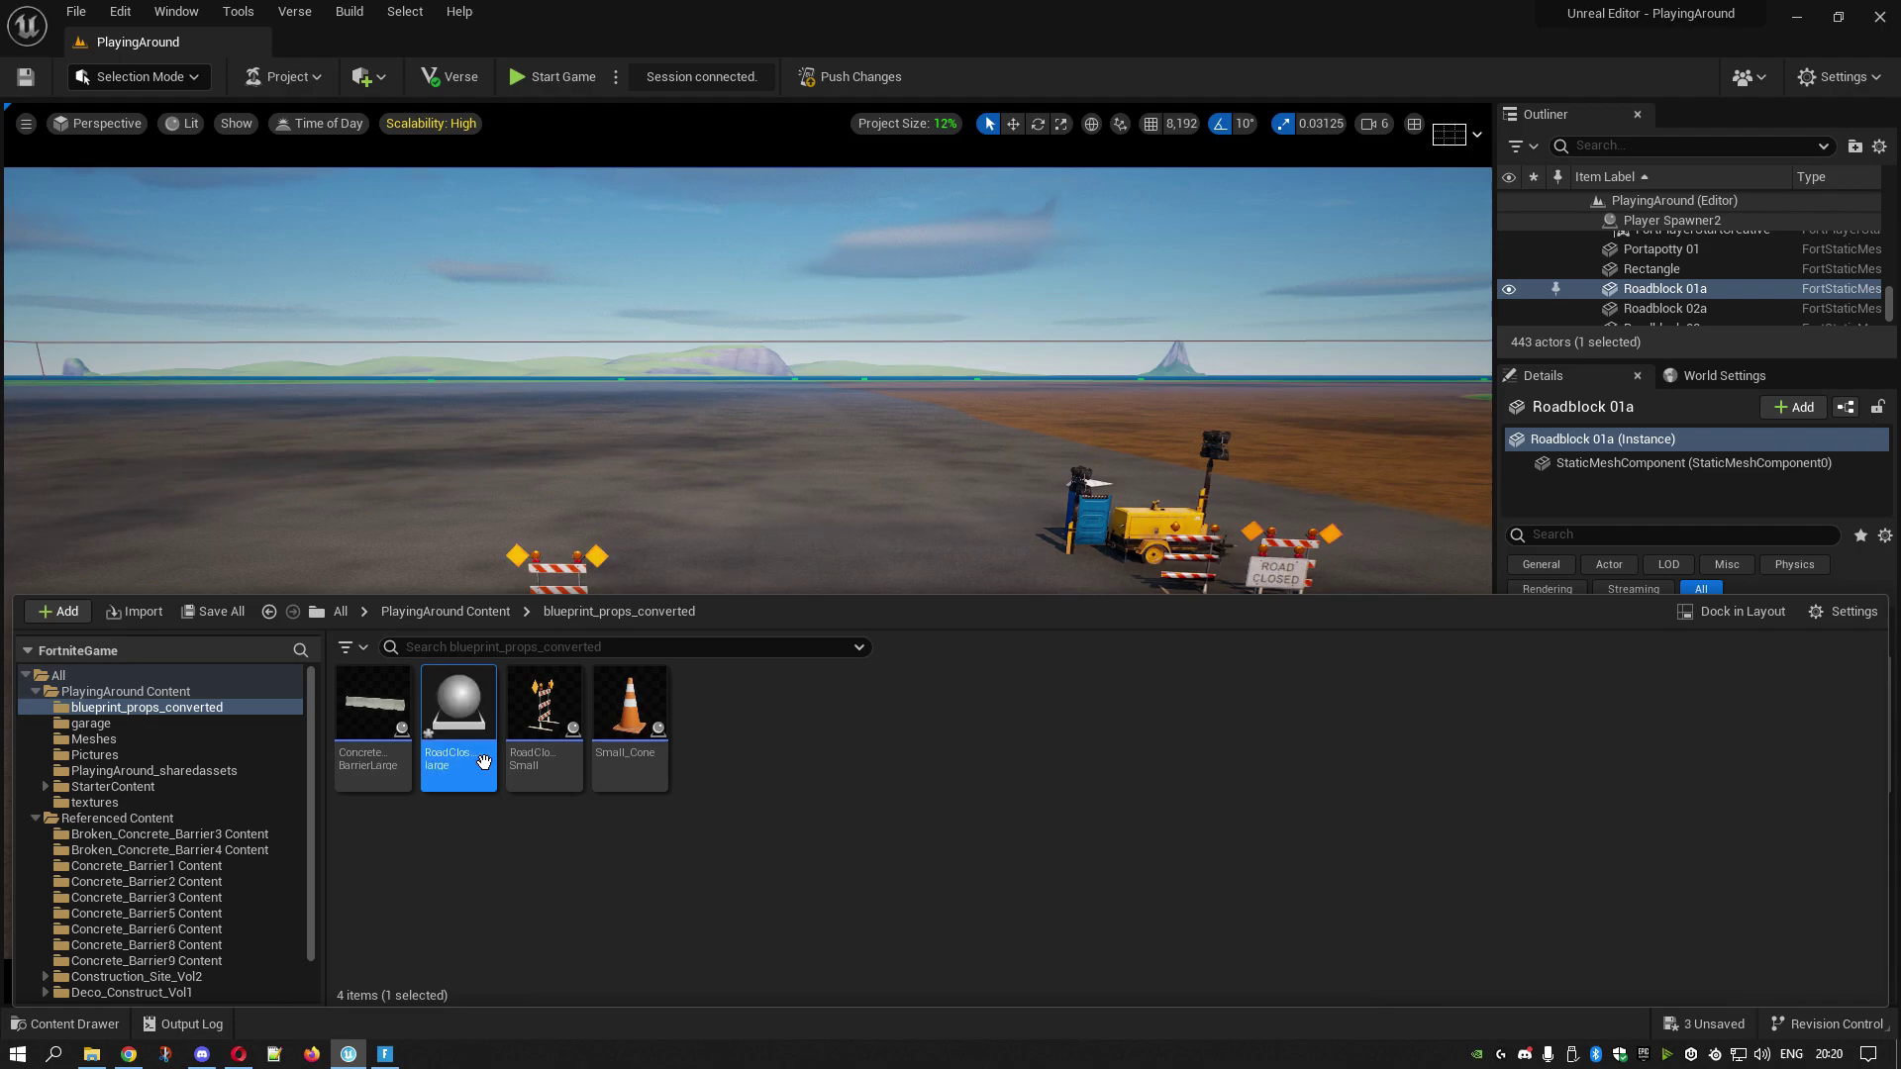
- Open RoadClosed_large and drag SM_Roadblock_01a from Referenced Content into its viewport
mouse_move(483, 760)
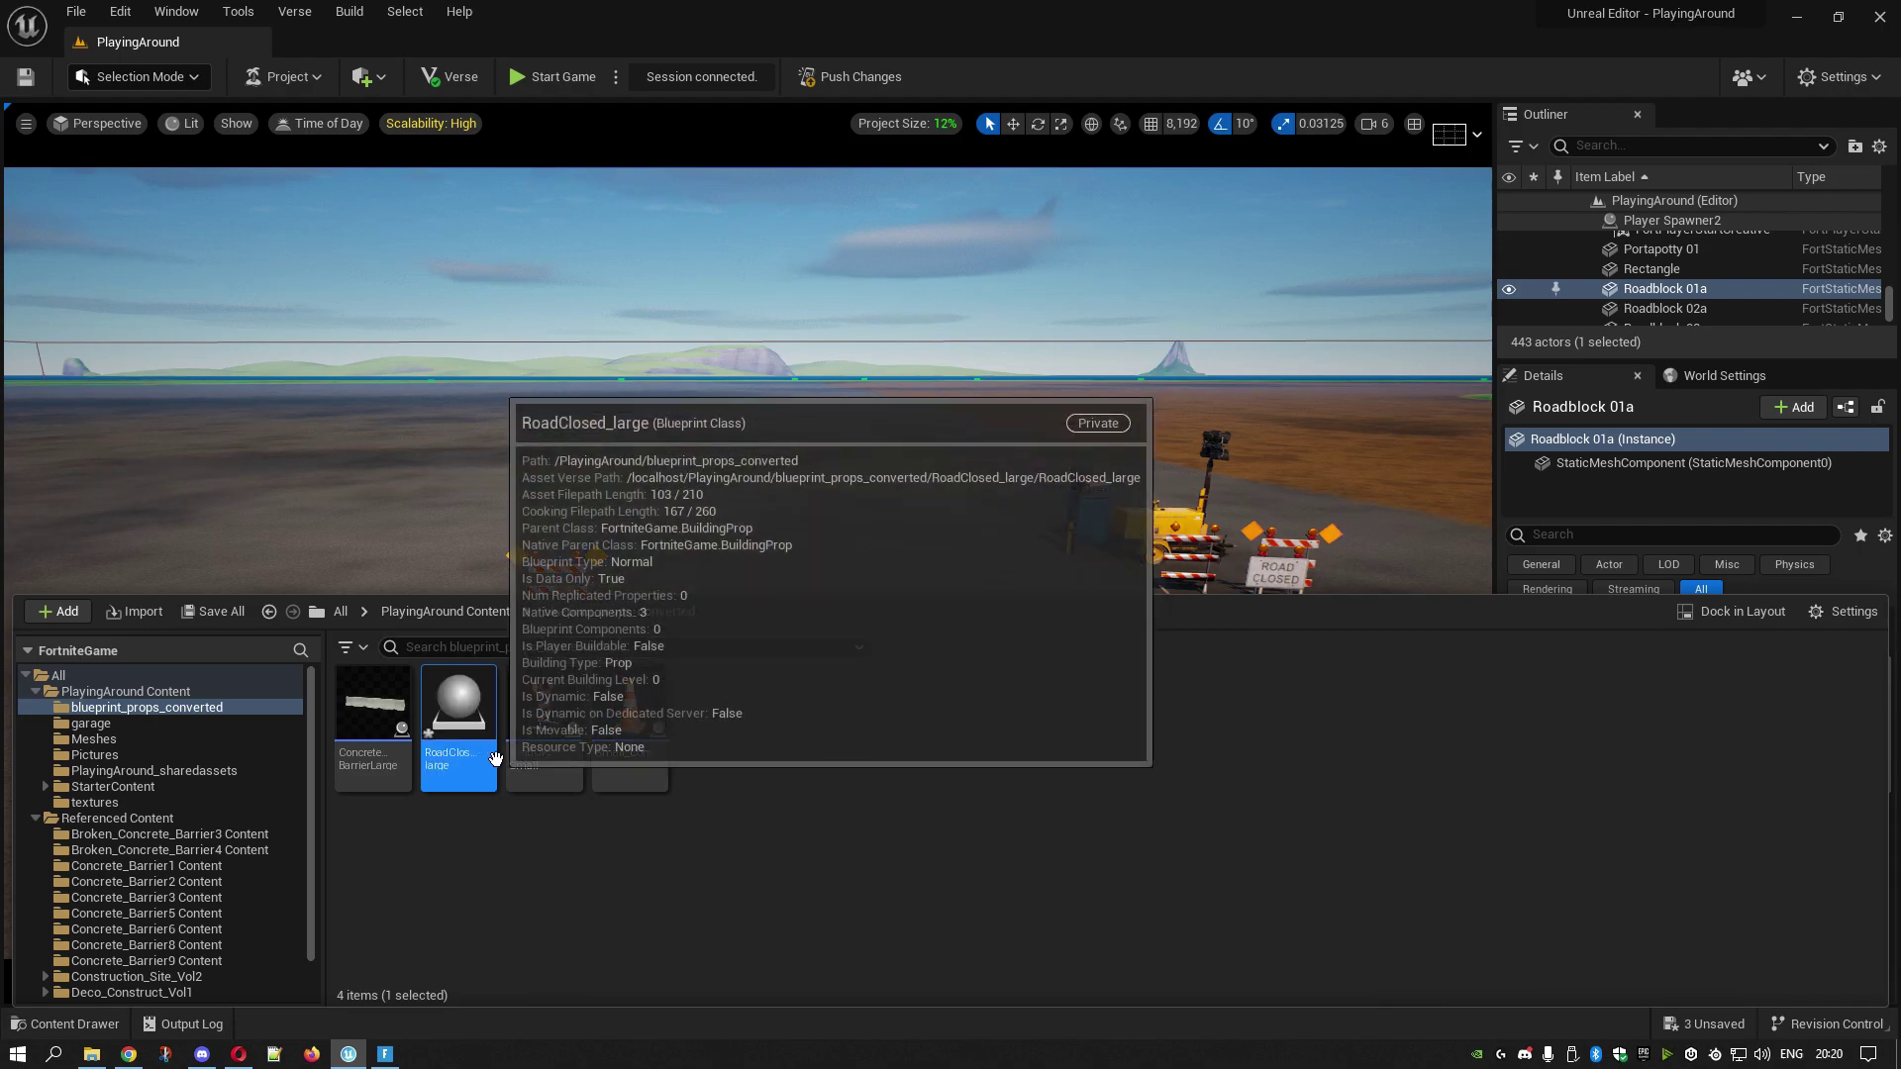
double_click(463, 703)
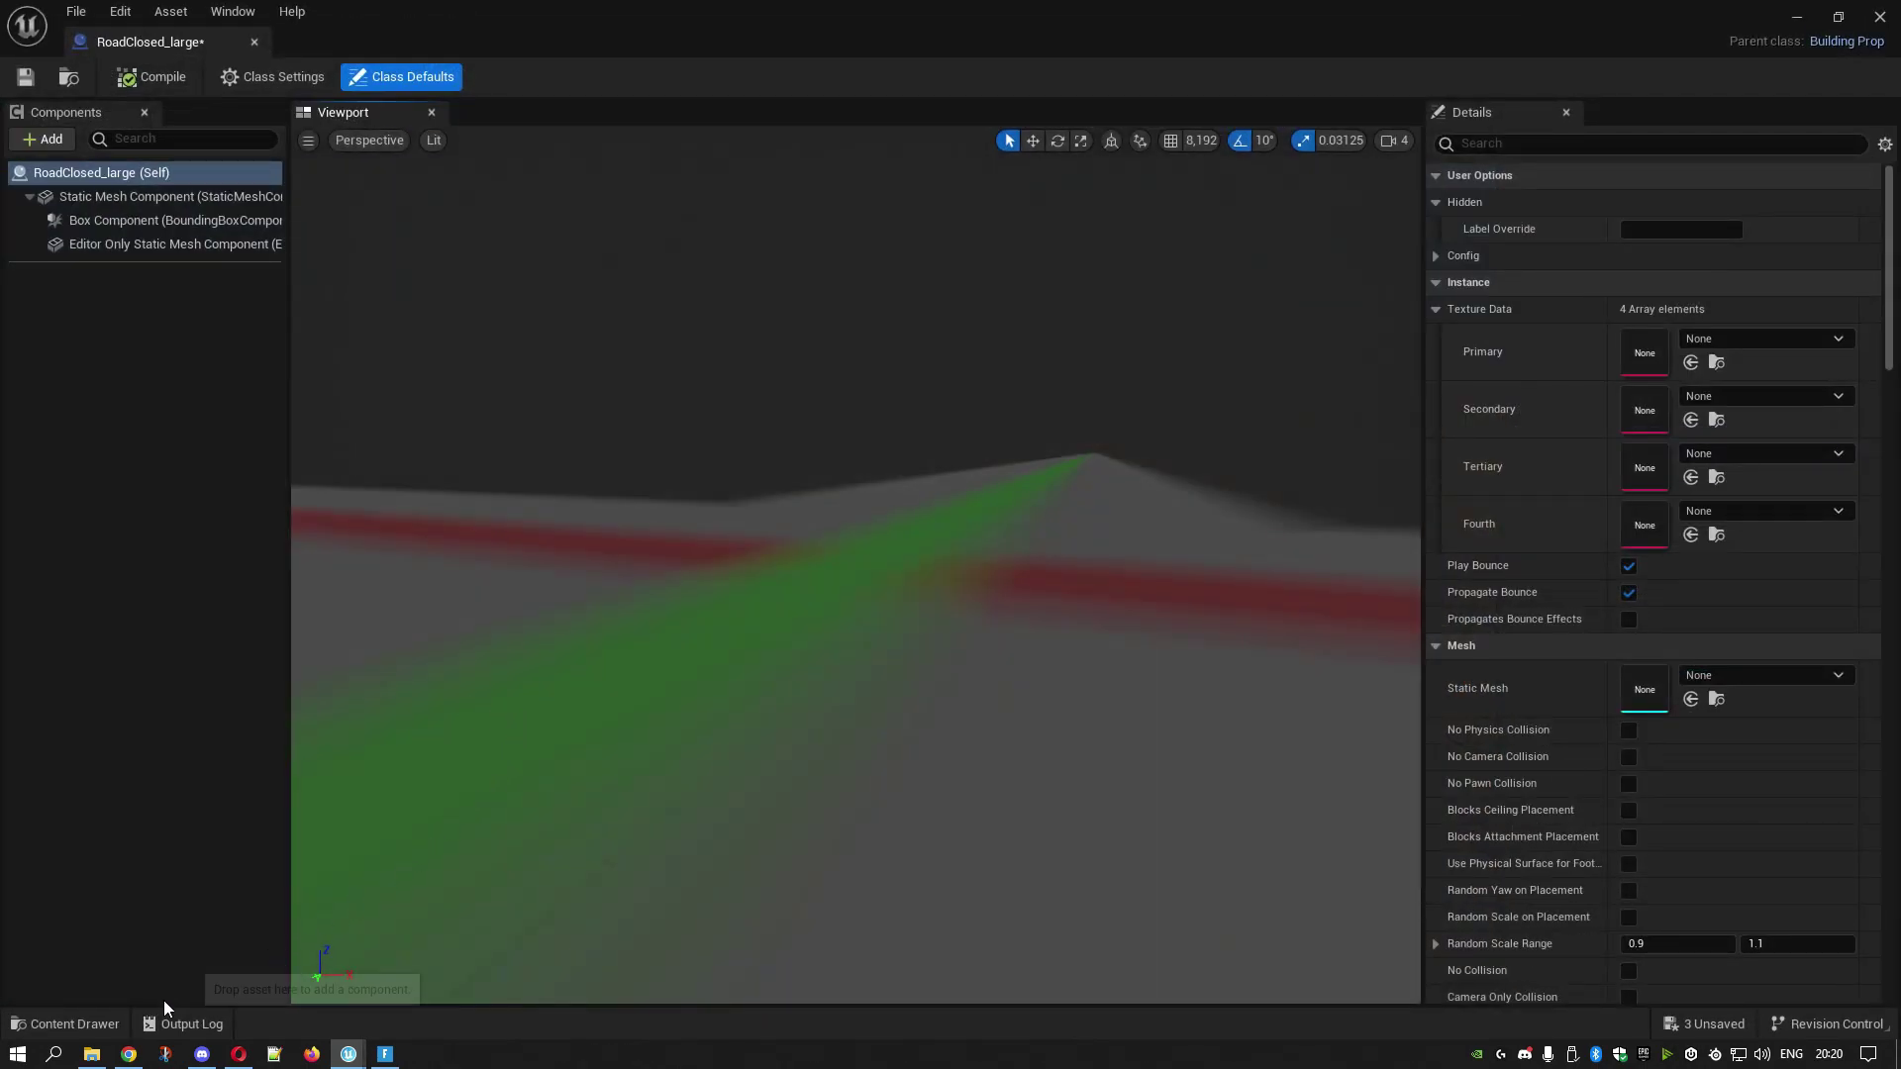
click(67, 1024)
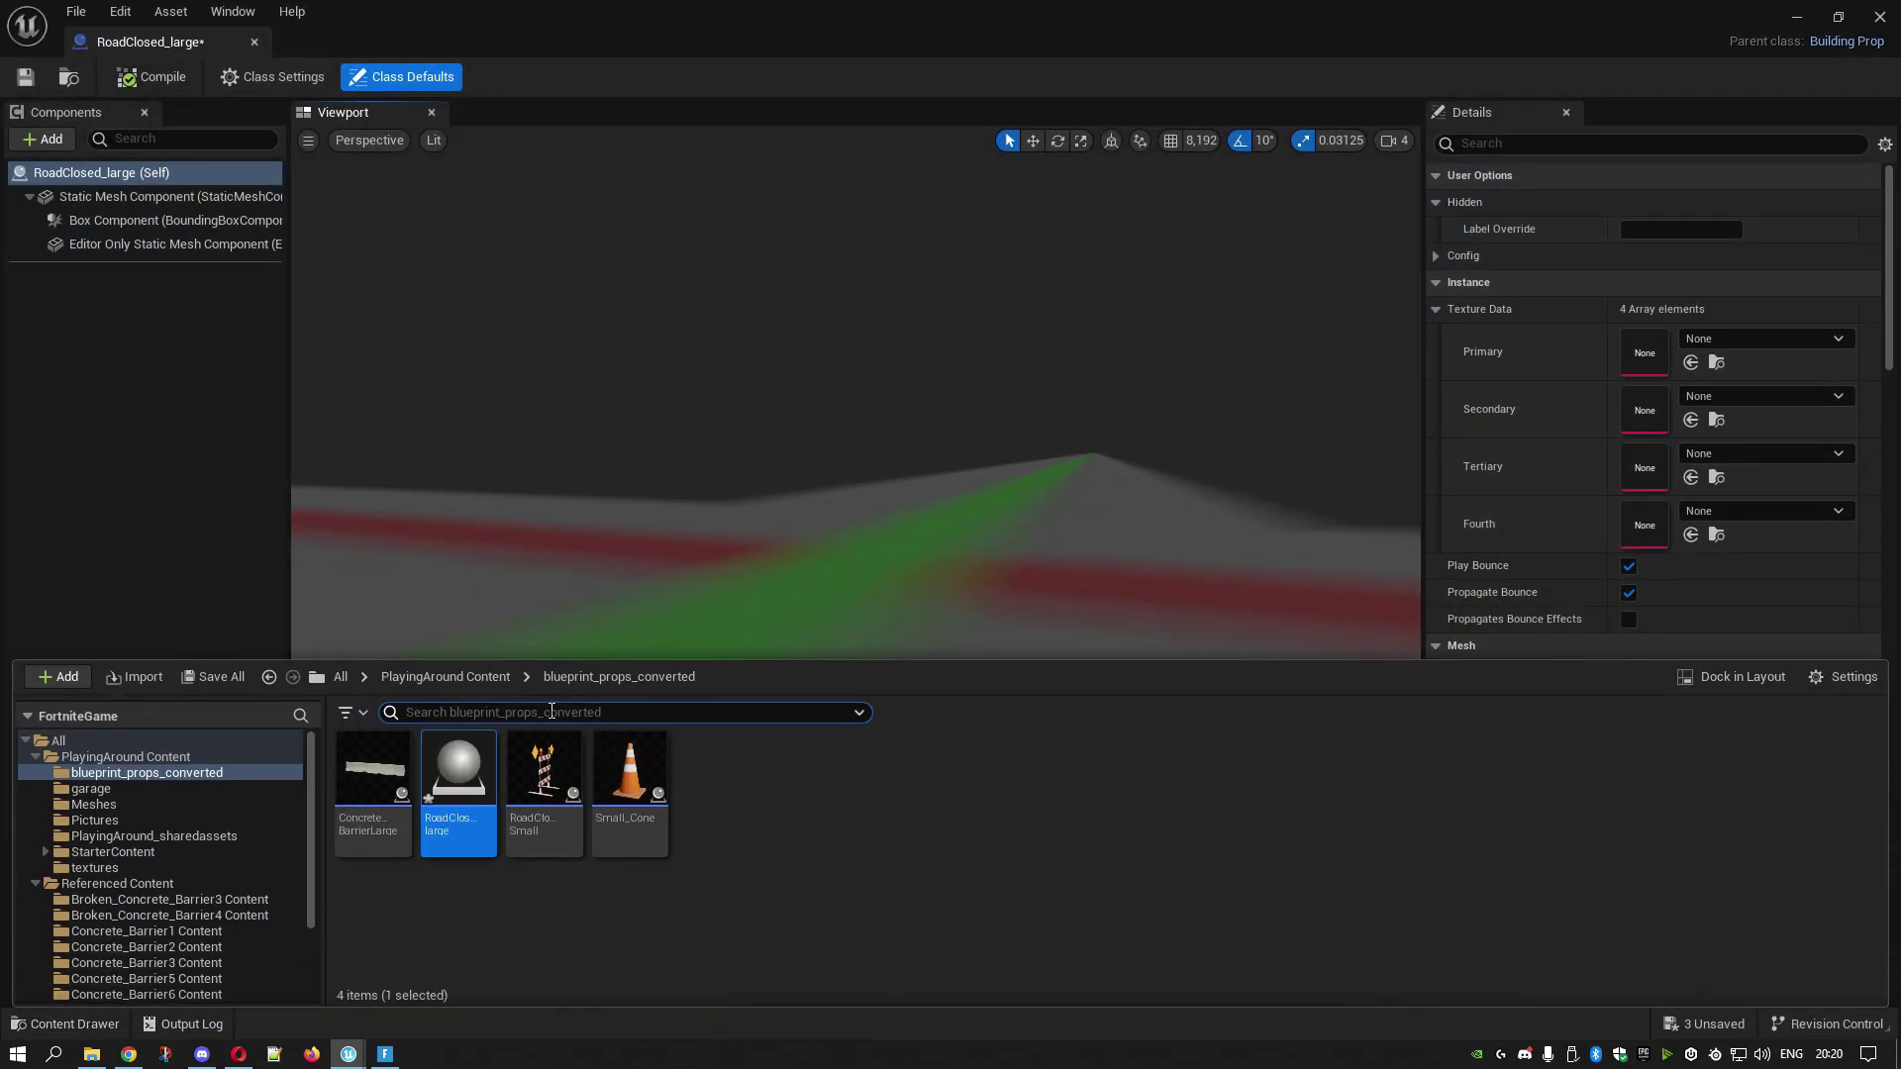
text(Roadblock 01a)
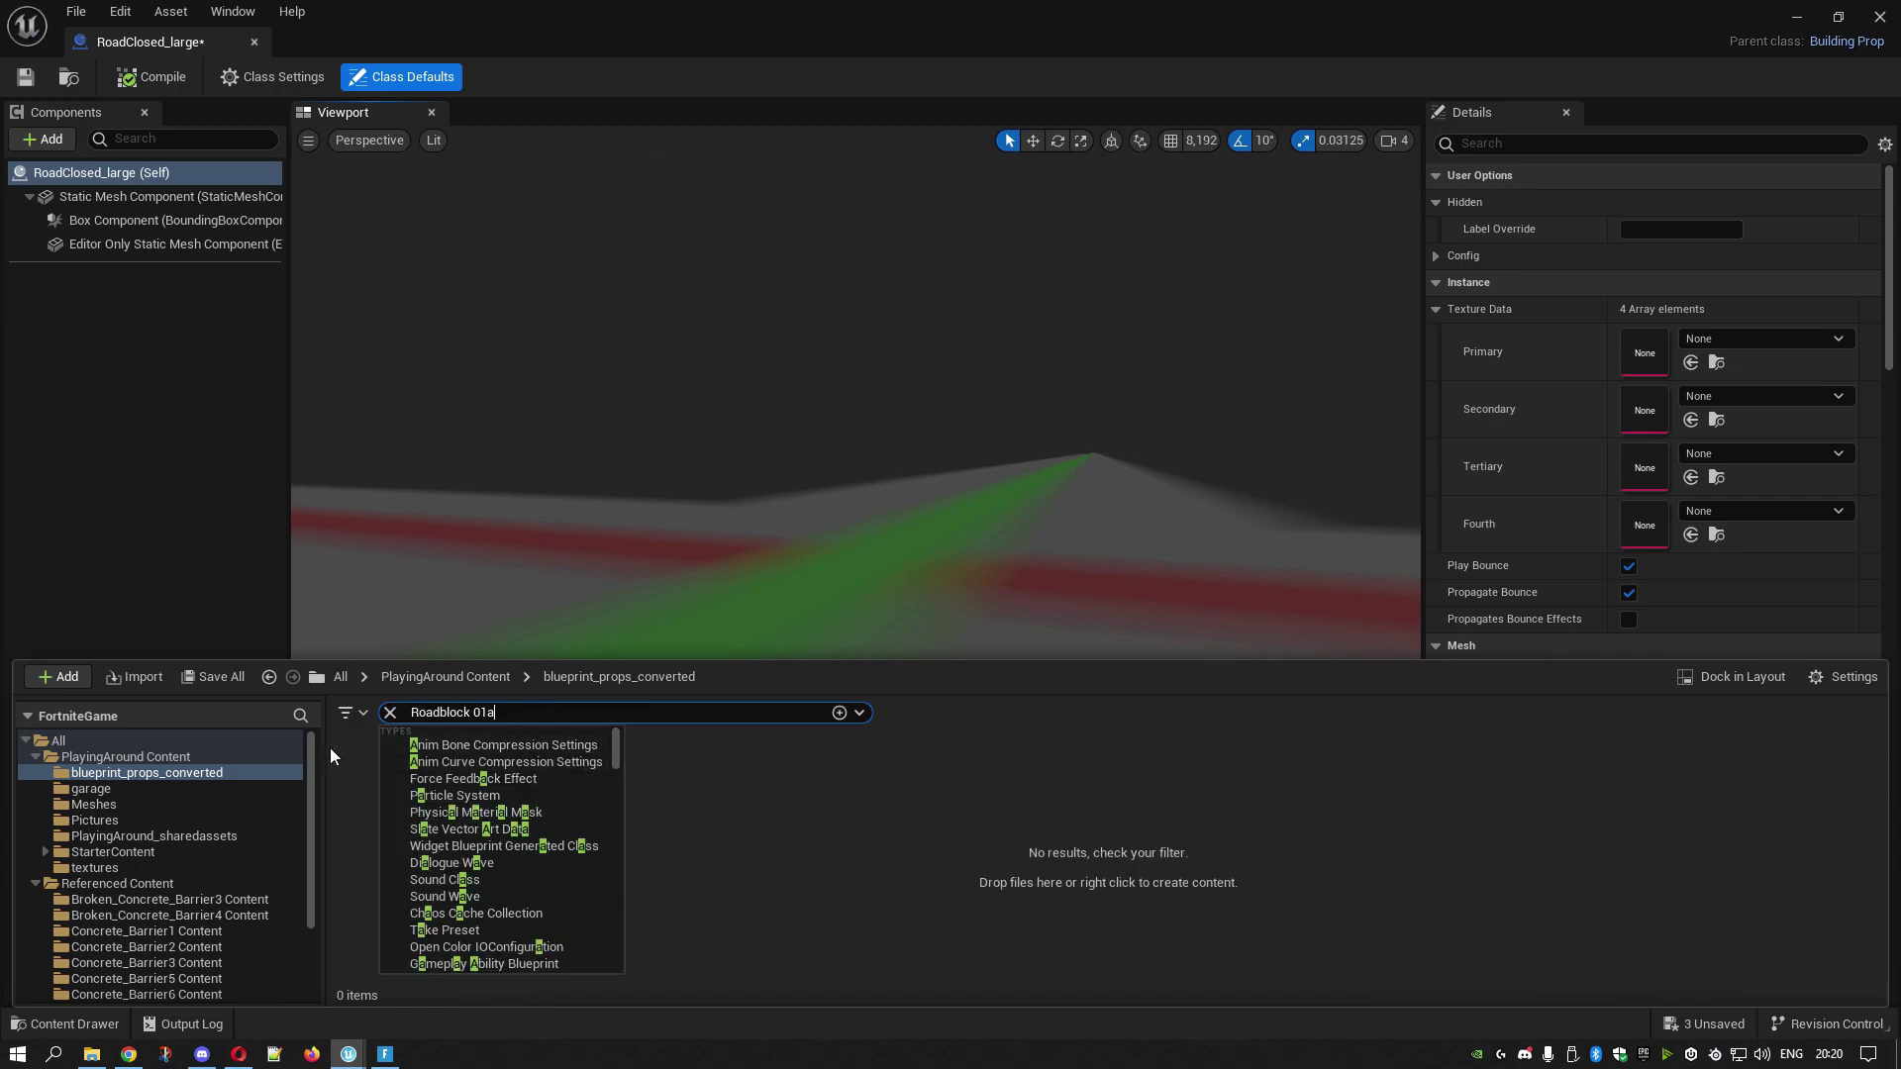
click(133, 883)
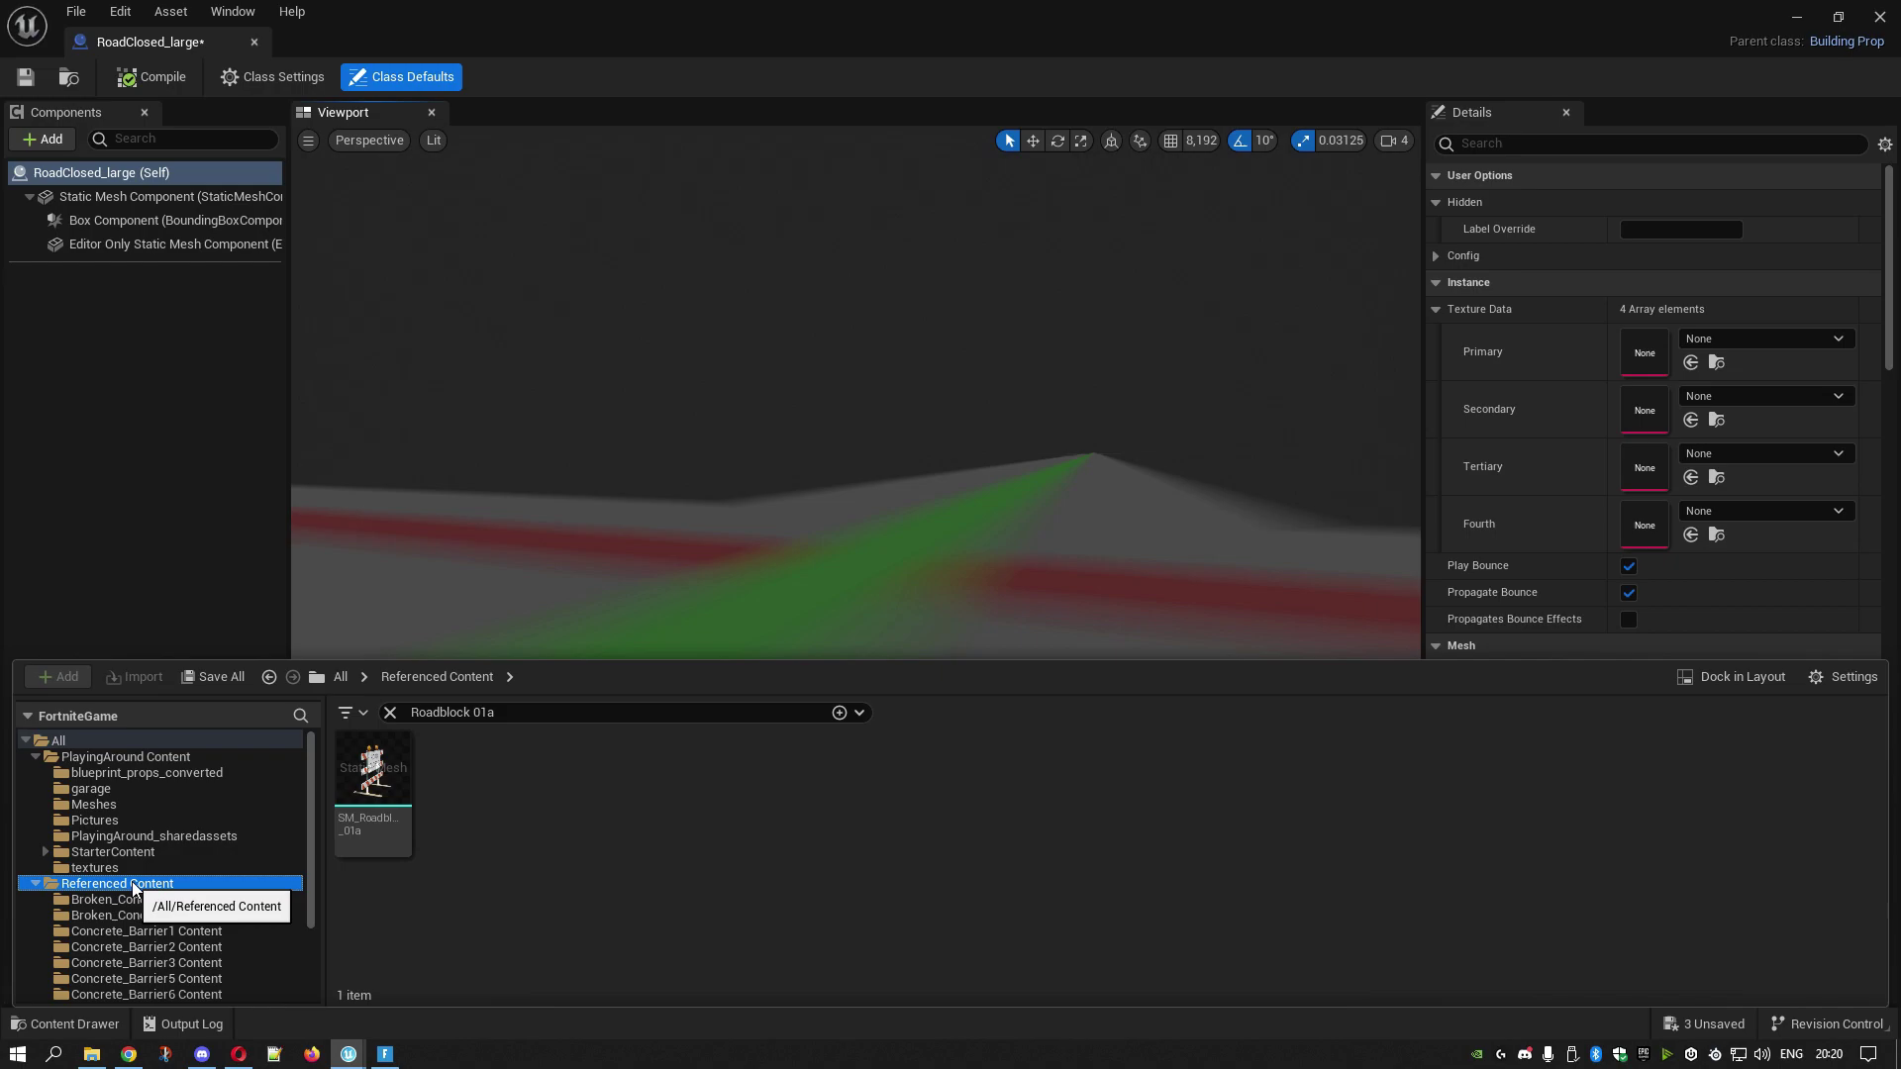
mouse_move(381, 777)
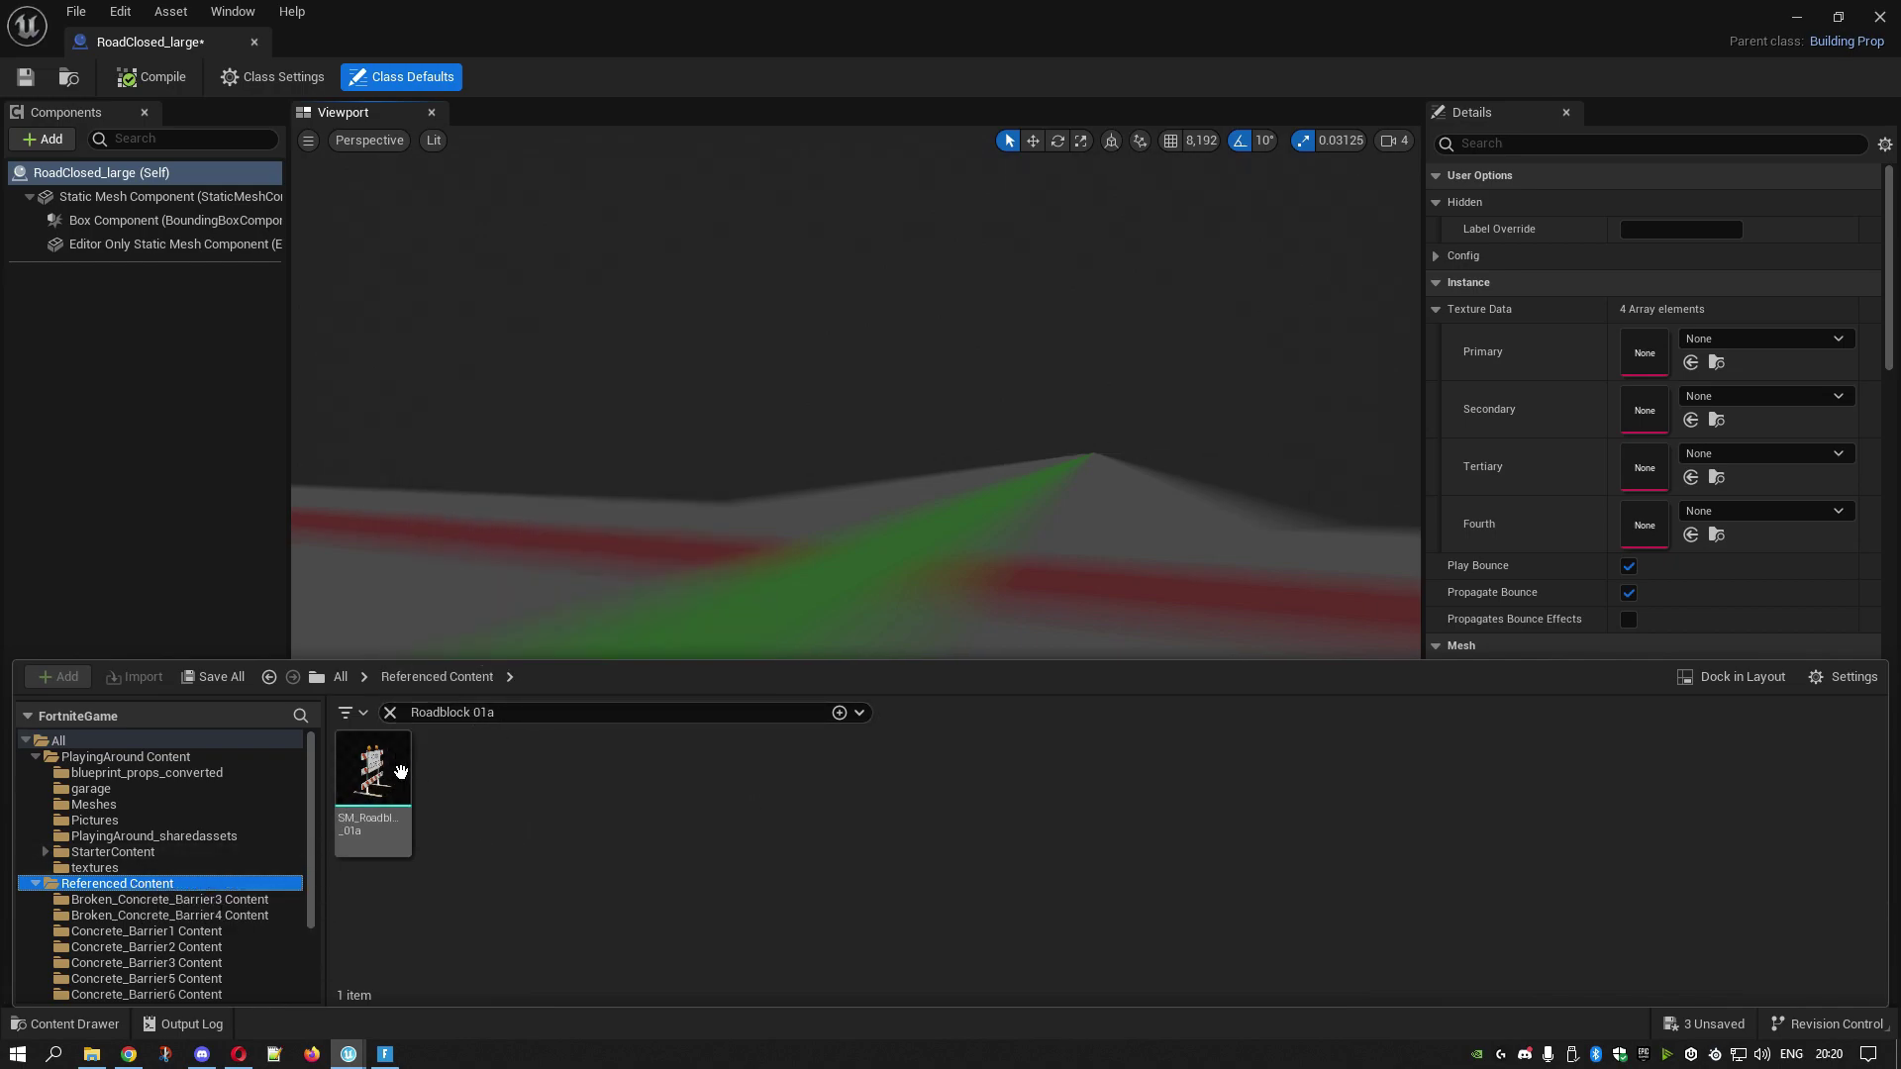
drag(373, 777, 889, 466)
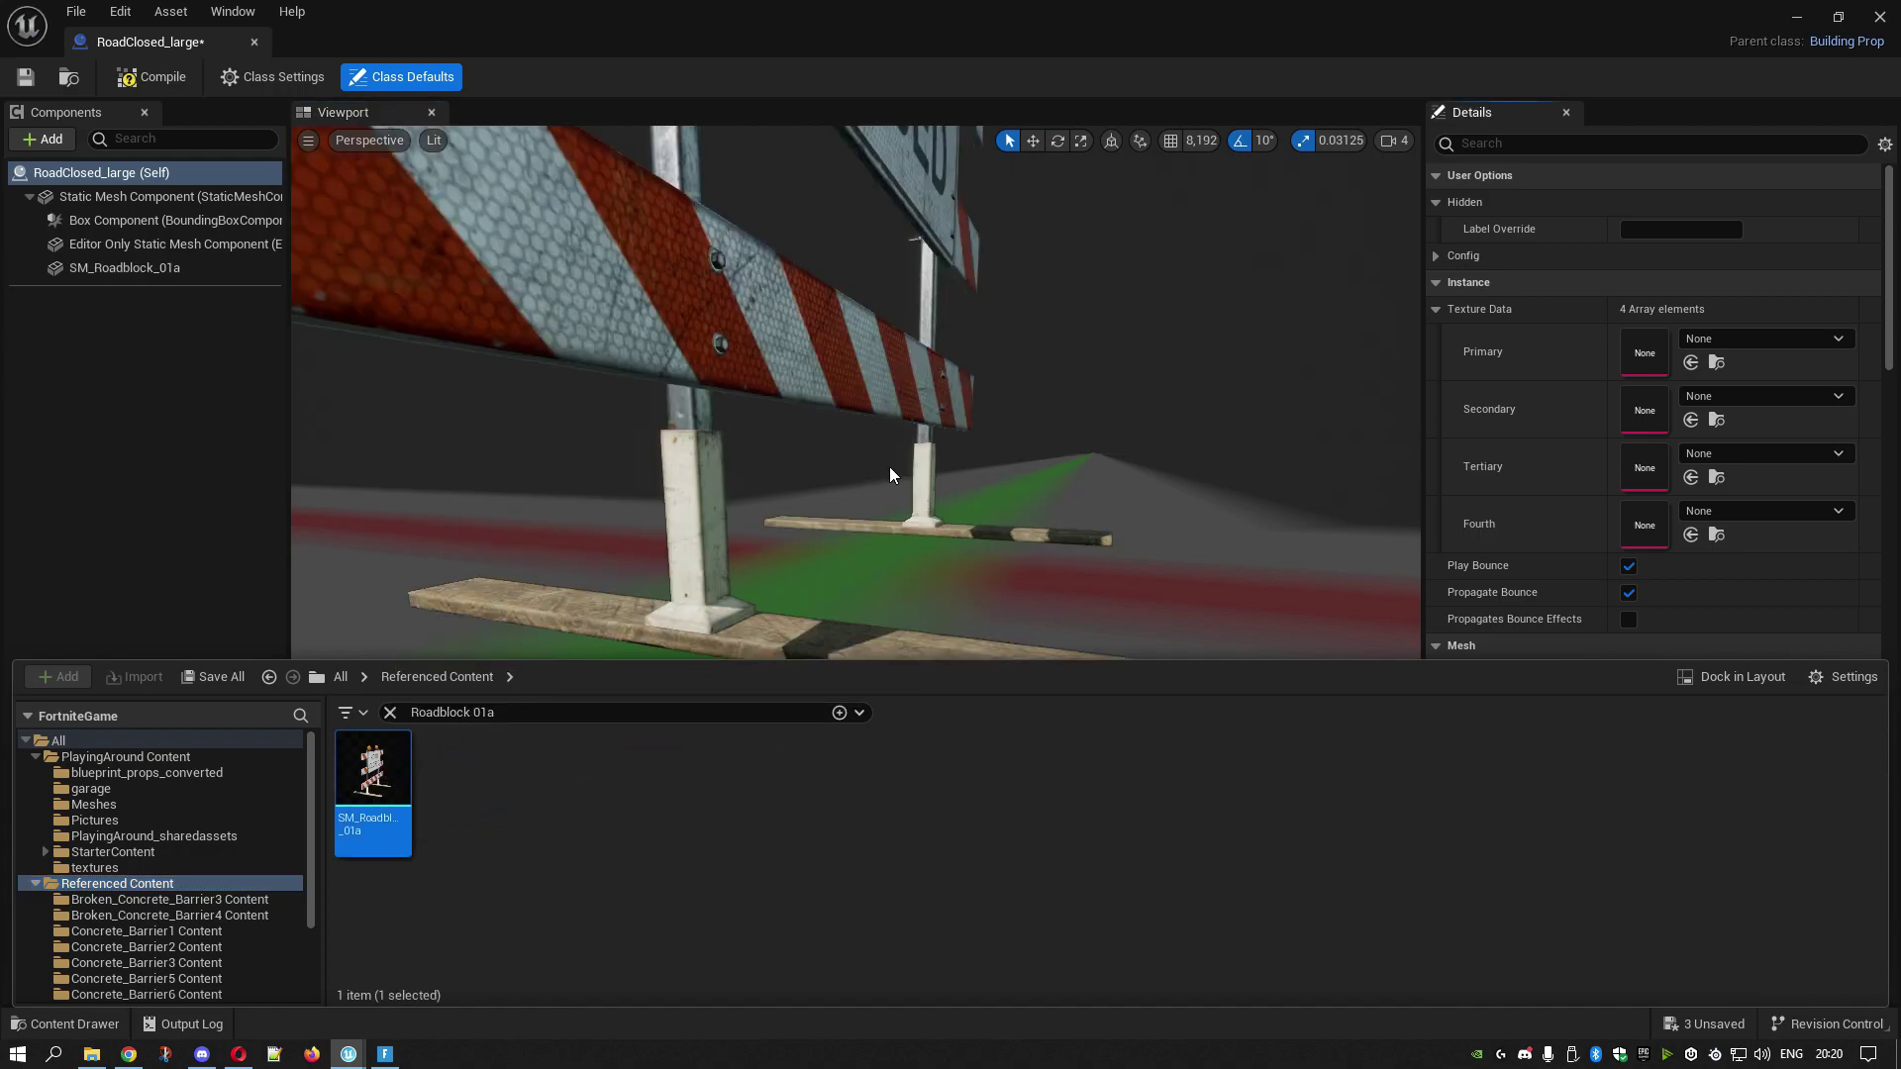
scroll(890, 466, down, 6)
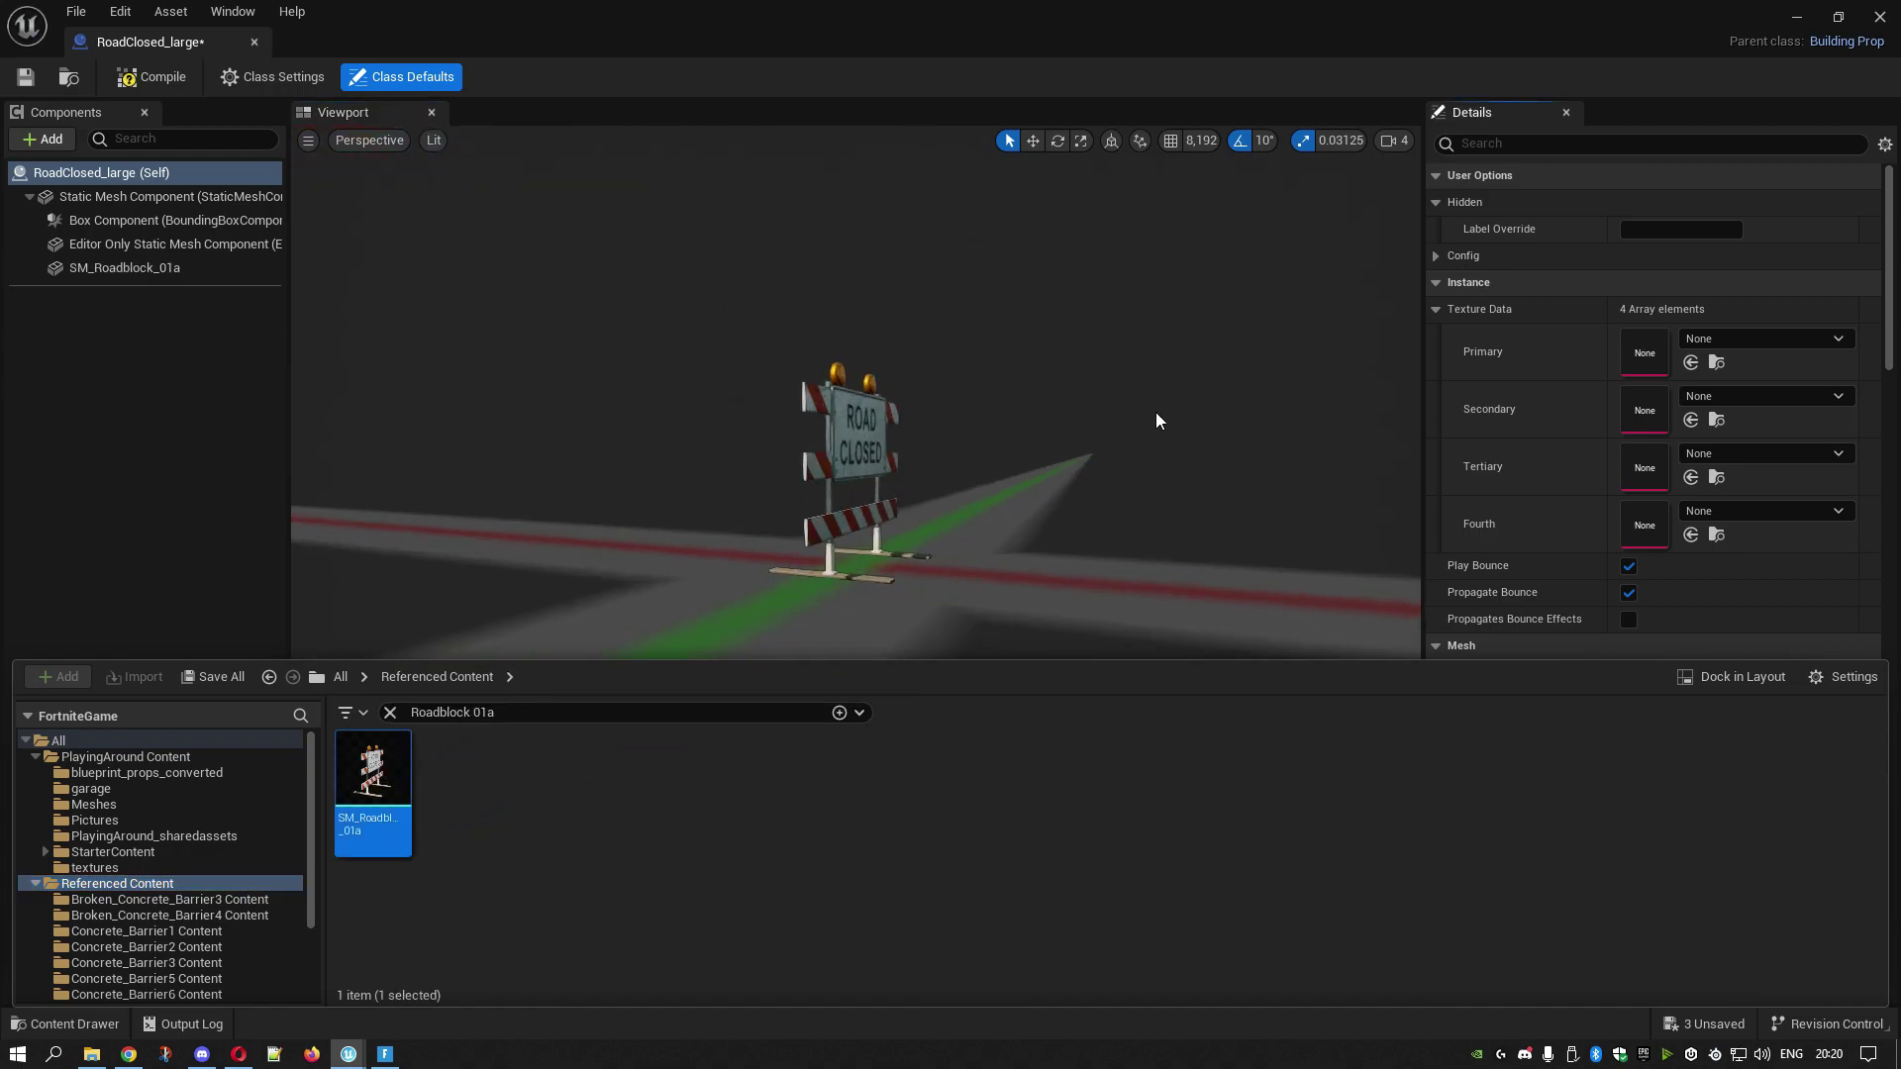
- Search the Details panel for 'Reso' and set Resource Type to Metal
click(1490, 143)
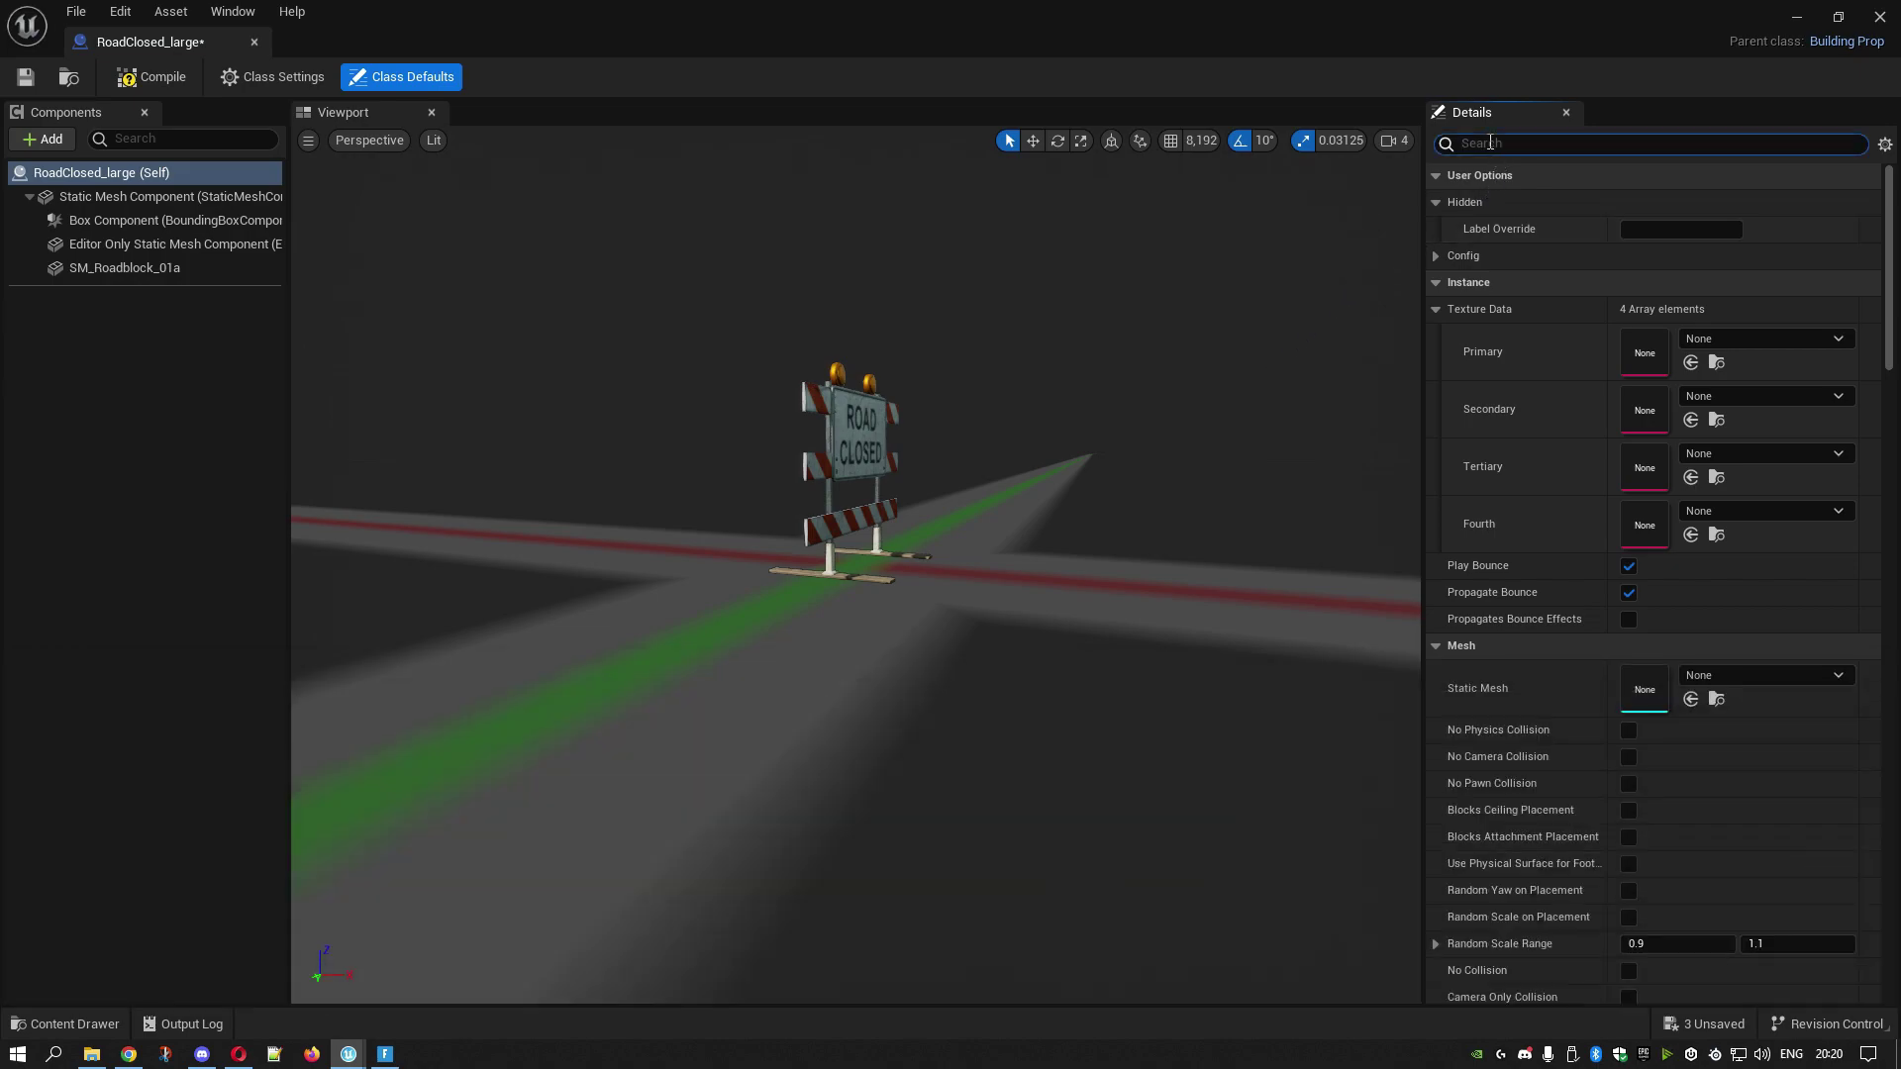
text(Resou)
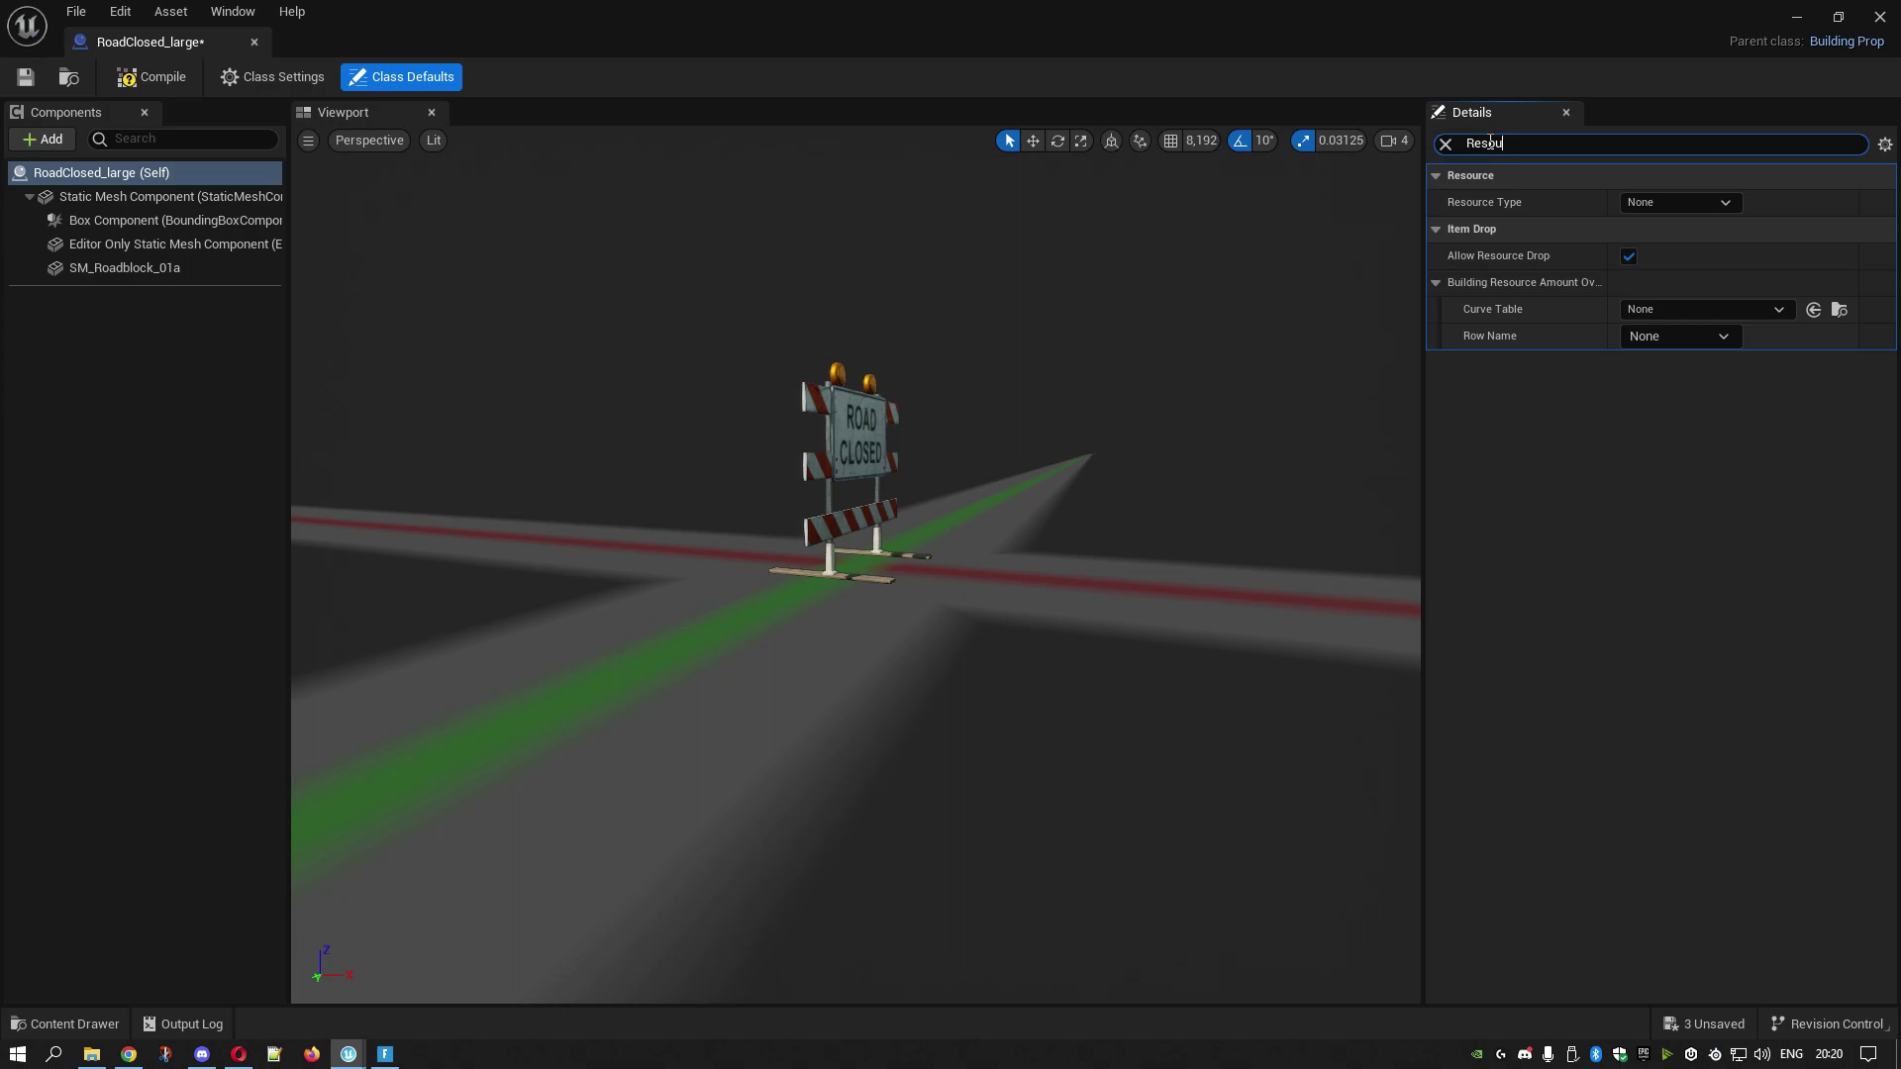
click(1673, 203)
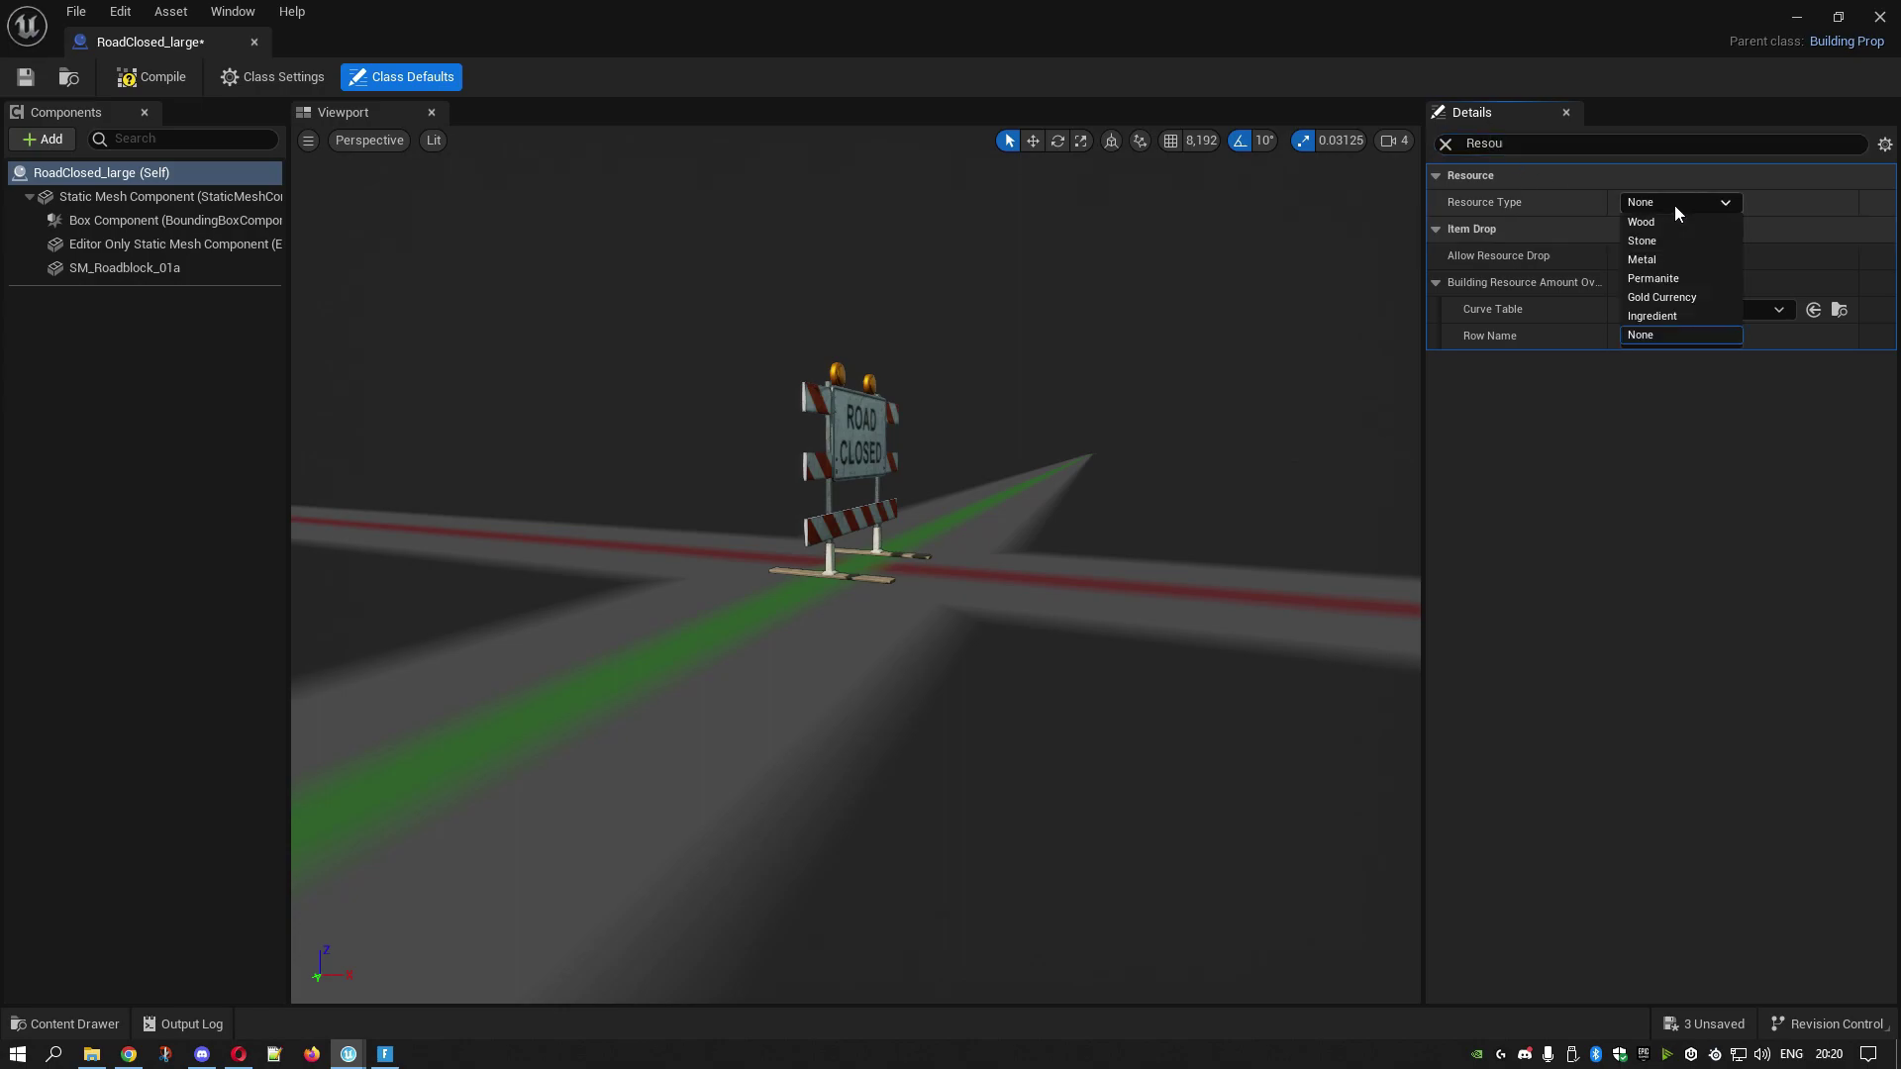
click(1660, 259)
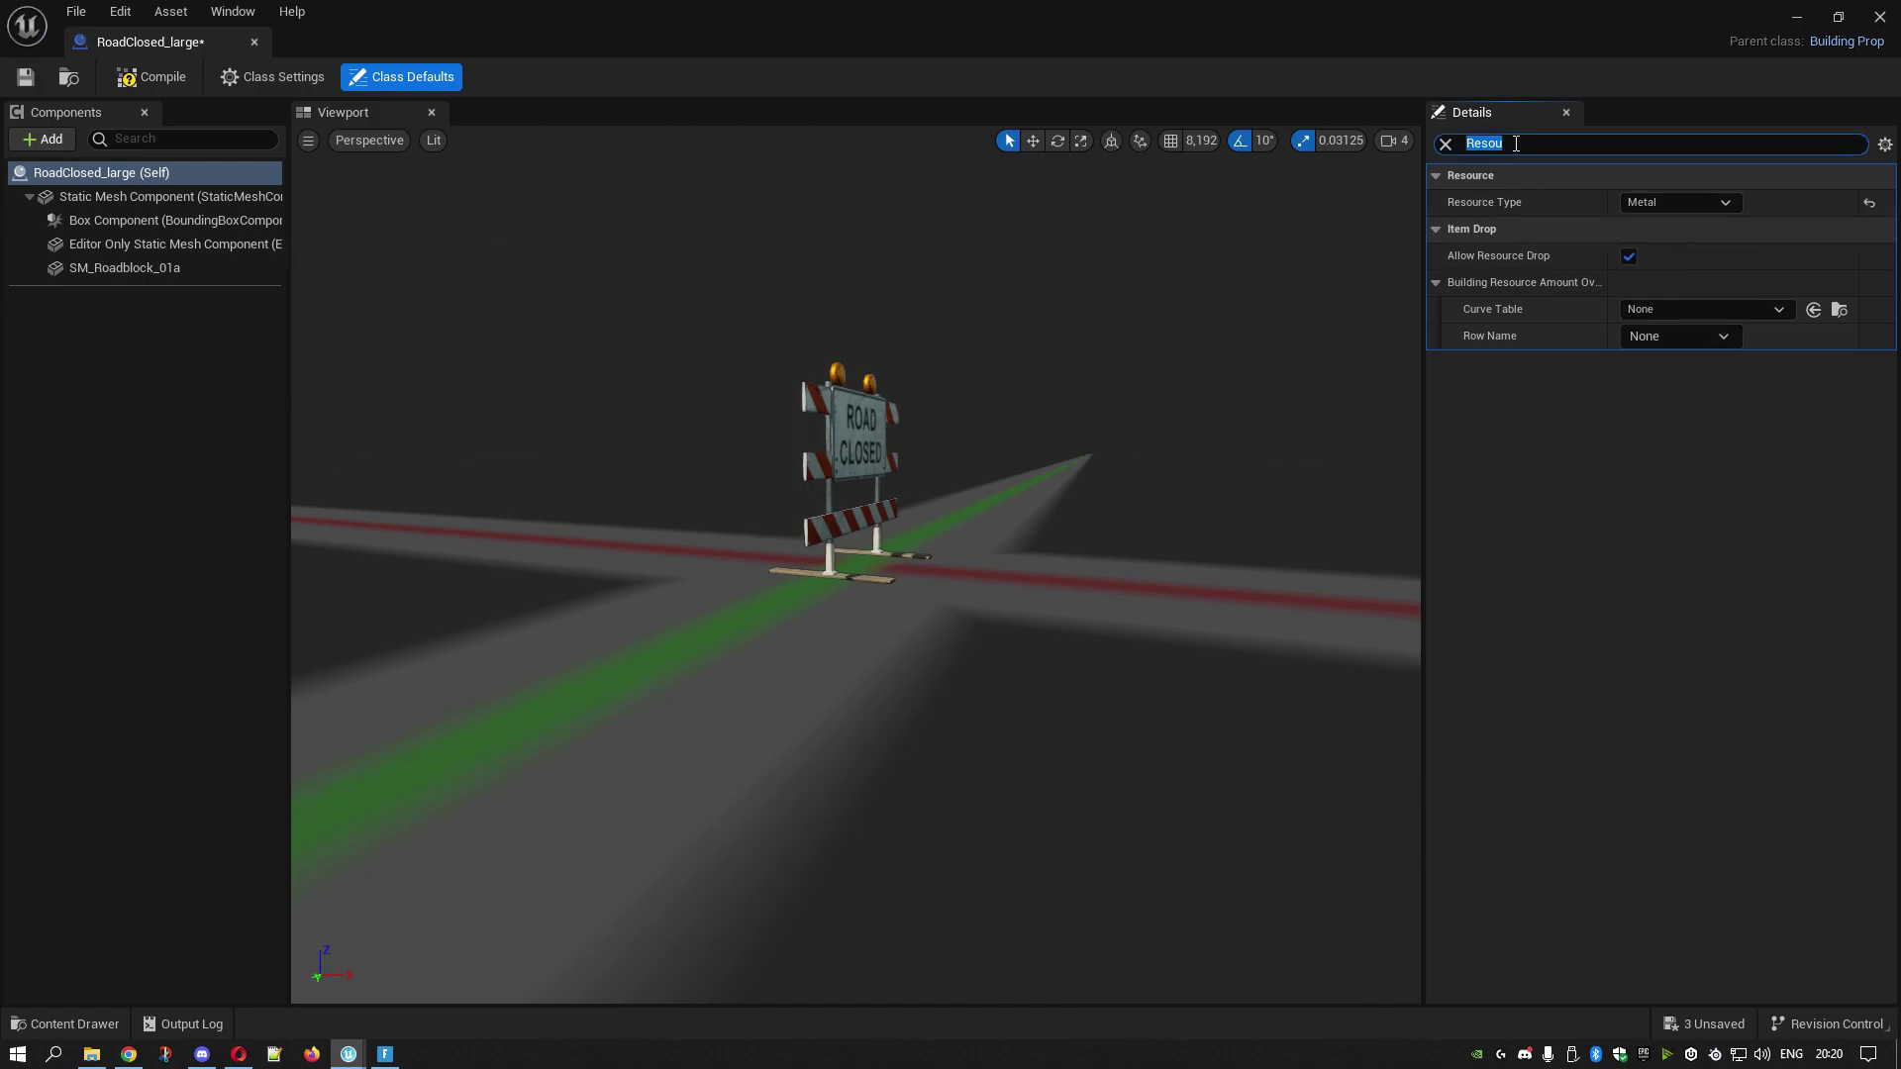
- Set the Index[0] attribute initialization category to PropMetal with subcategory 2
text(at)
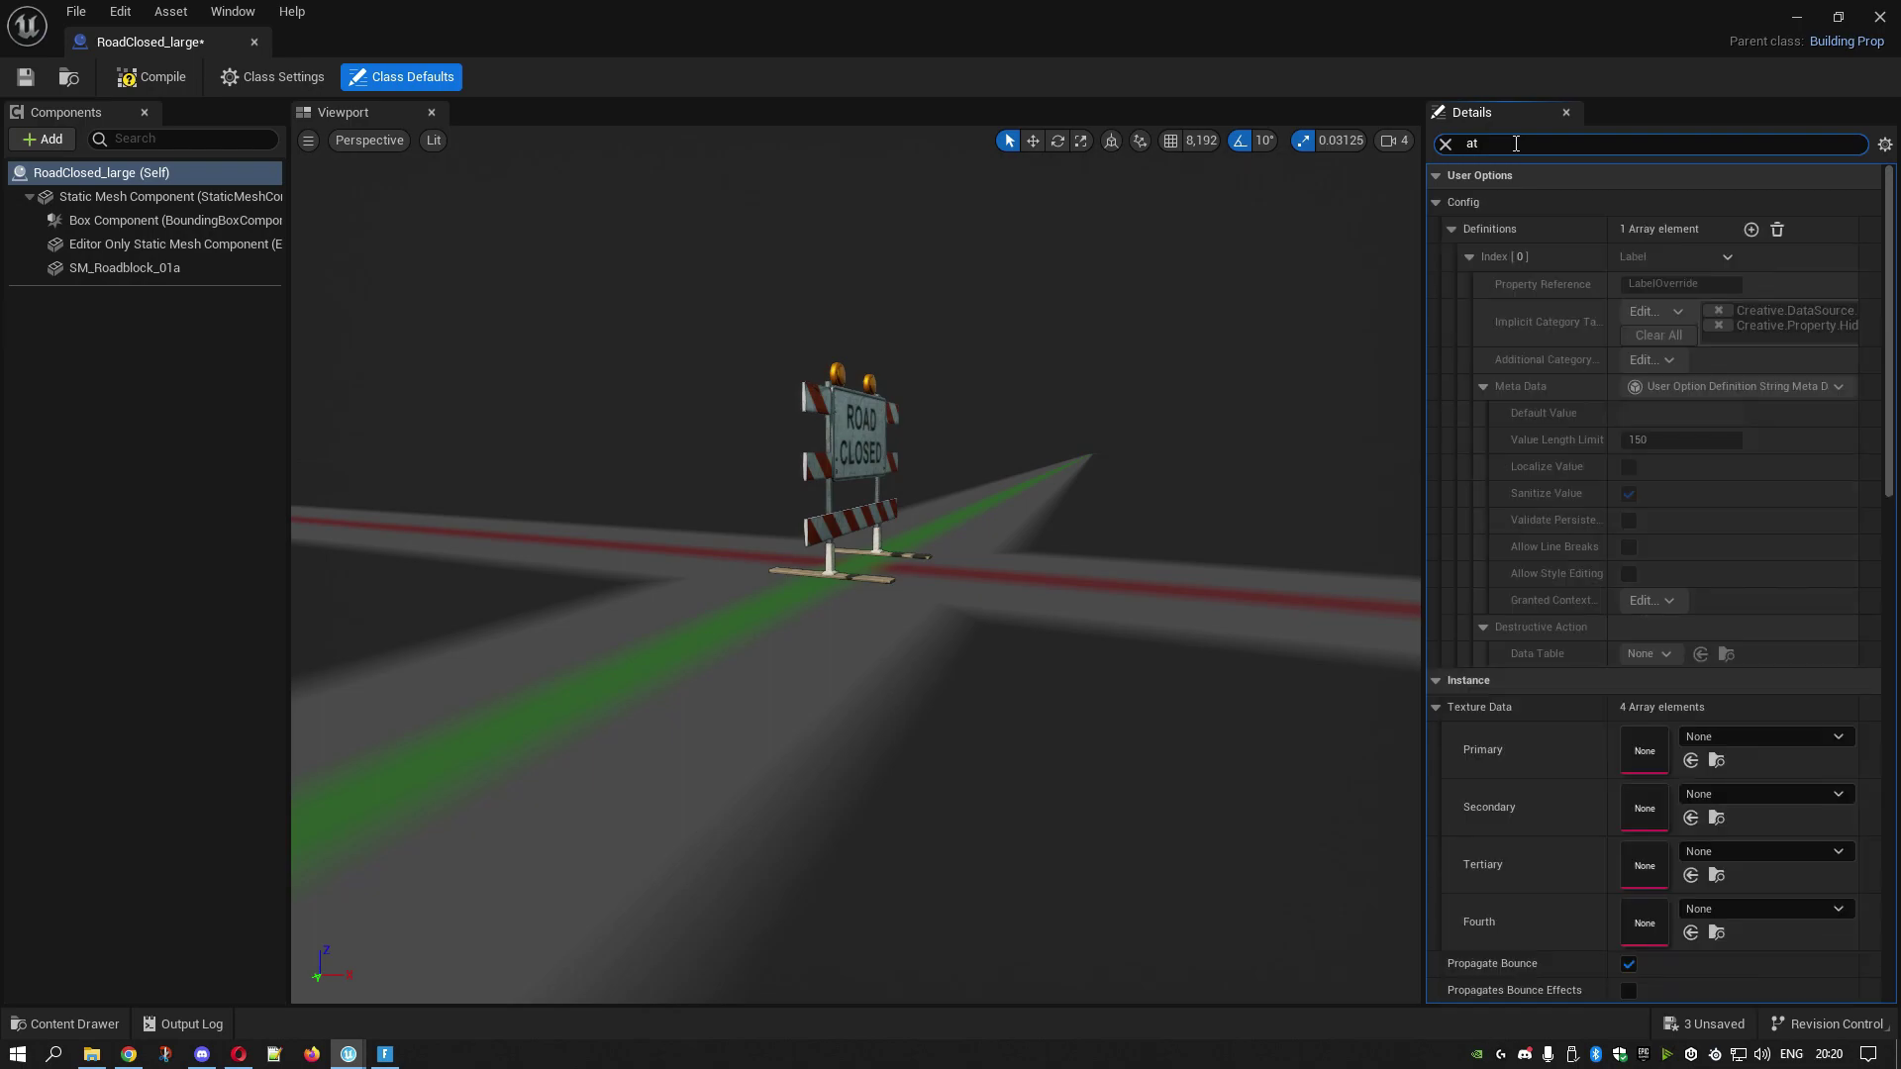
text(tribute)
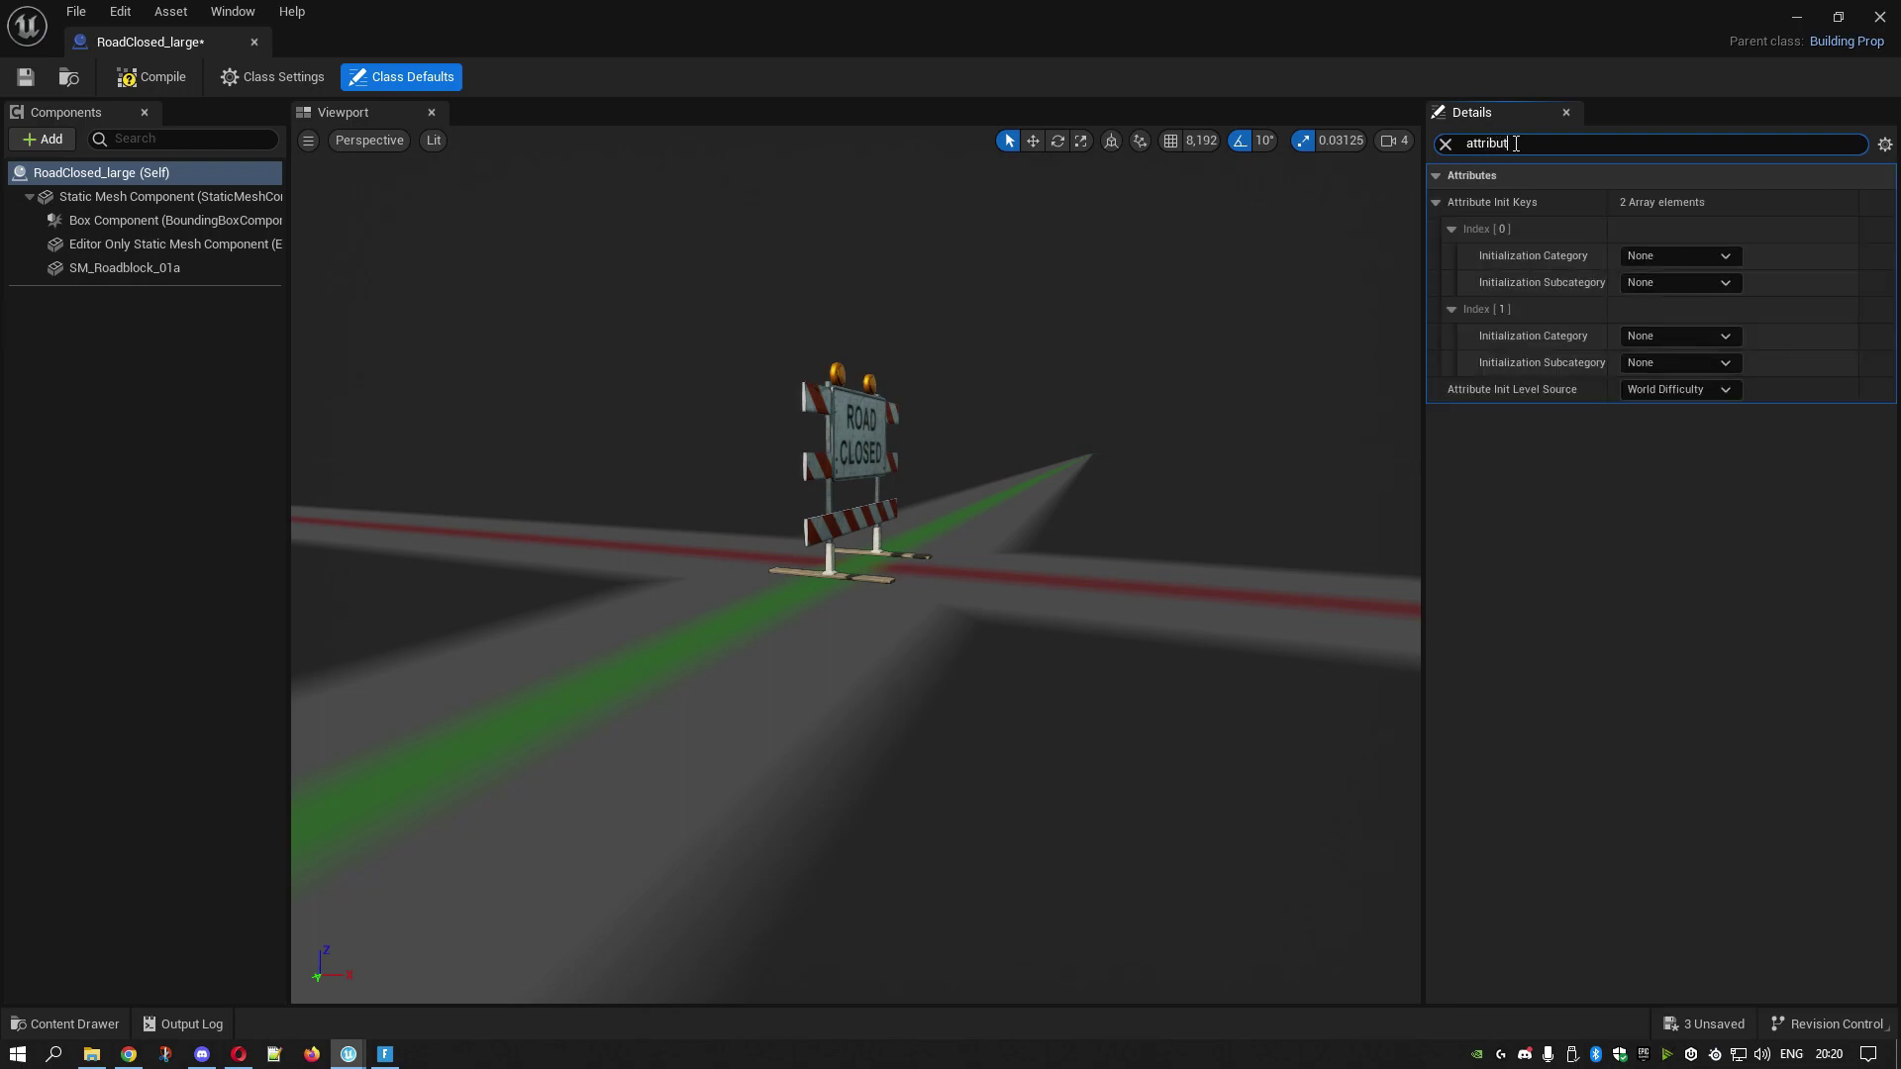
click(1642, 256)
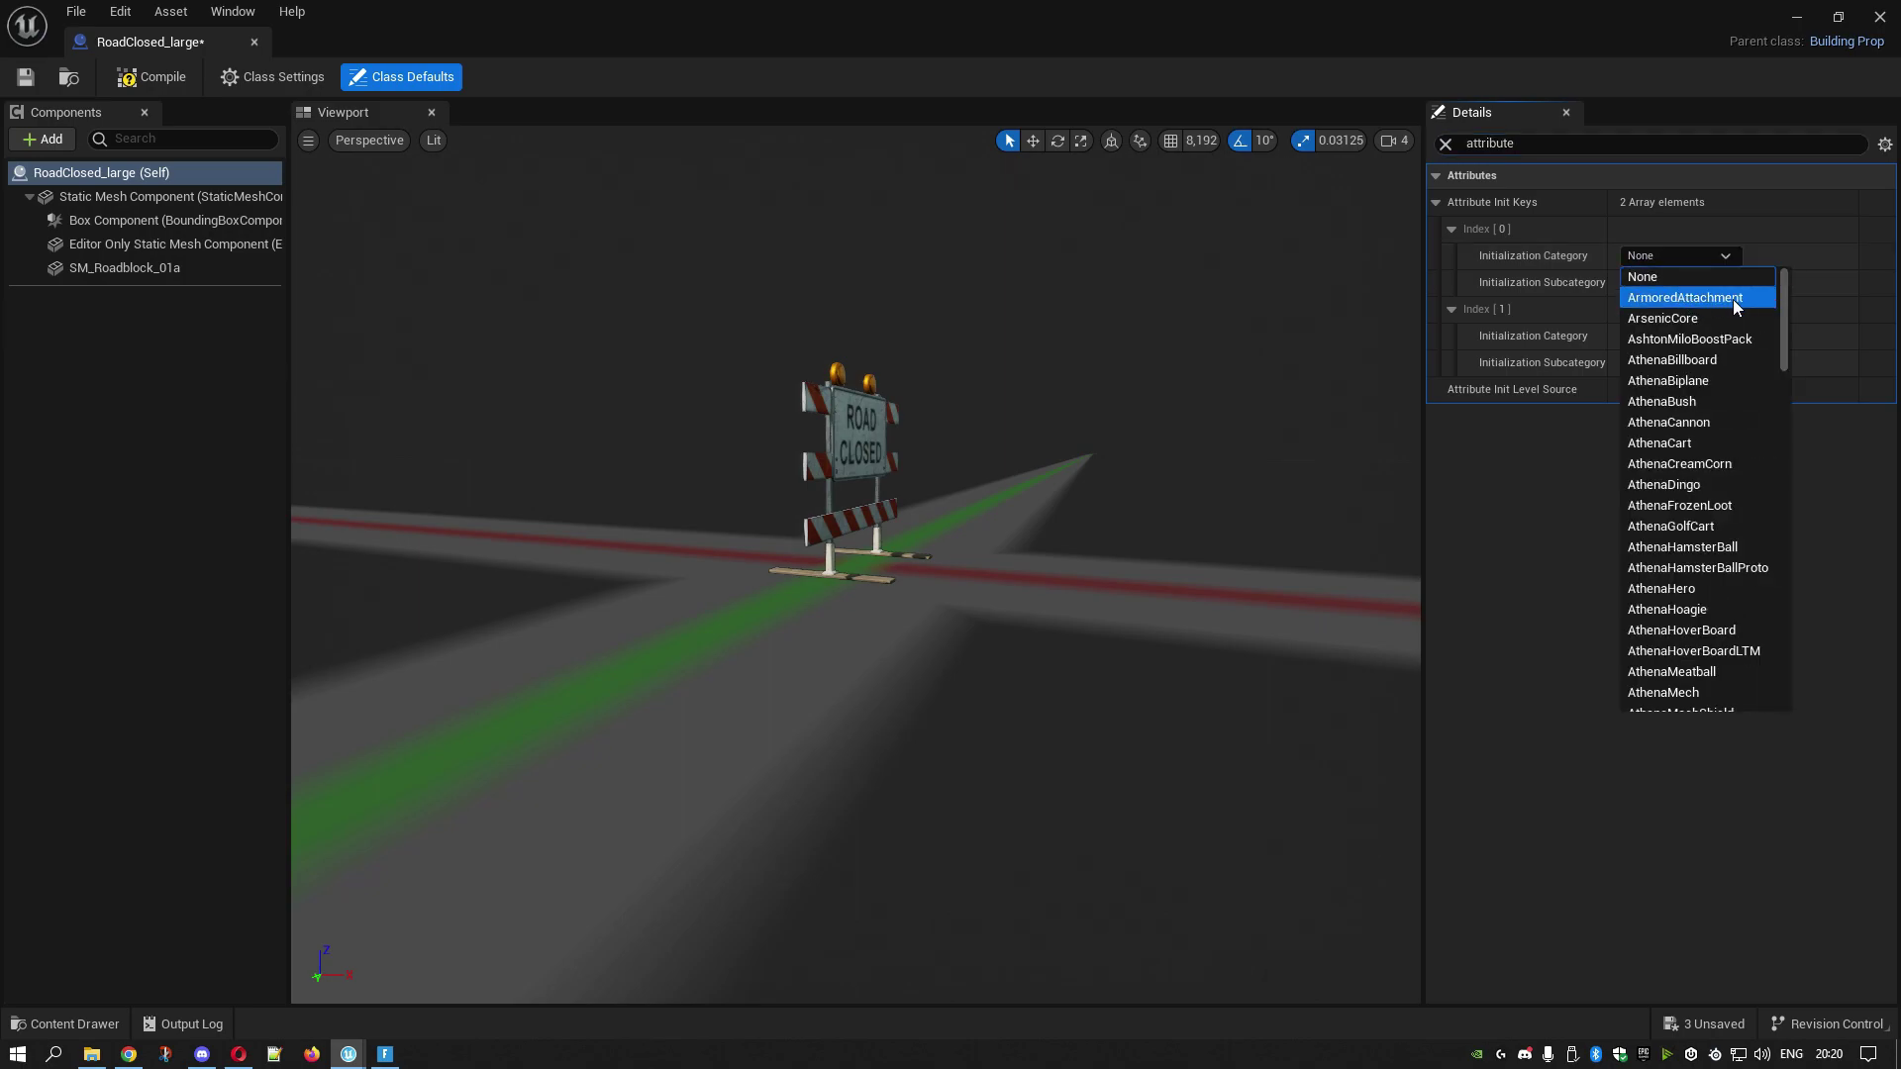
scroll(1782, 307, down, 1)
drag(1785, 324, 1782, 580)
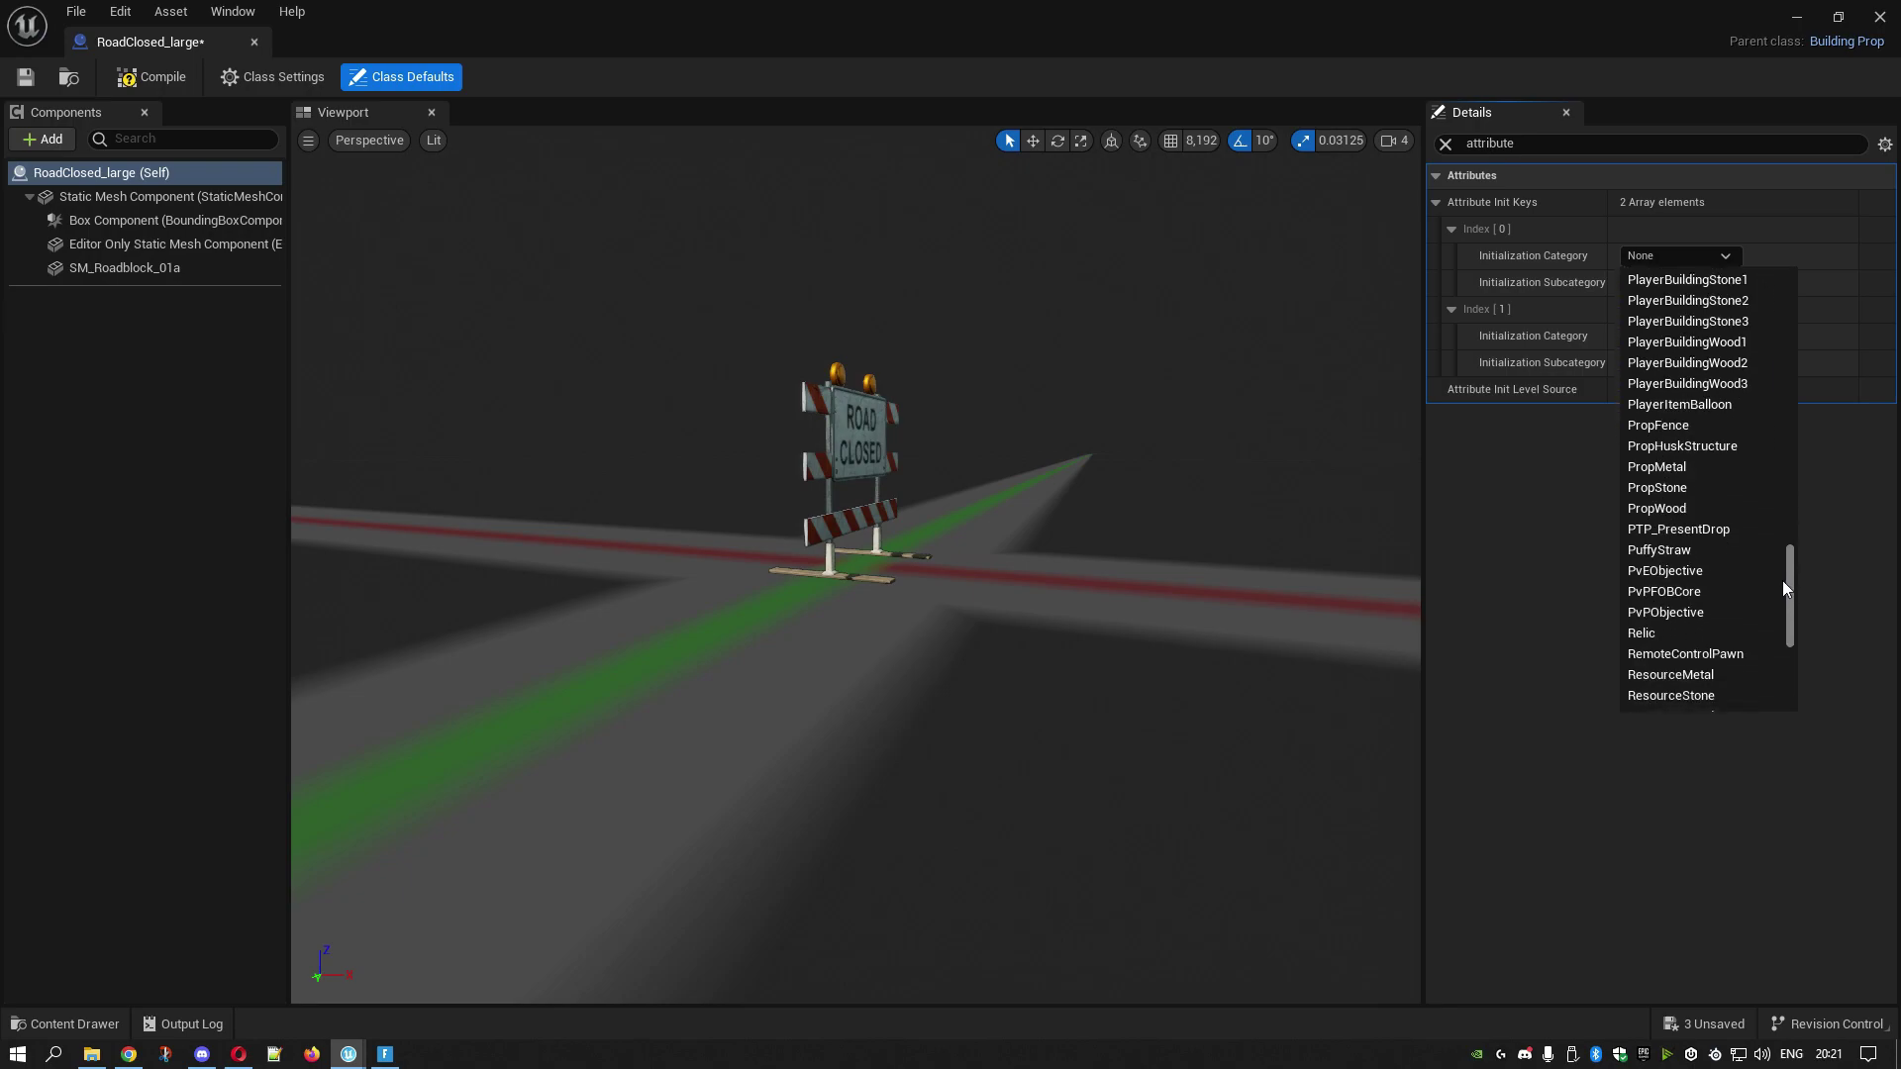
click(1693, 471)
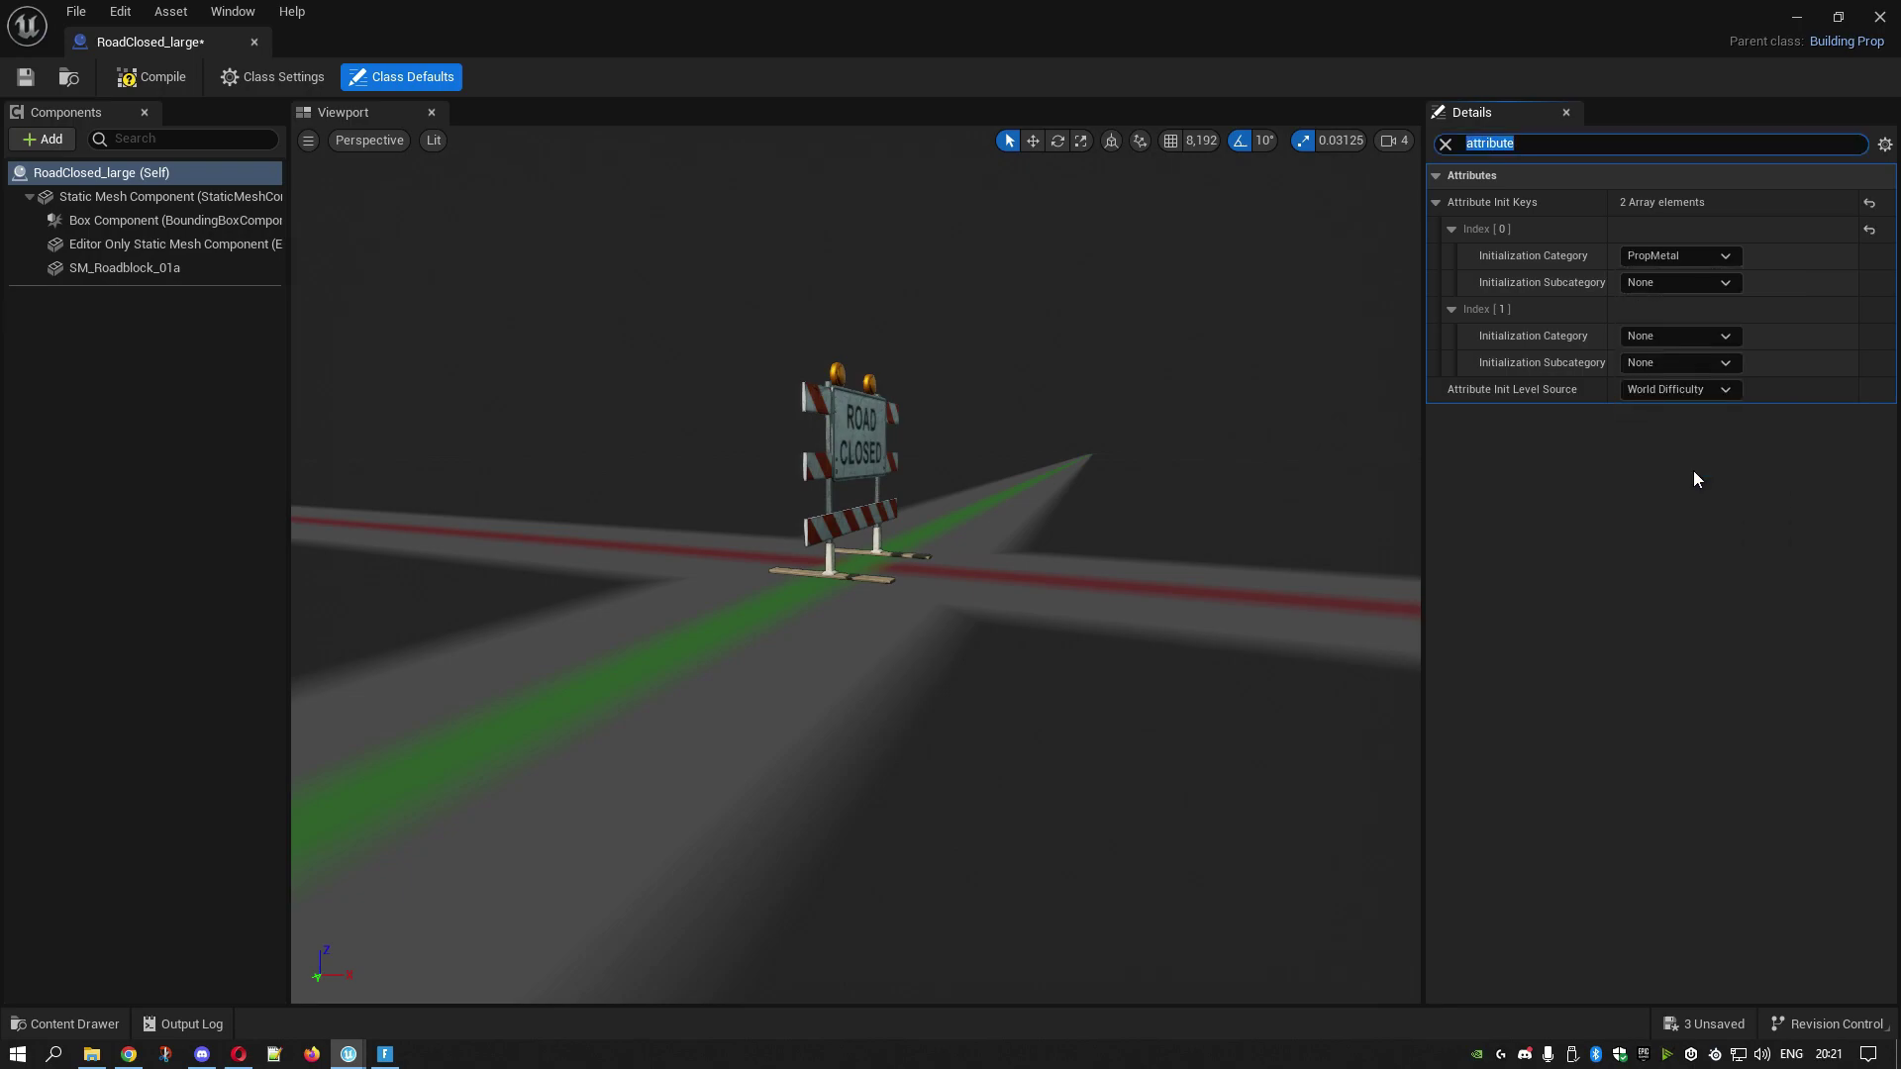
click(1666, 283)
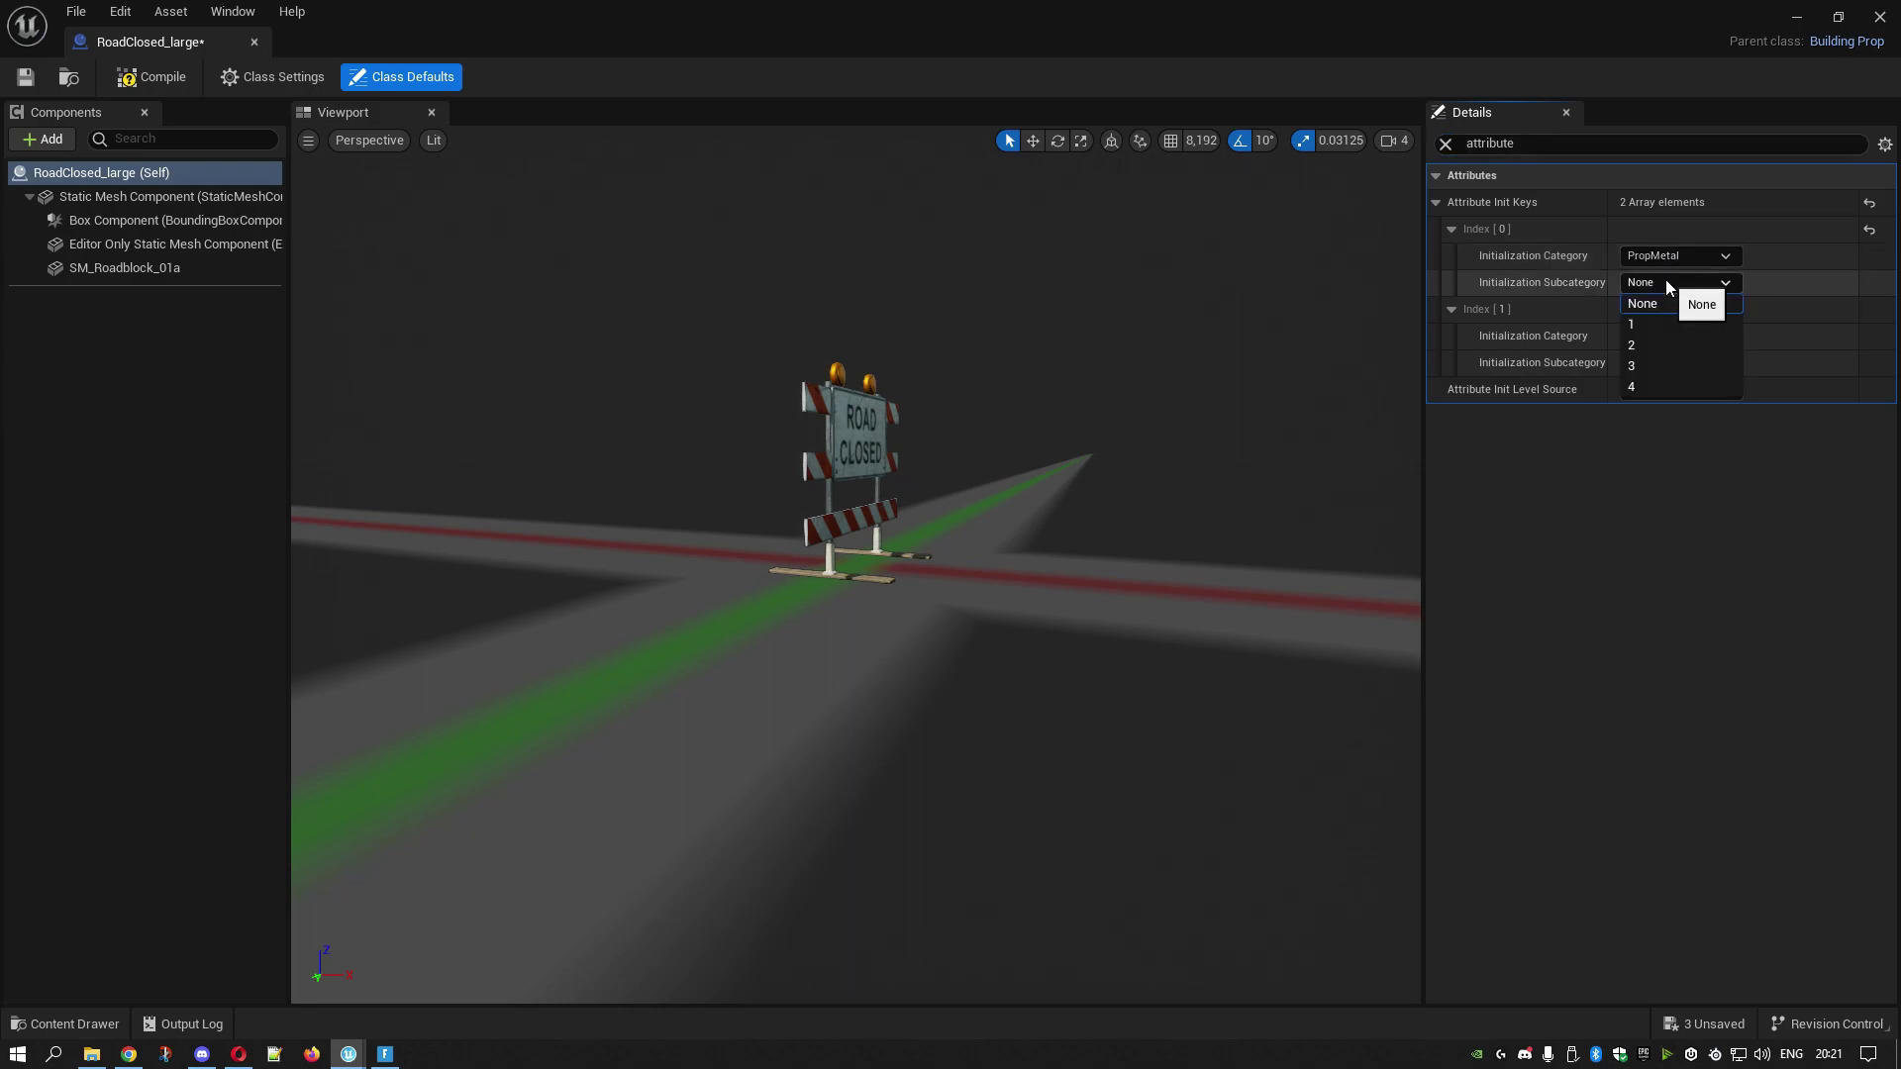
click(1646, 345)
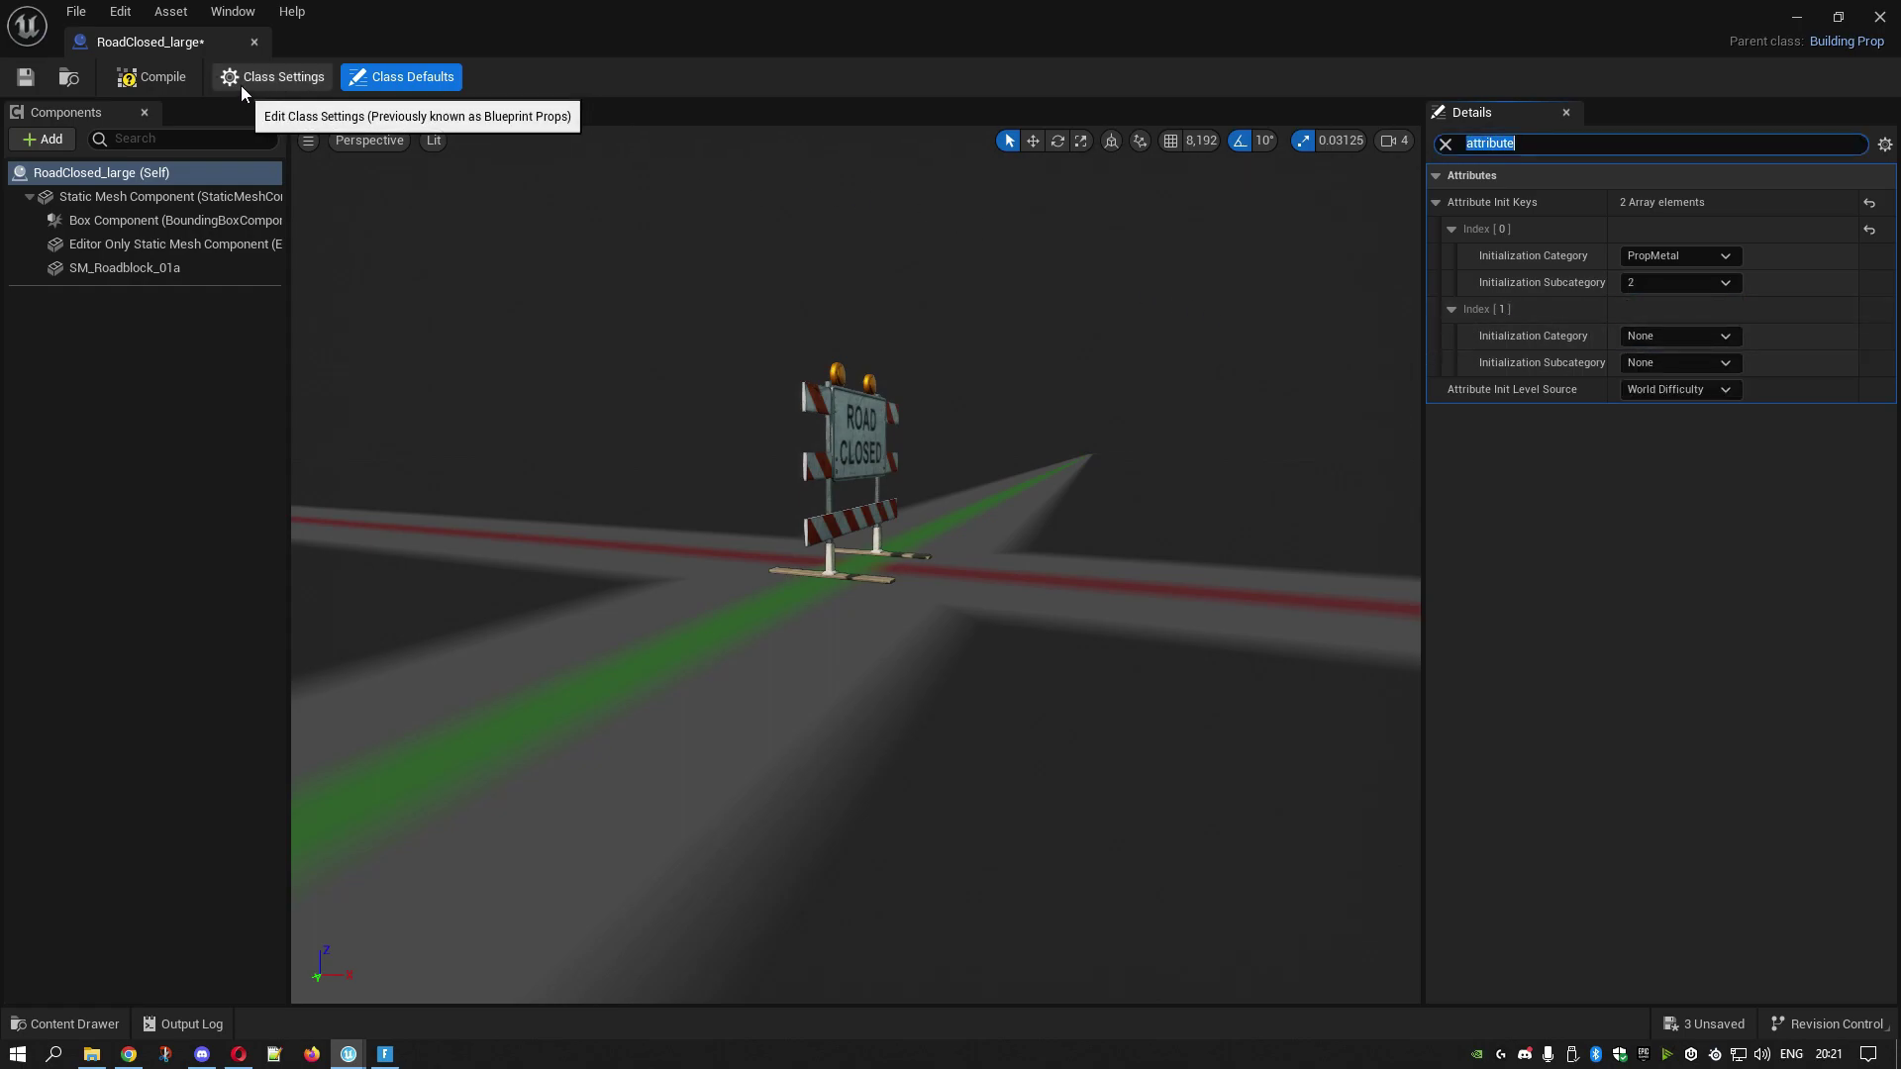
- Compile and save RoadClosed_large, then close the blueprint editor
click(164, 80)
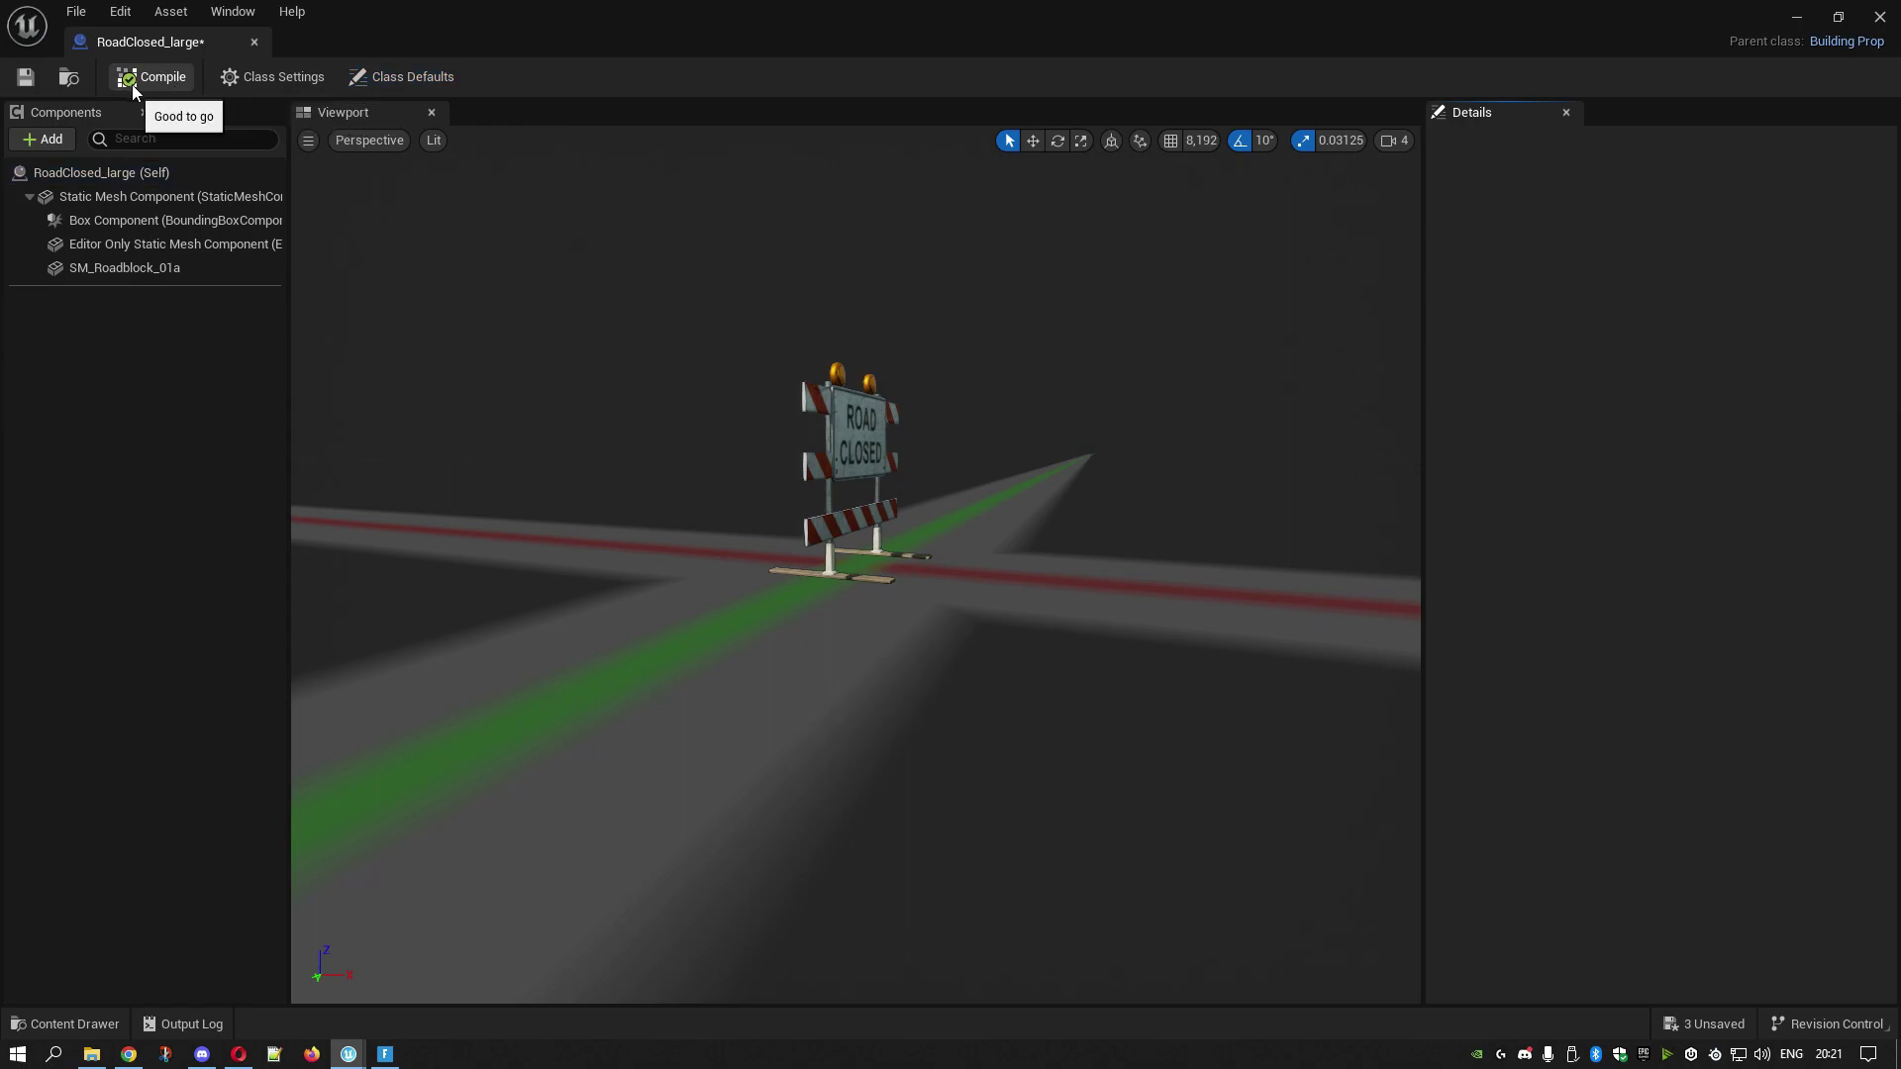
click(29, 80)
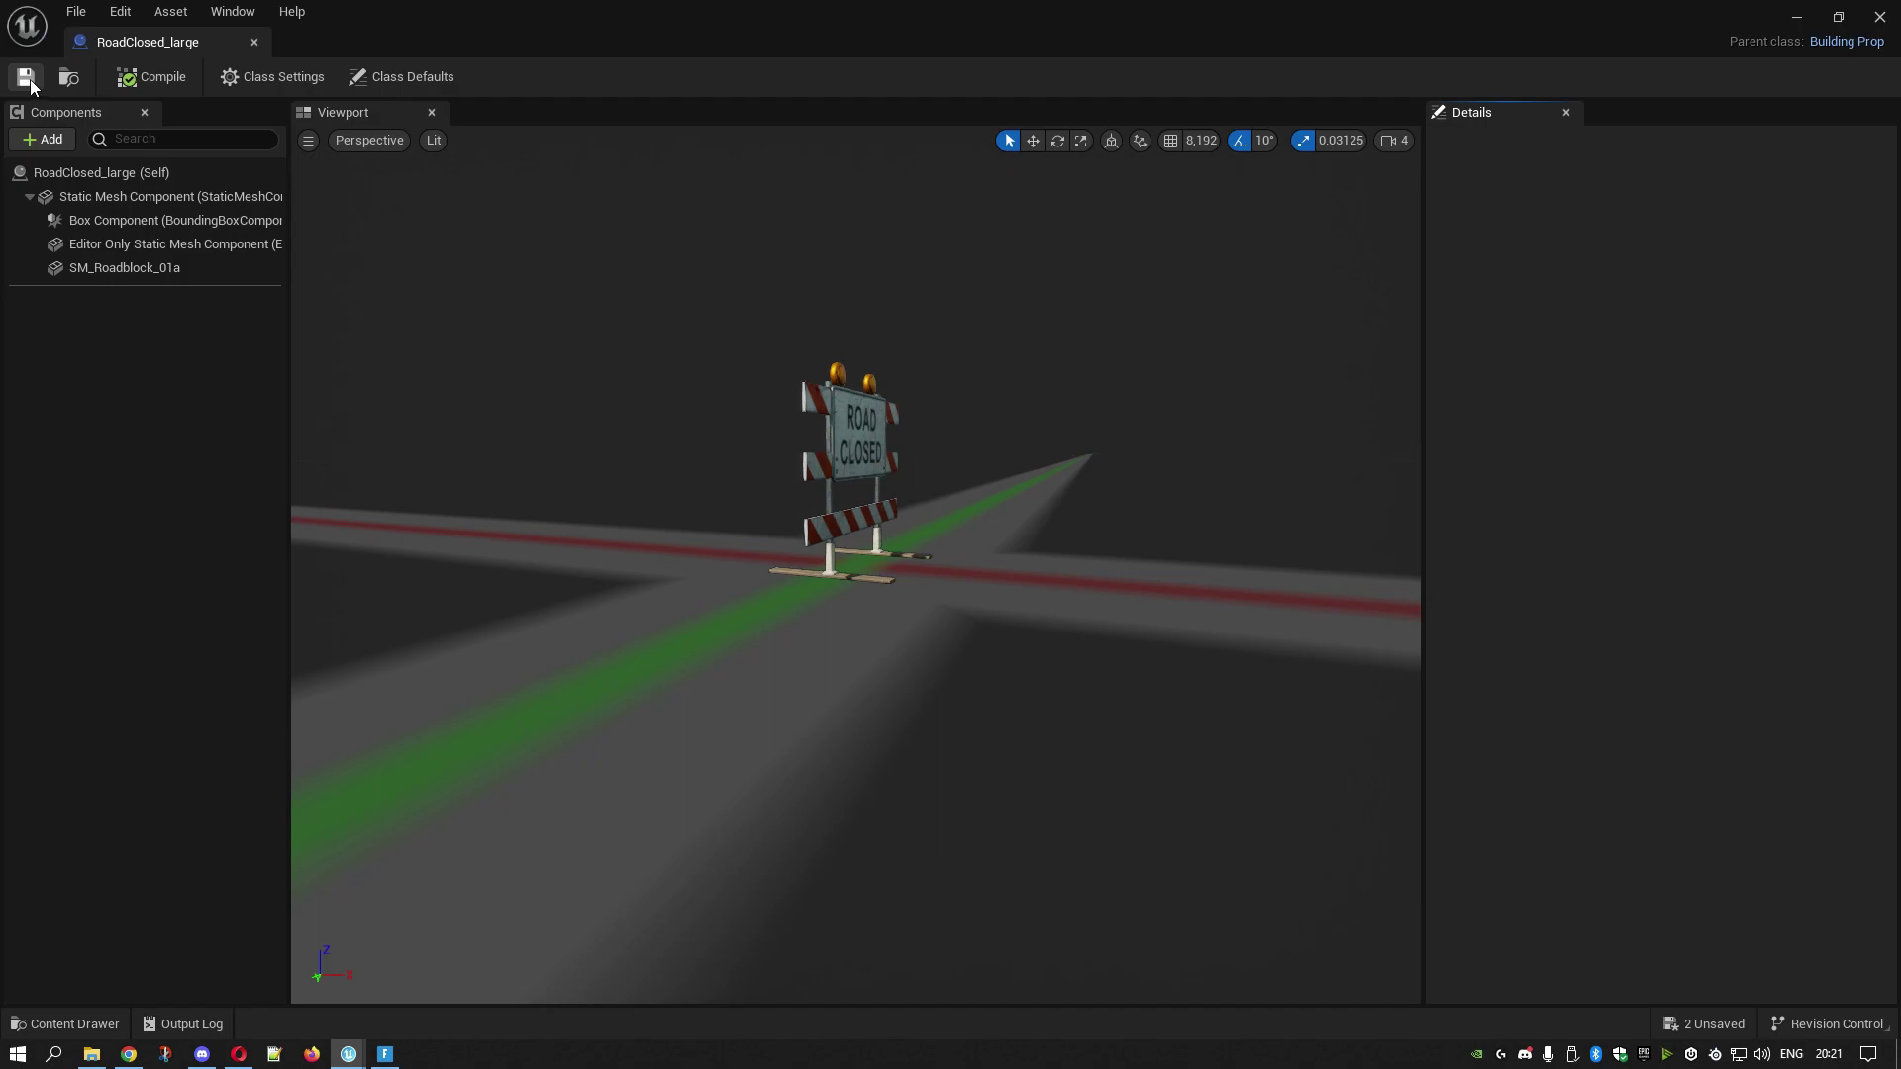
click(1879, 20)
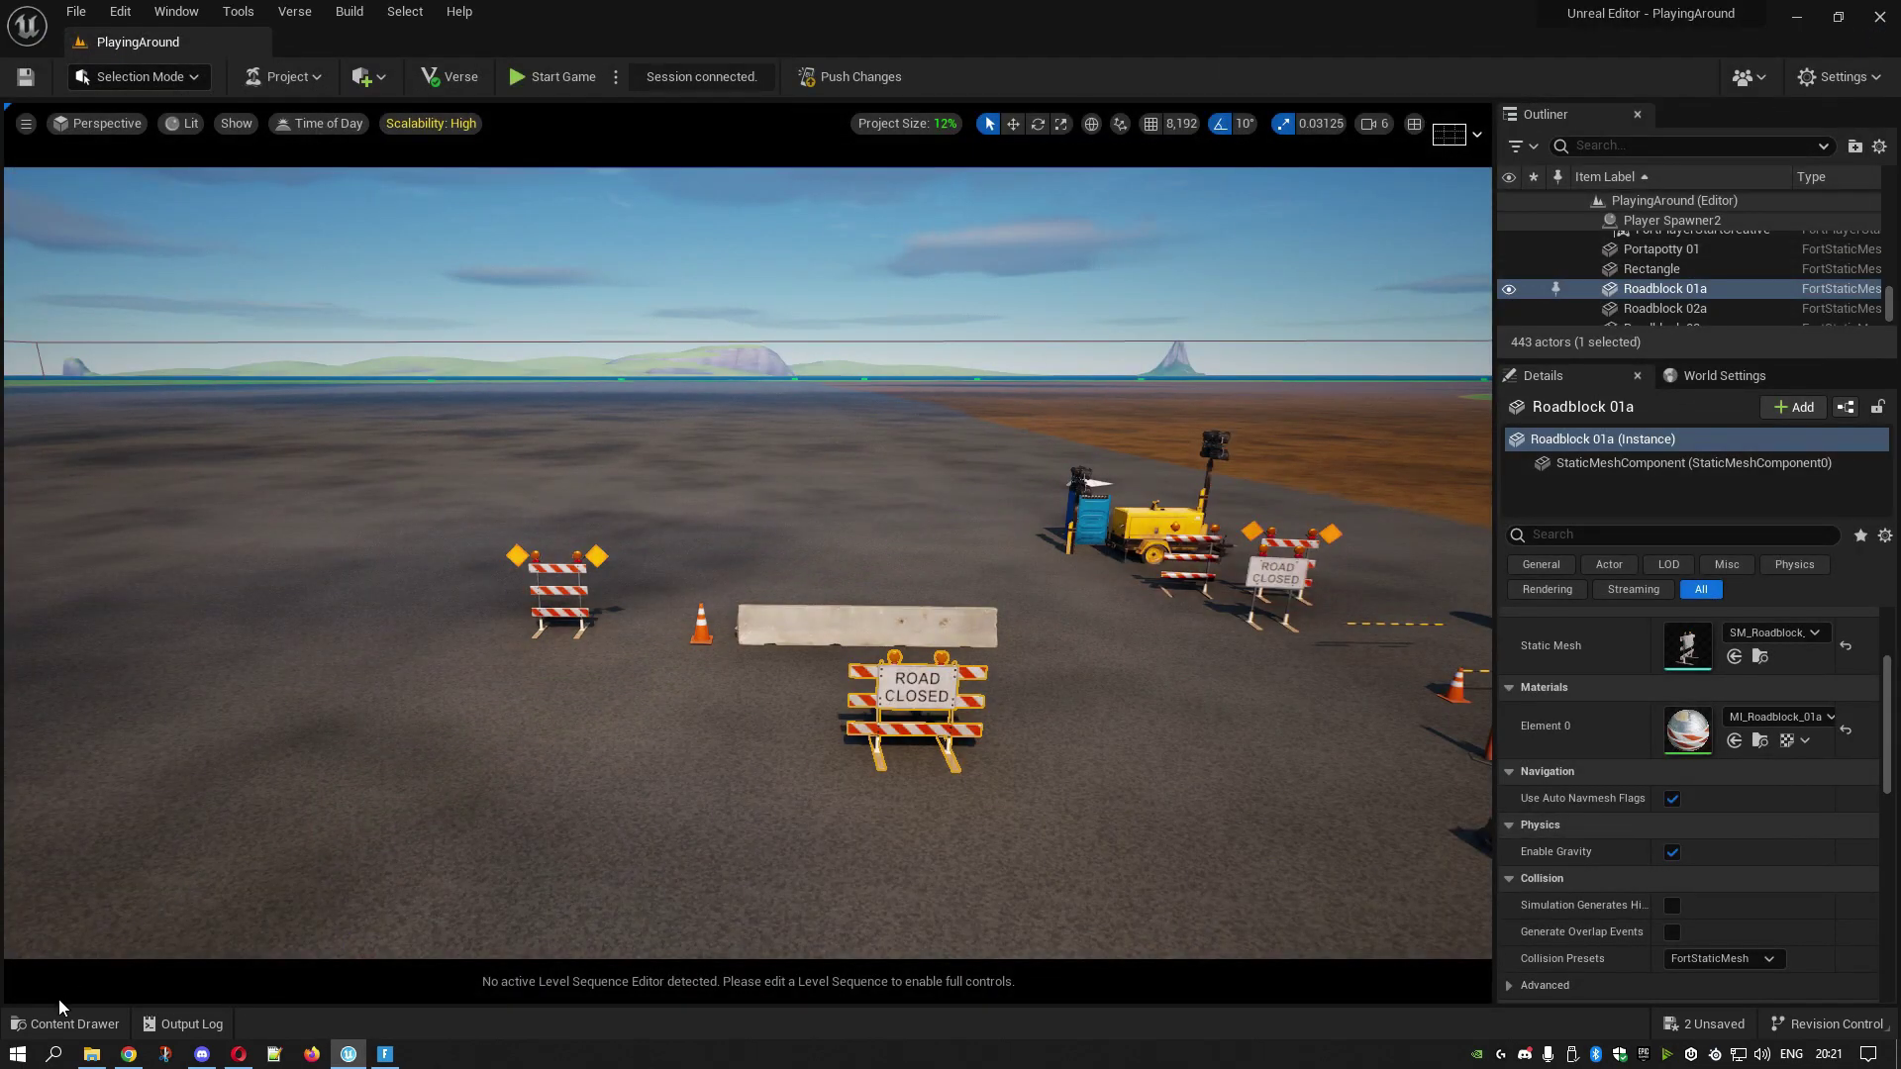
- Drag RoadClosed_large from blueprint_props_converted into the level and rotate it 90 degrees
click(69, 1023)
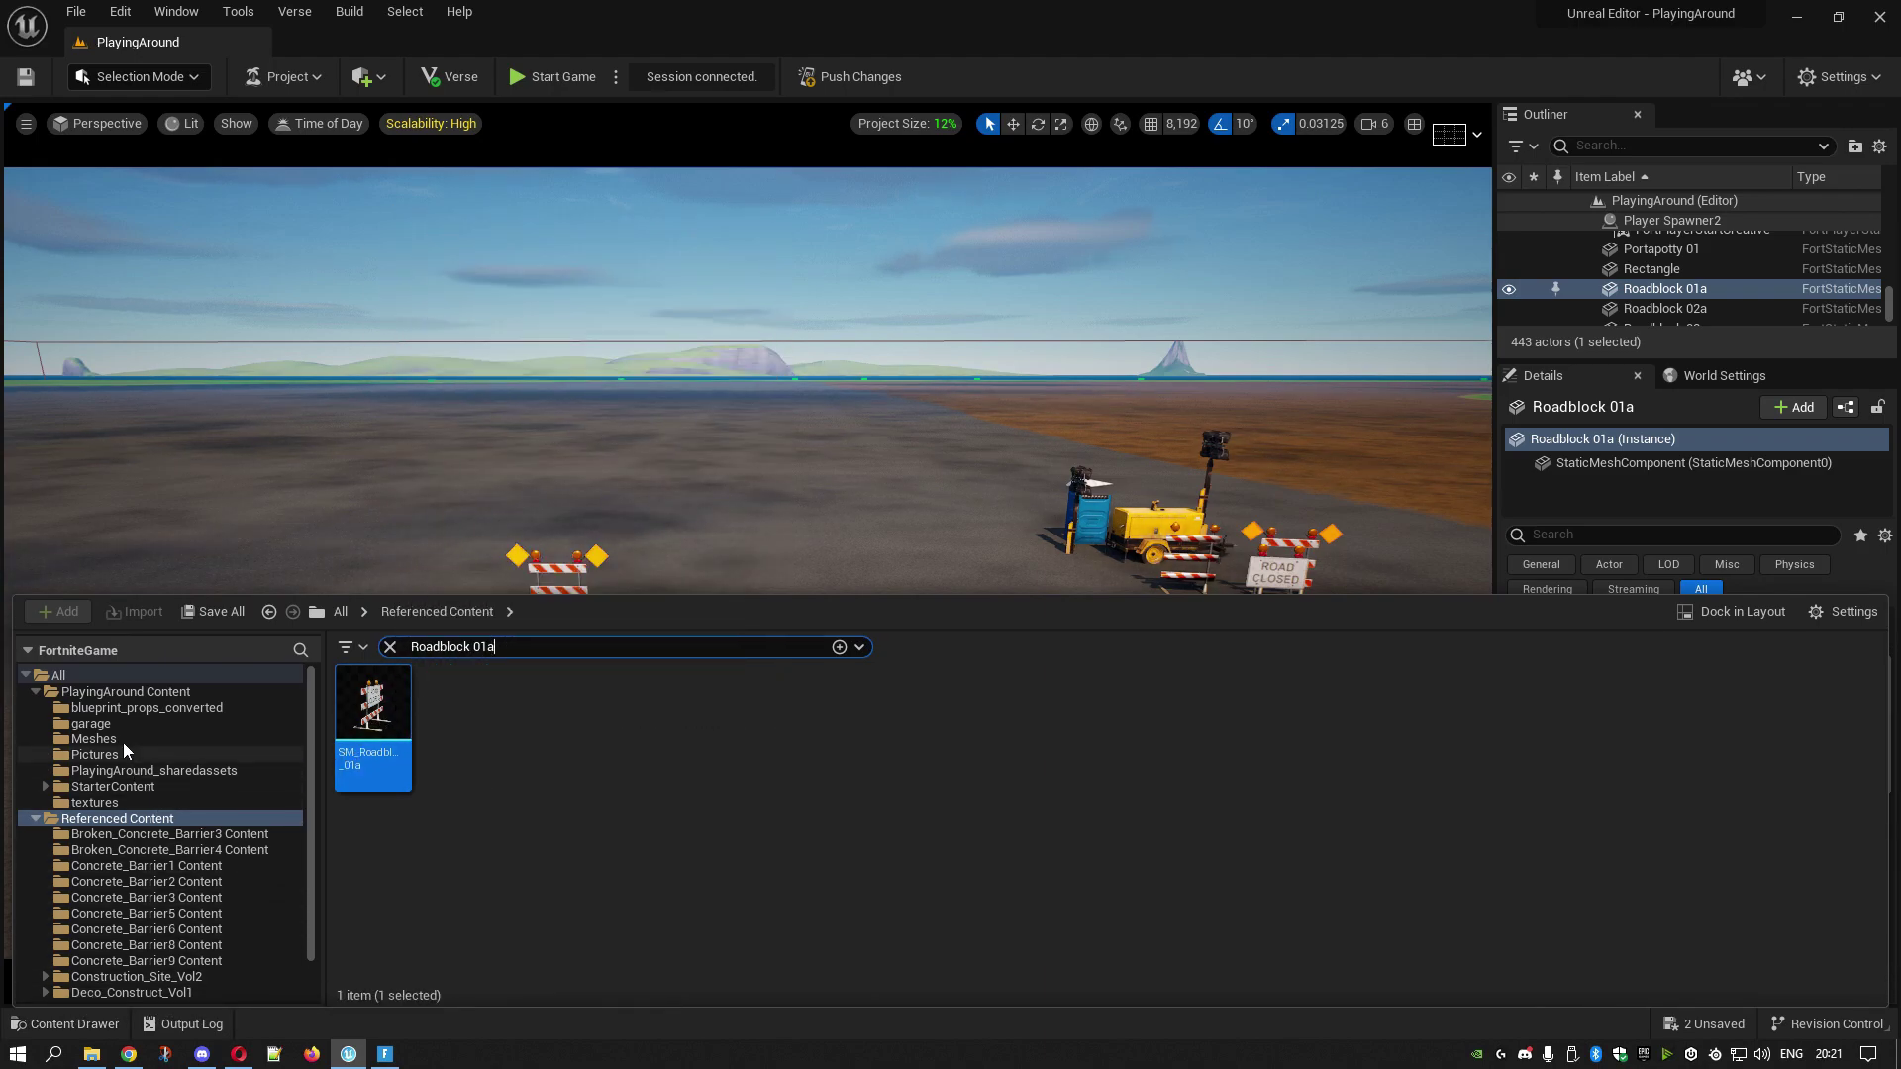
click(139, 707)
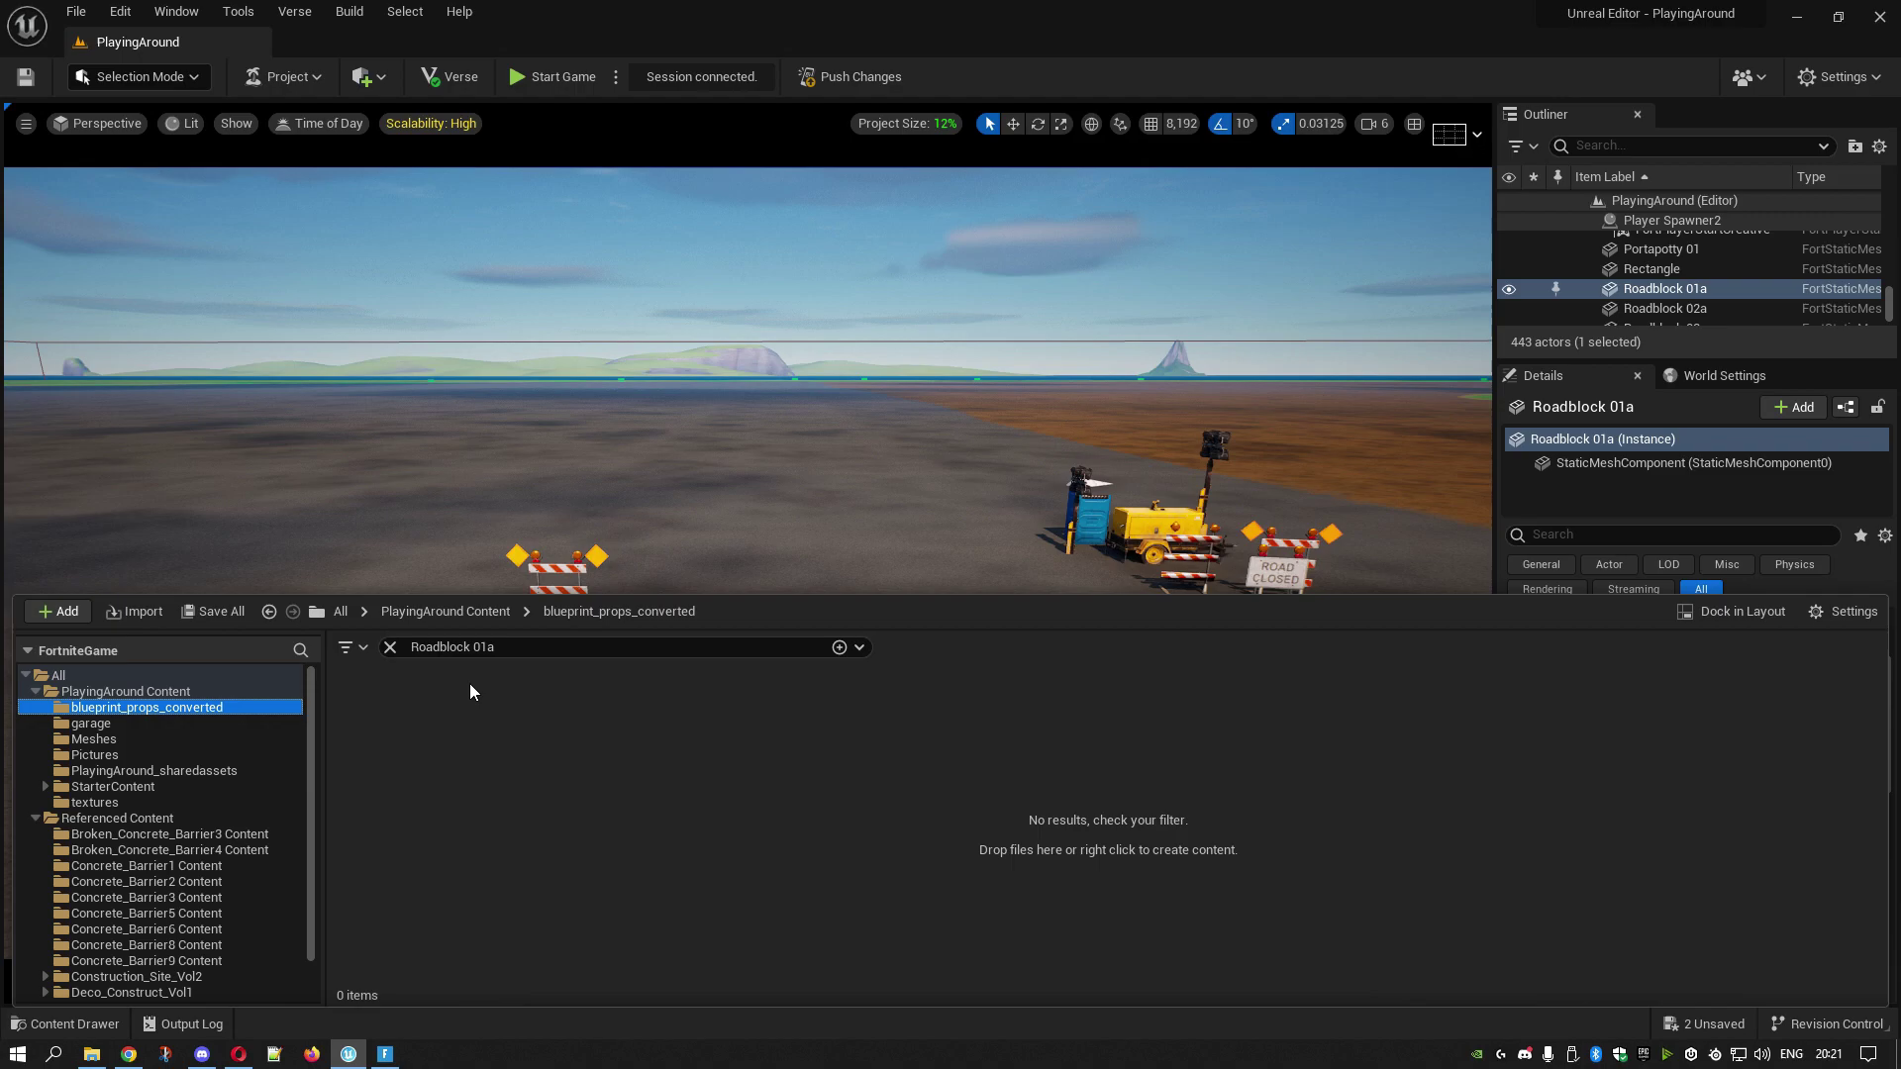
click(390, 647)
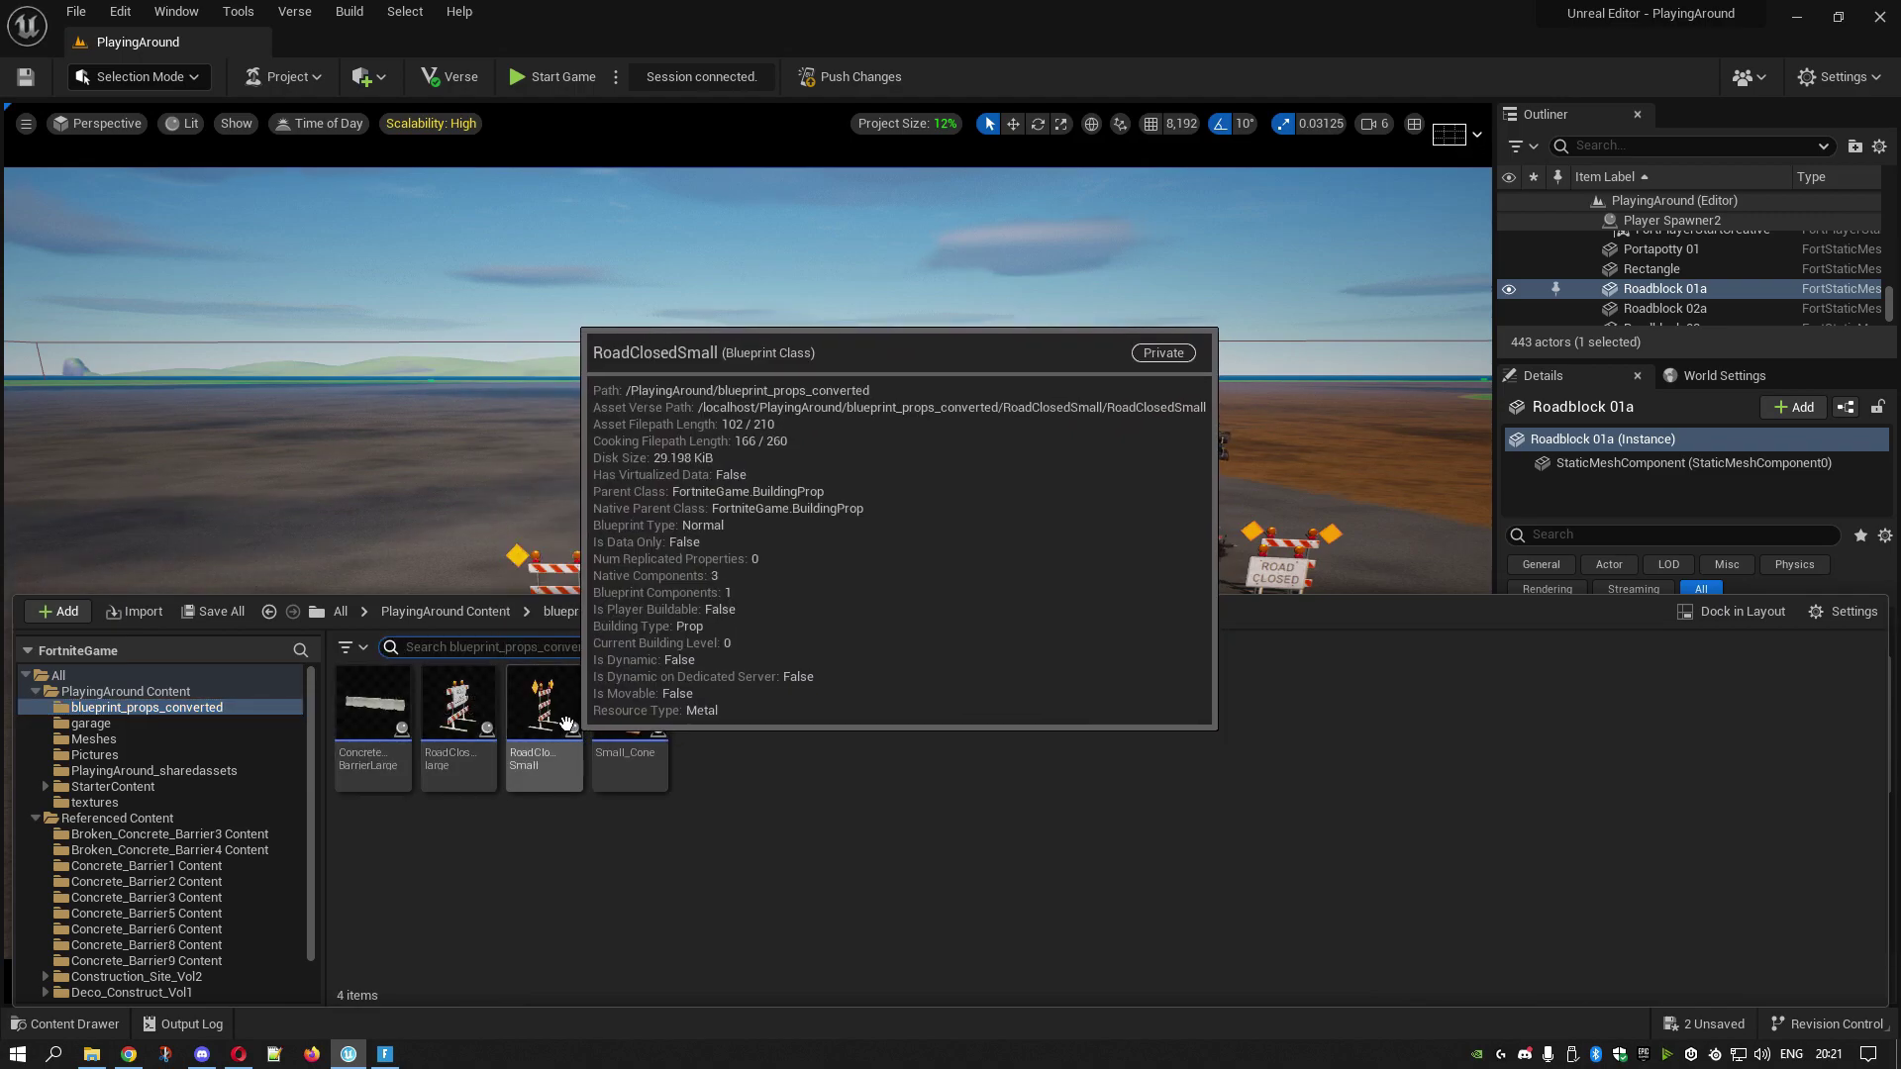
drag(458, 708, 717, 747)
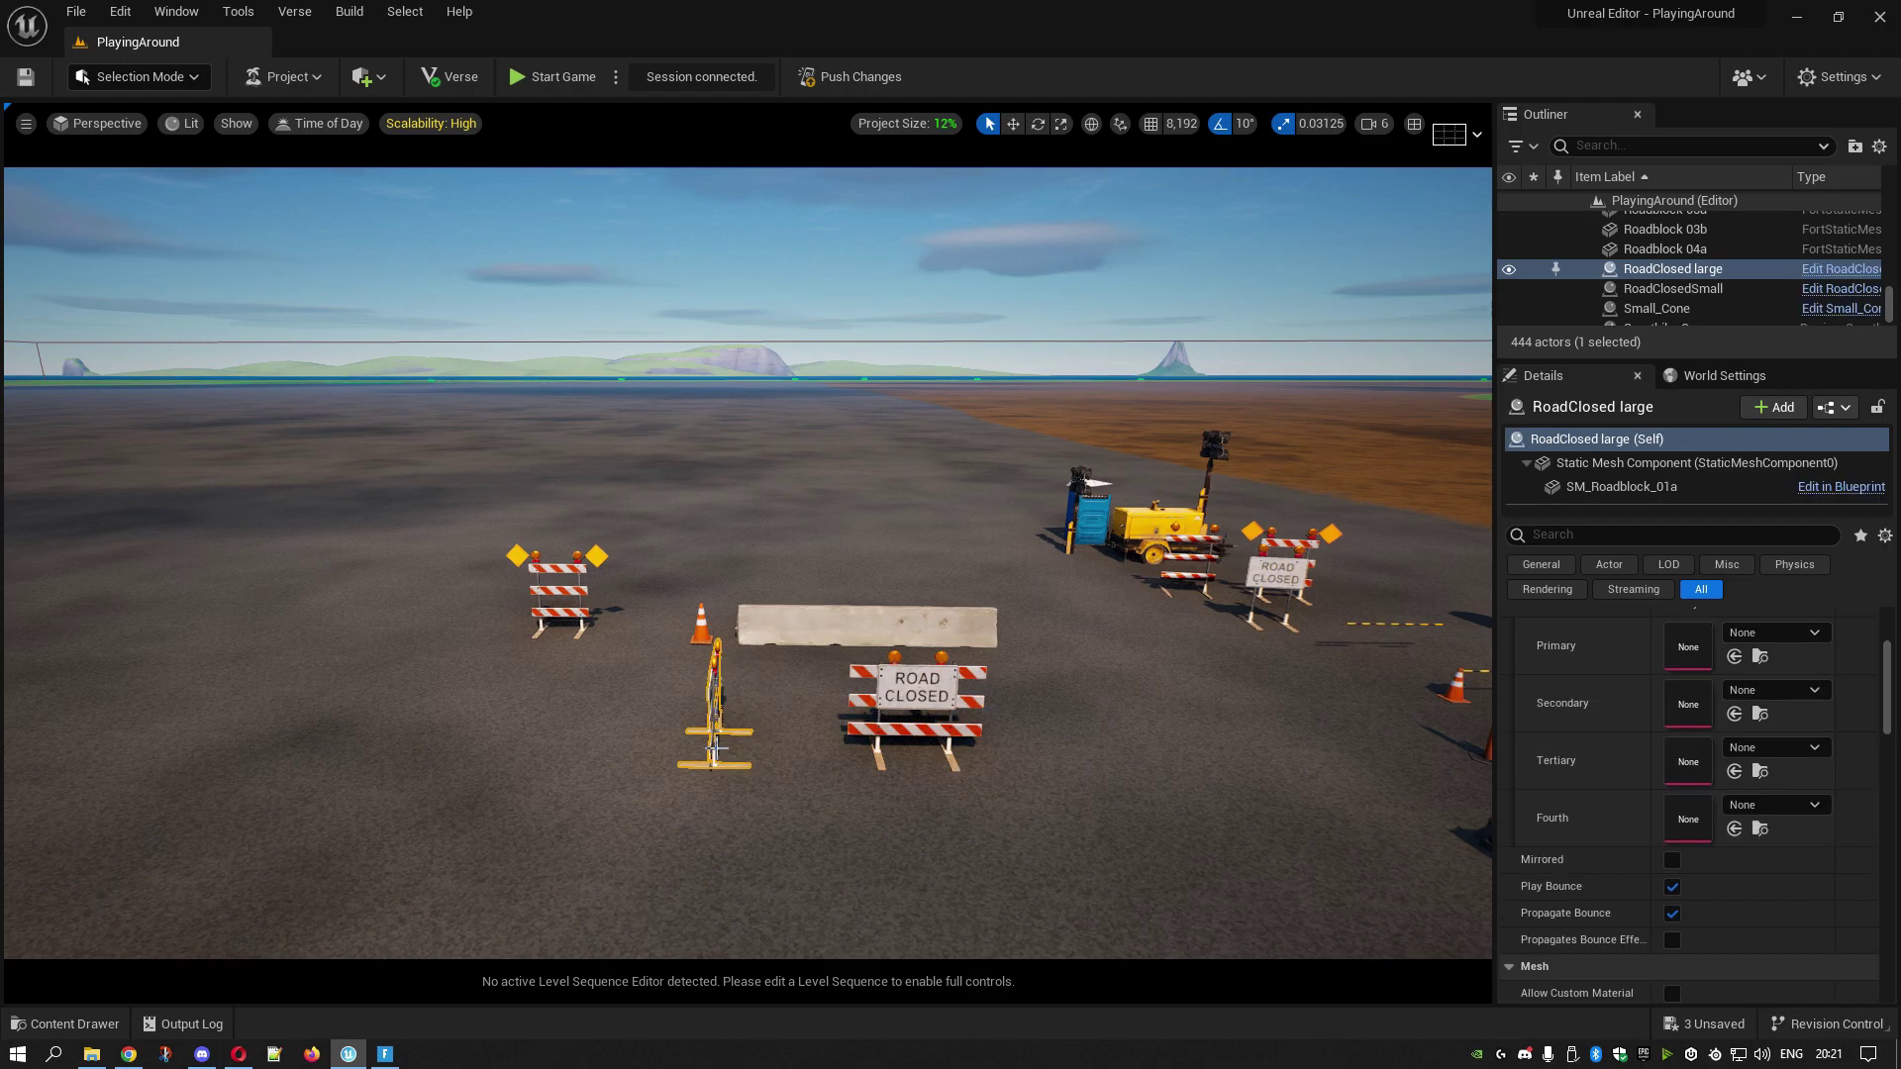
click(1036, 123)
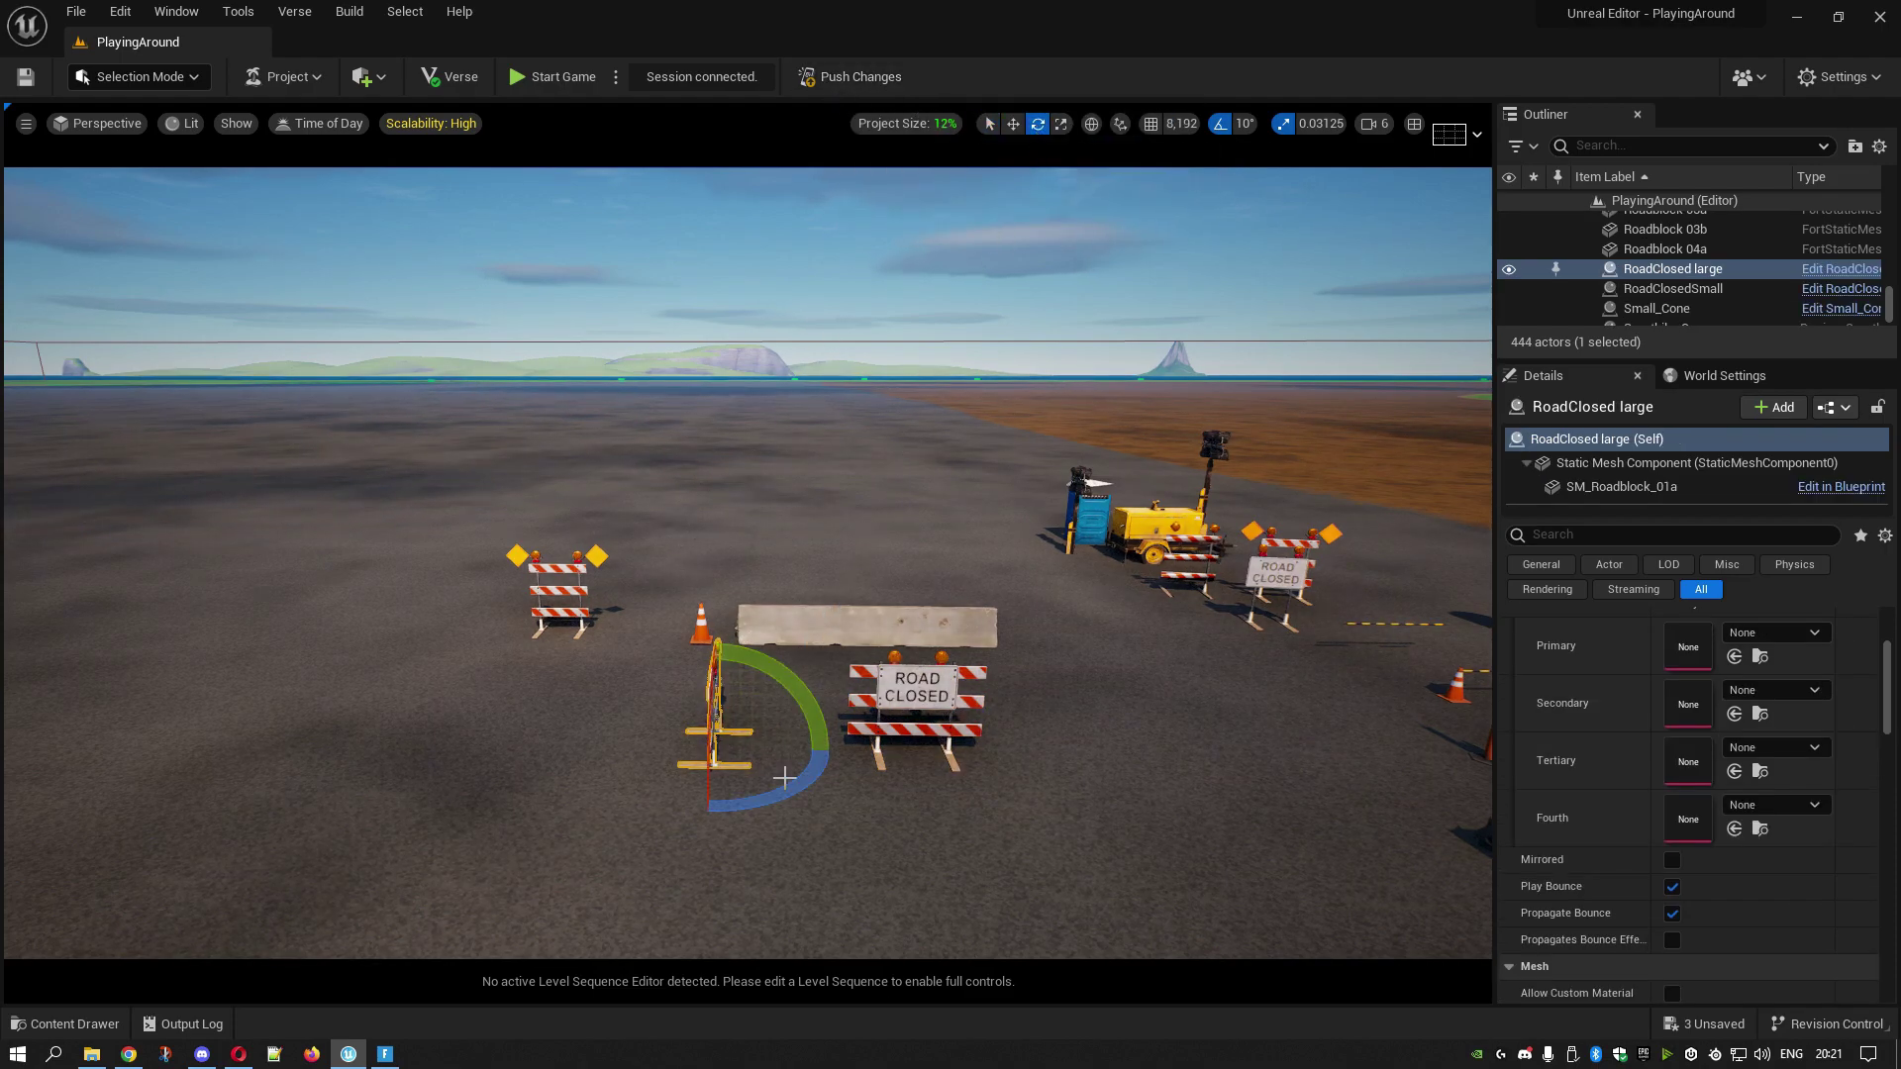
mouse_move(783, 777)
mouse_down()
mouse_move(1010, 779)
mouse_move(785, 799)
mouse_up()
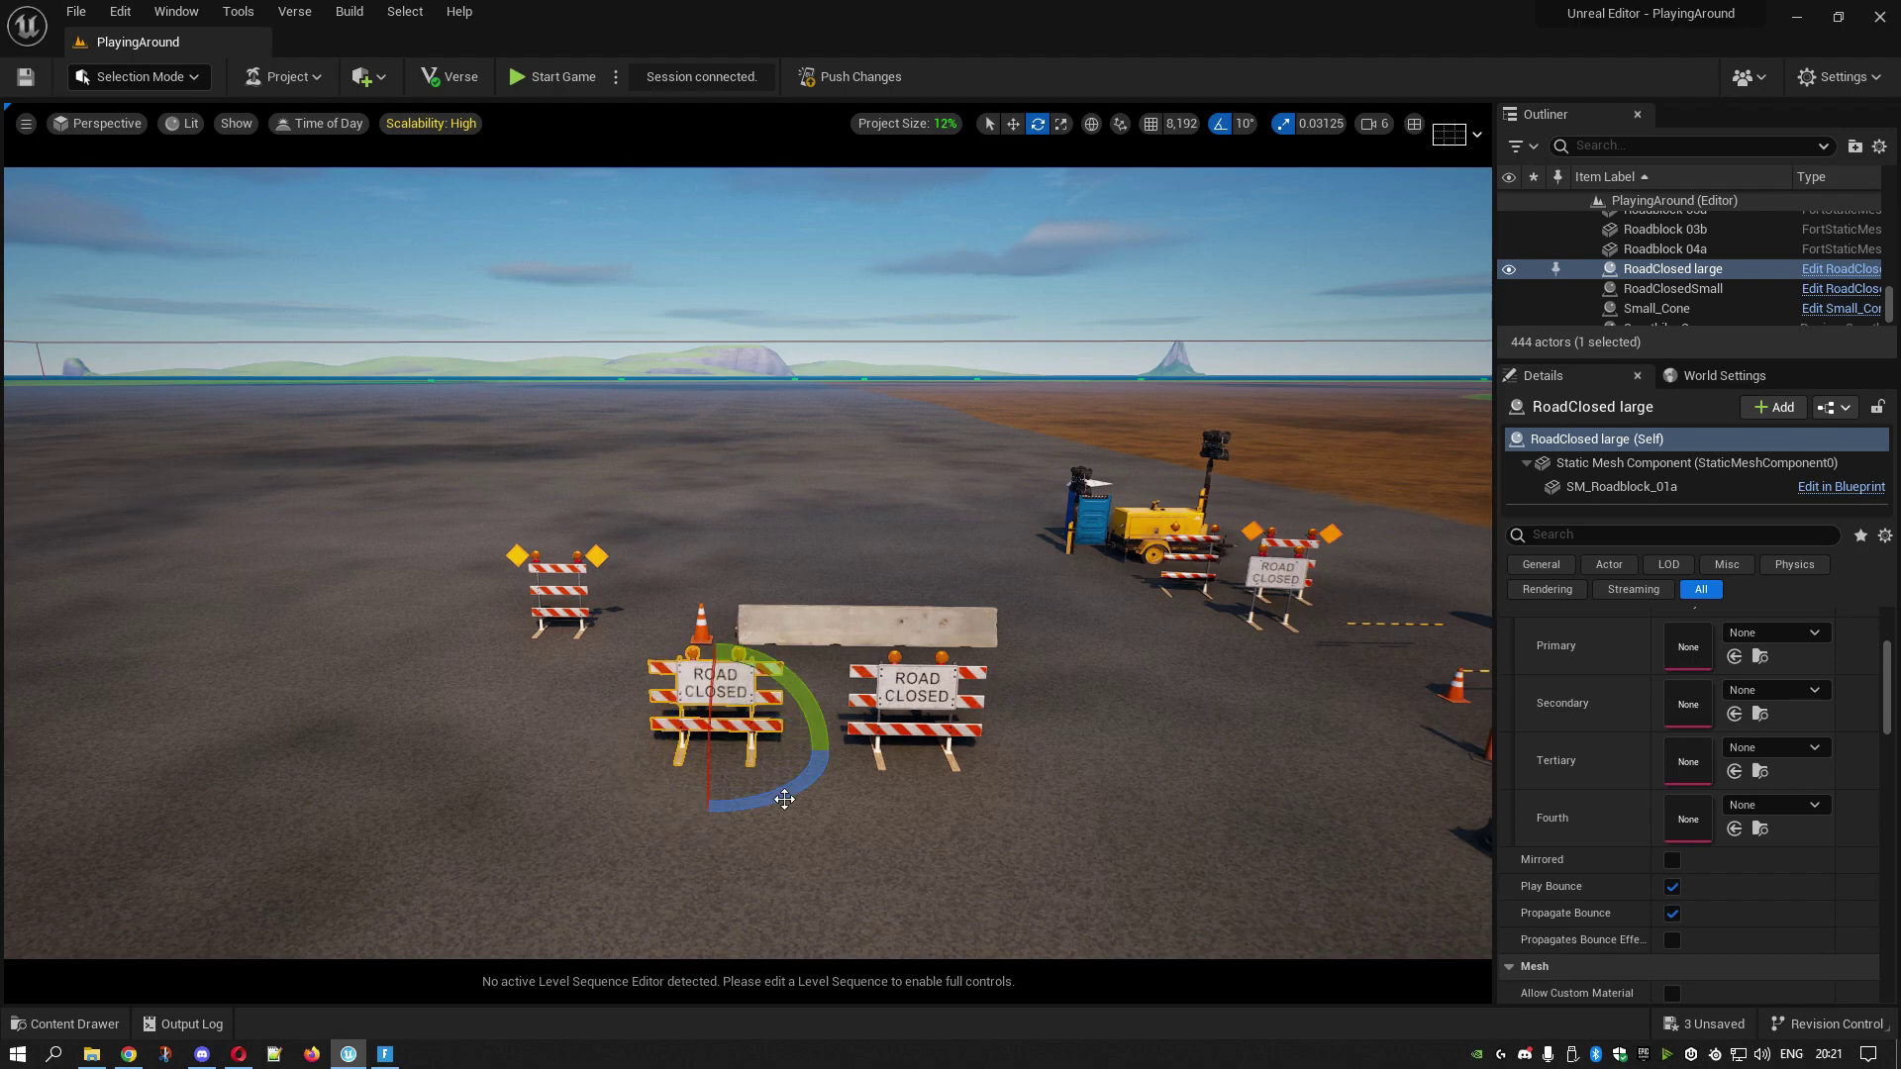
- Deselect the barricade, push changes, and save the selected RoadClosed assets
click(966, 832)
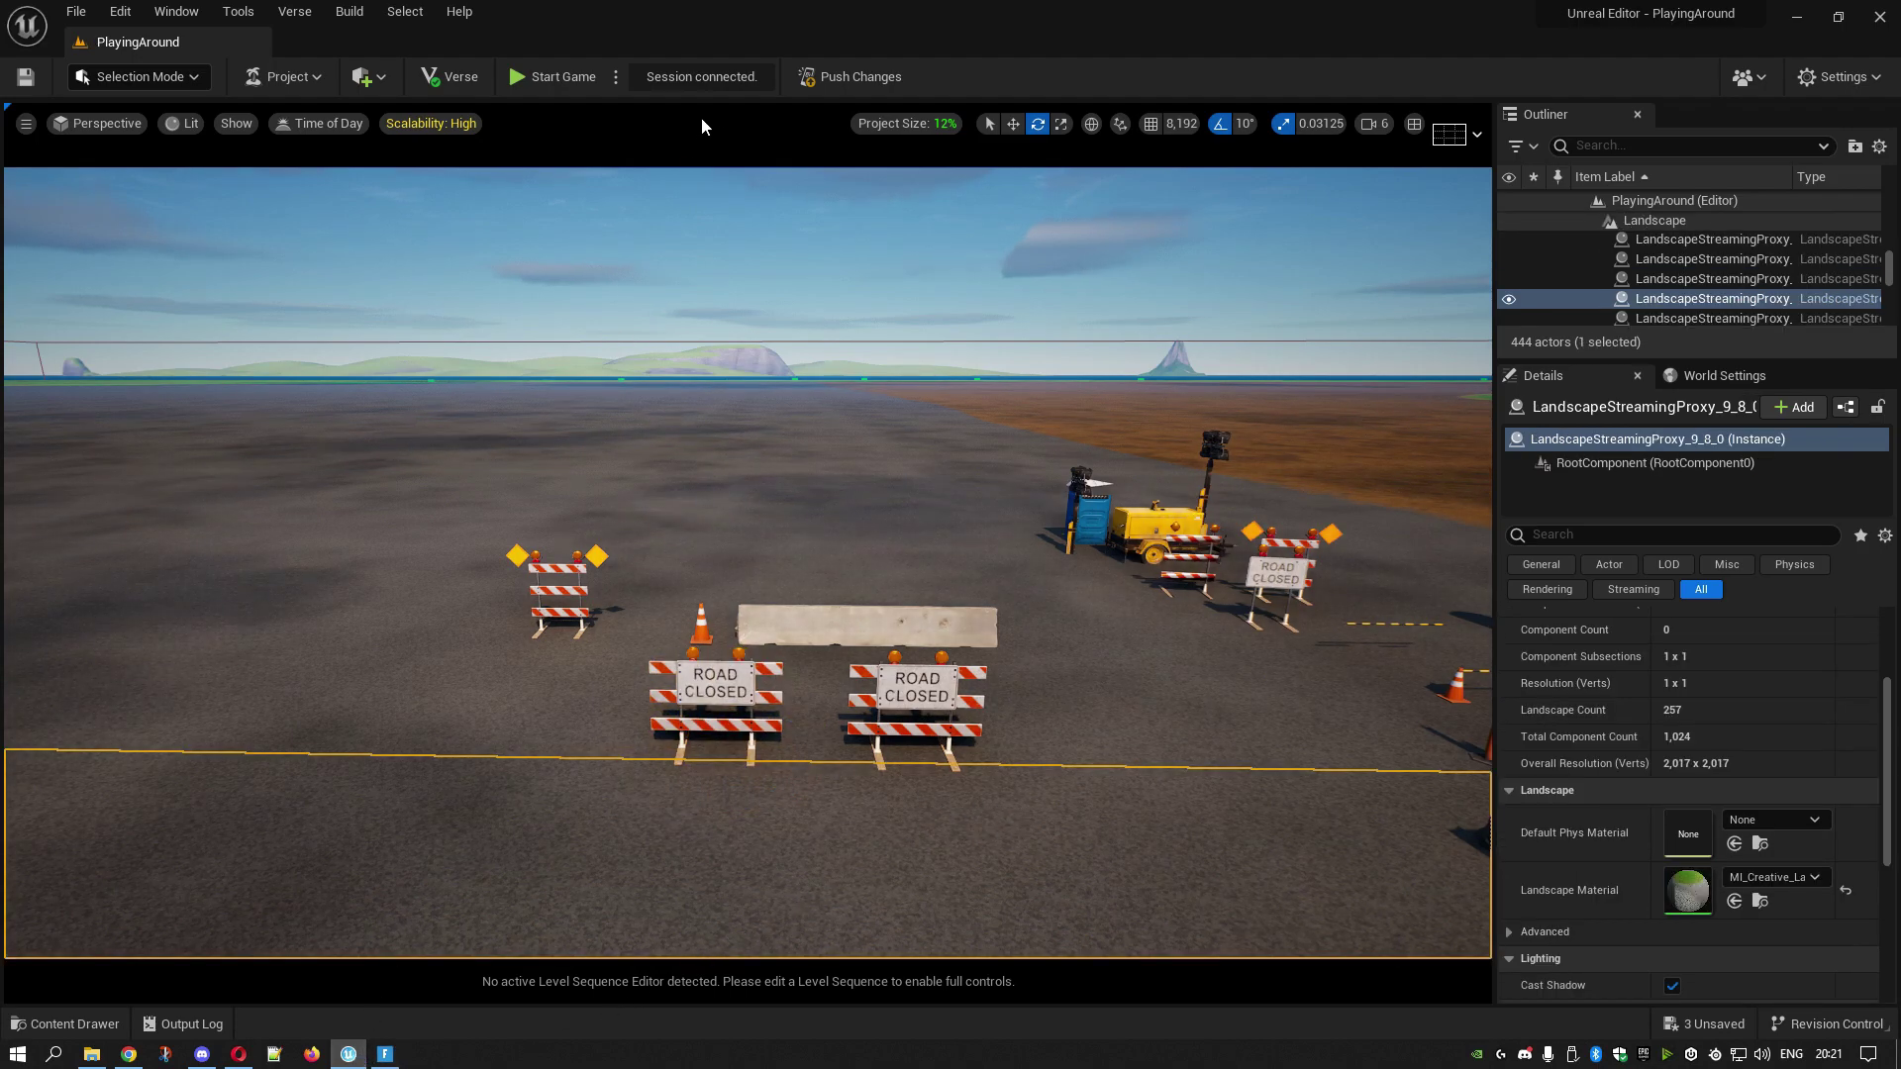
click(857, 80)
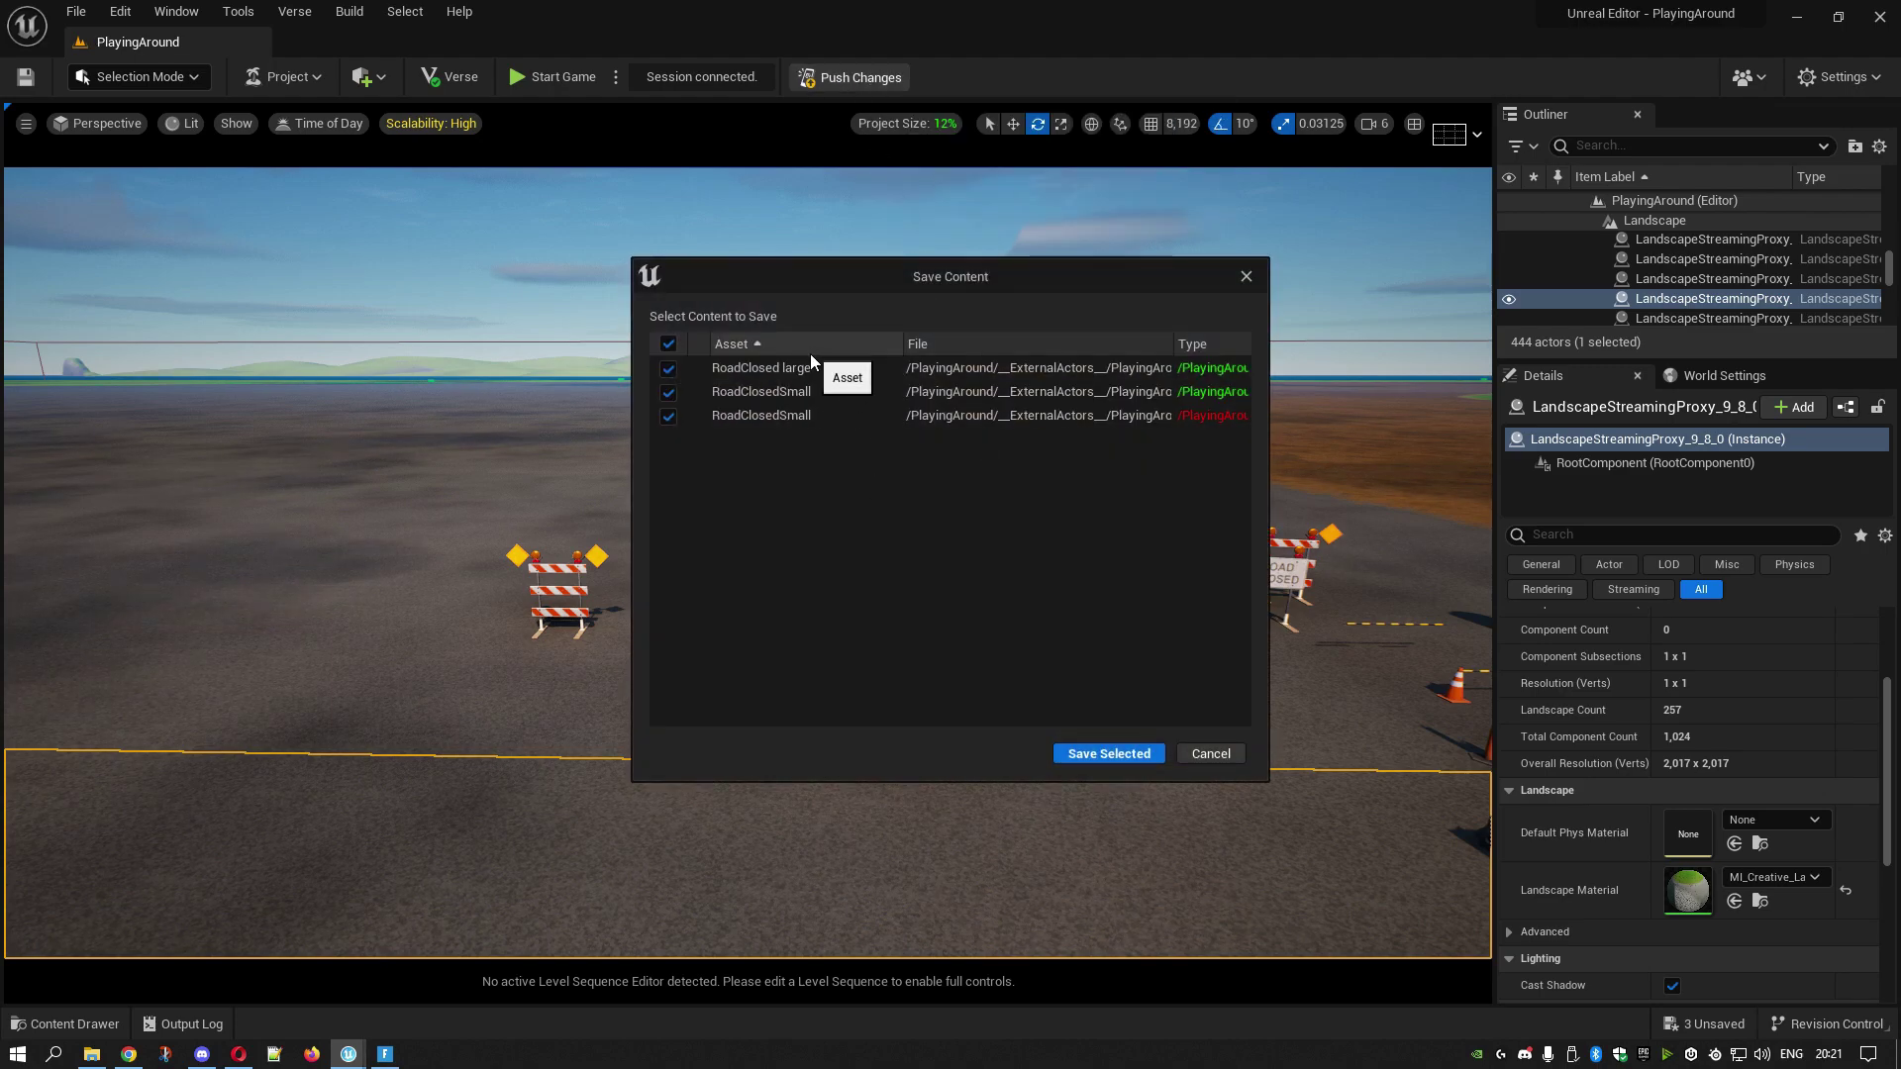
click(1105, 755)
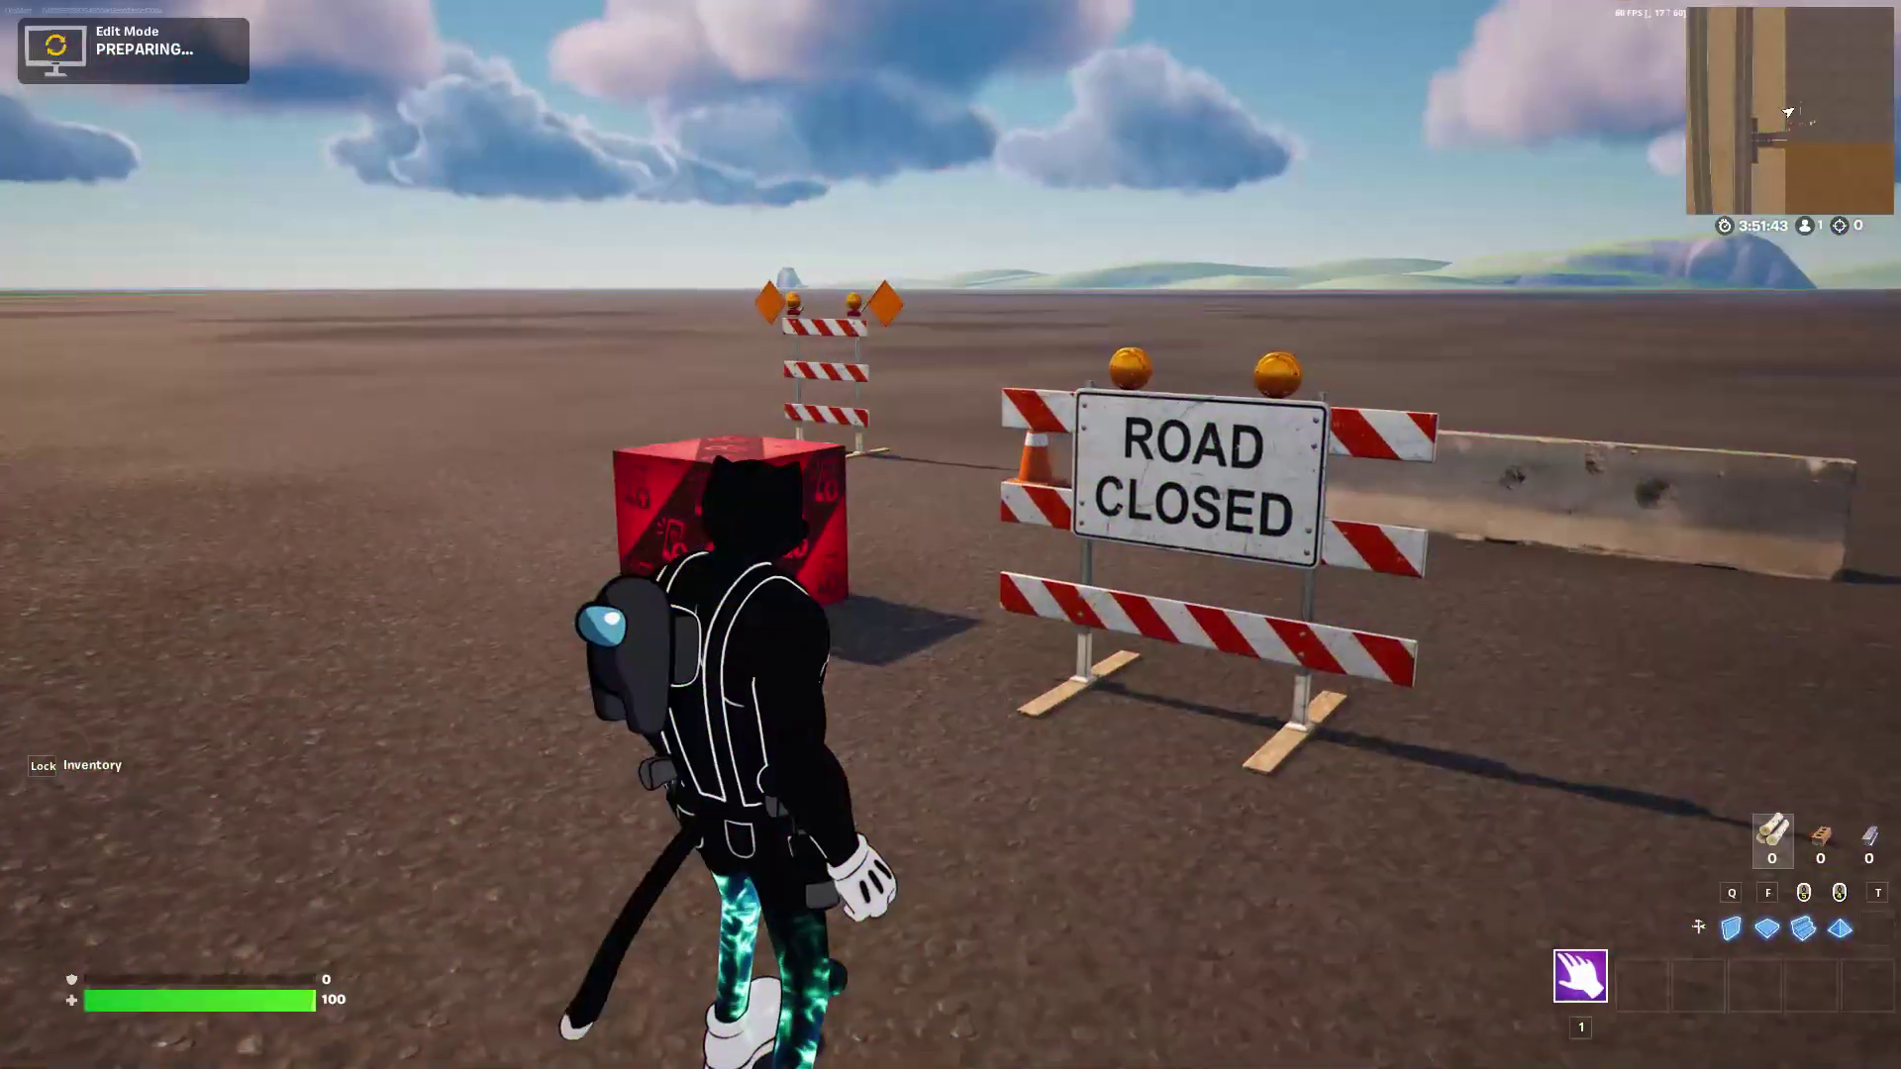
- Run forward through the garage and gate to the ROAD CLOSED barricades while the session reloads
key(w)
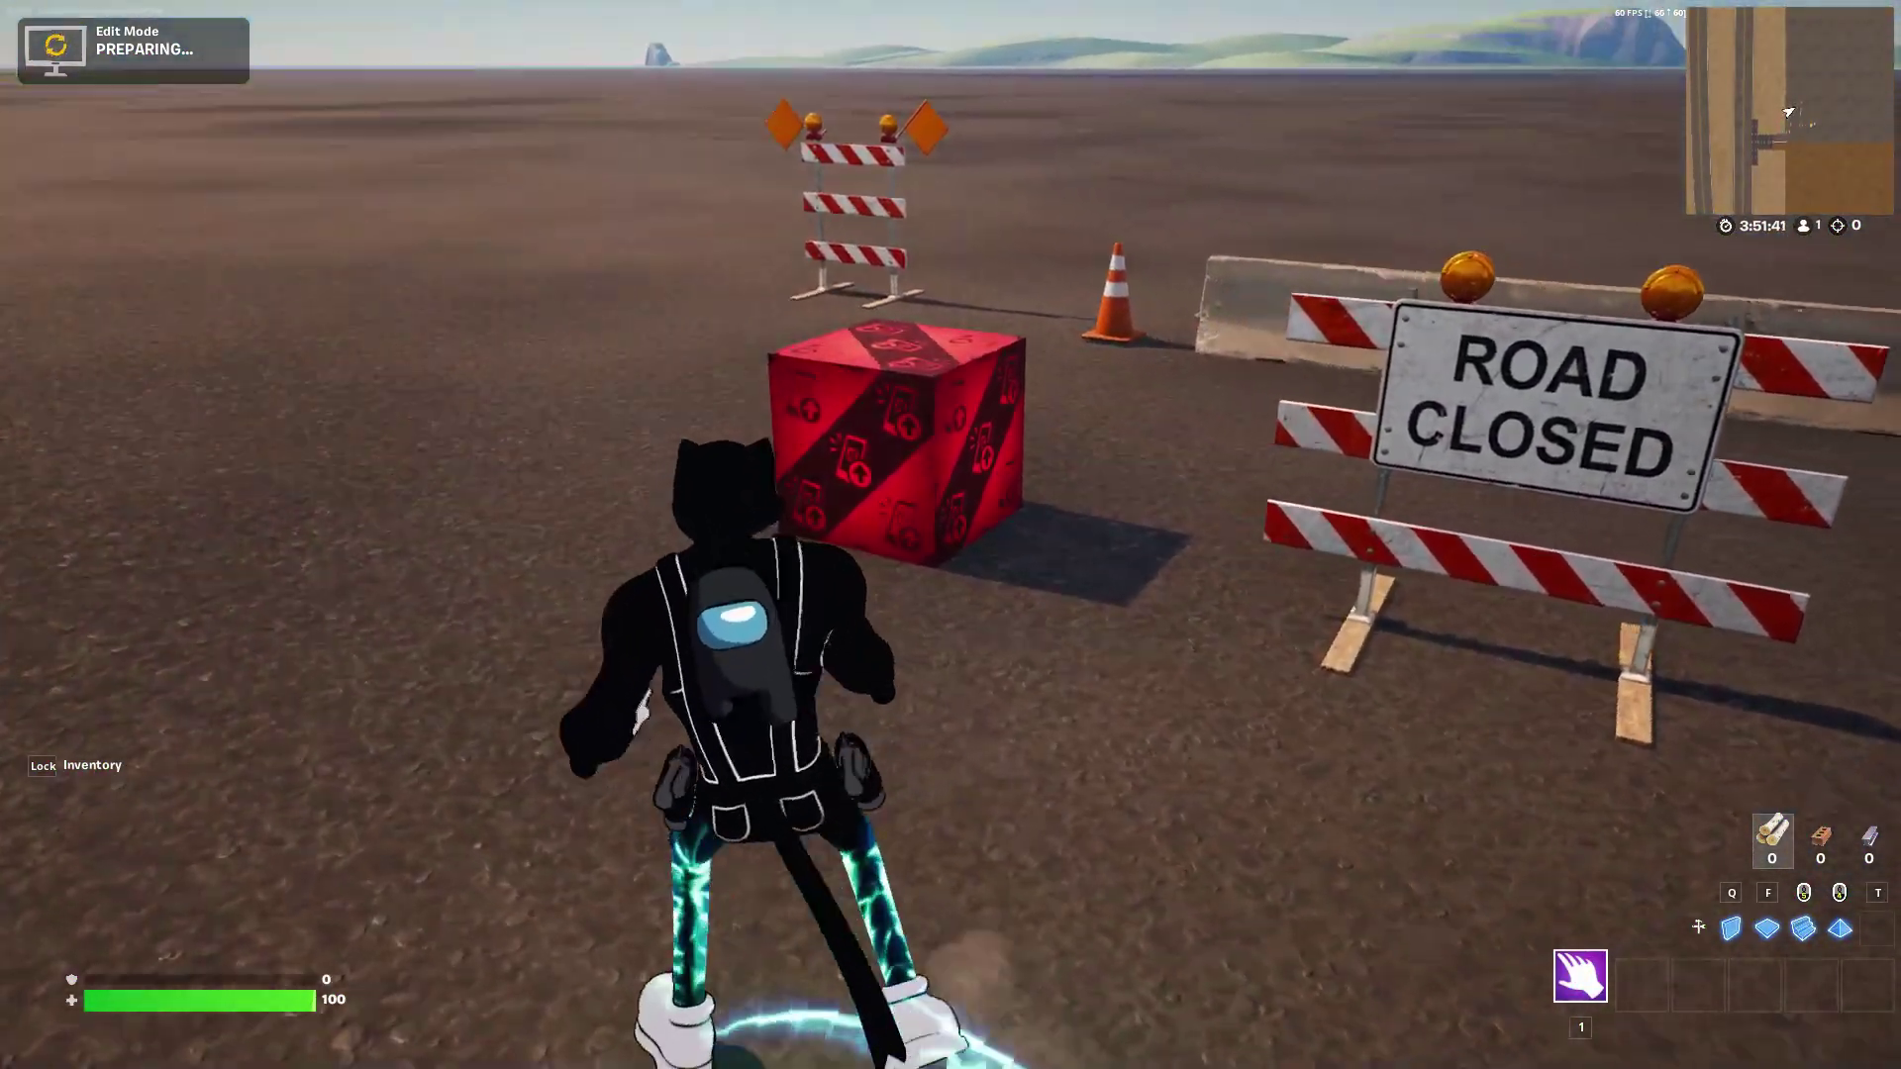
key(w)
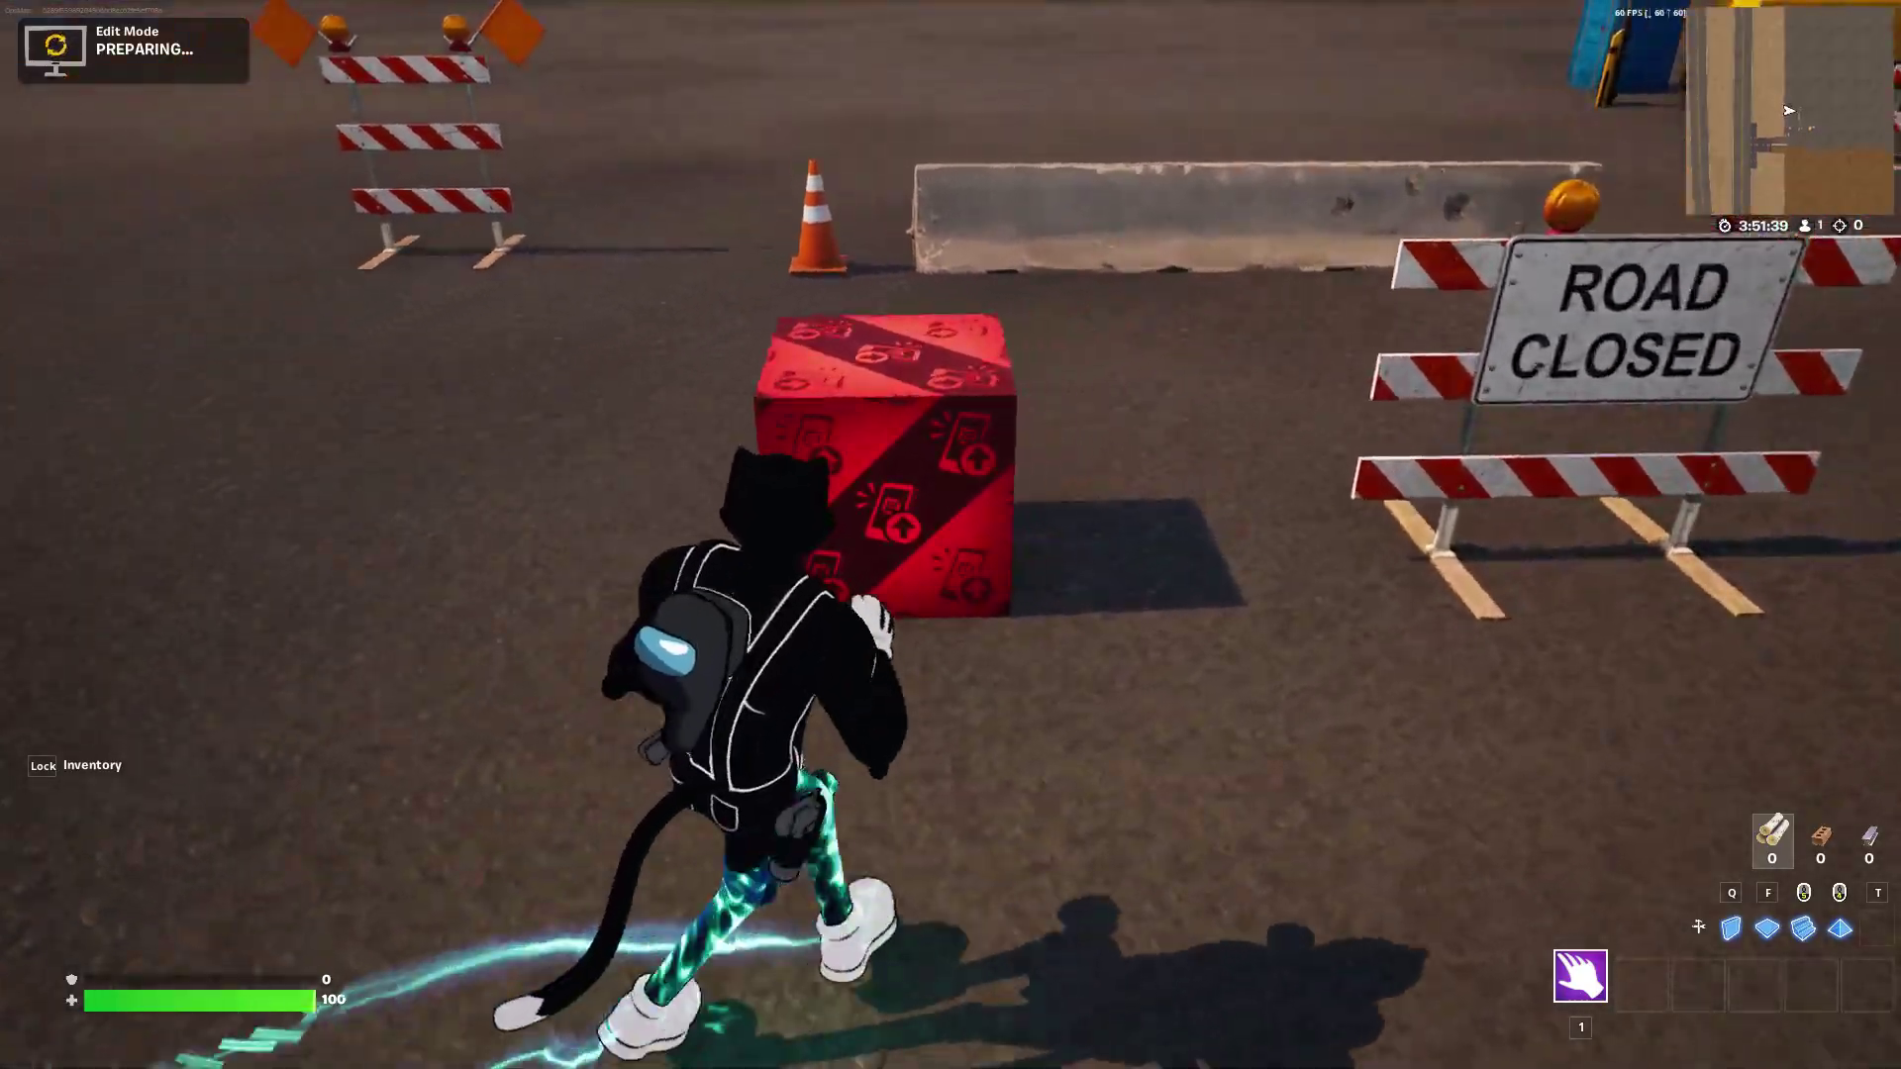
key(w)
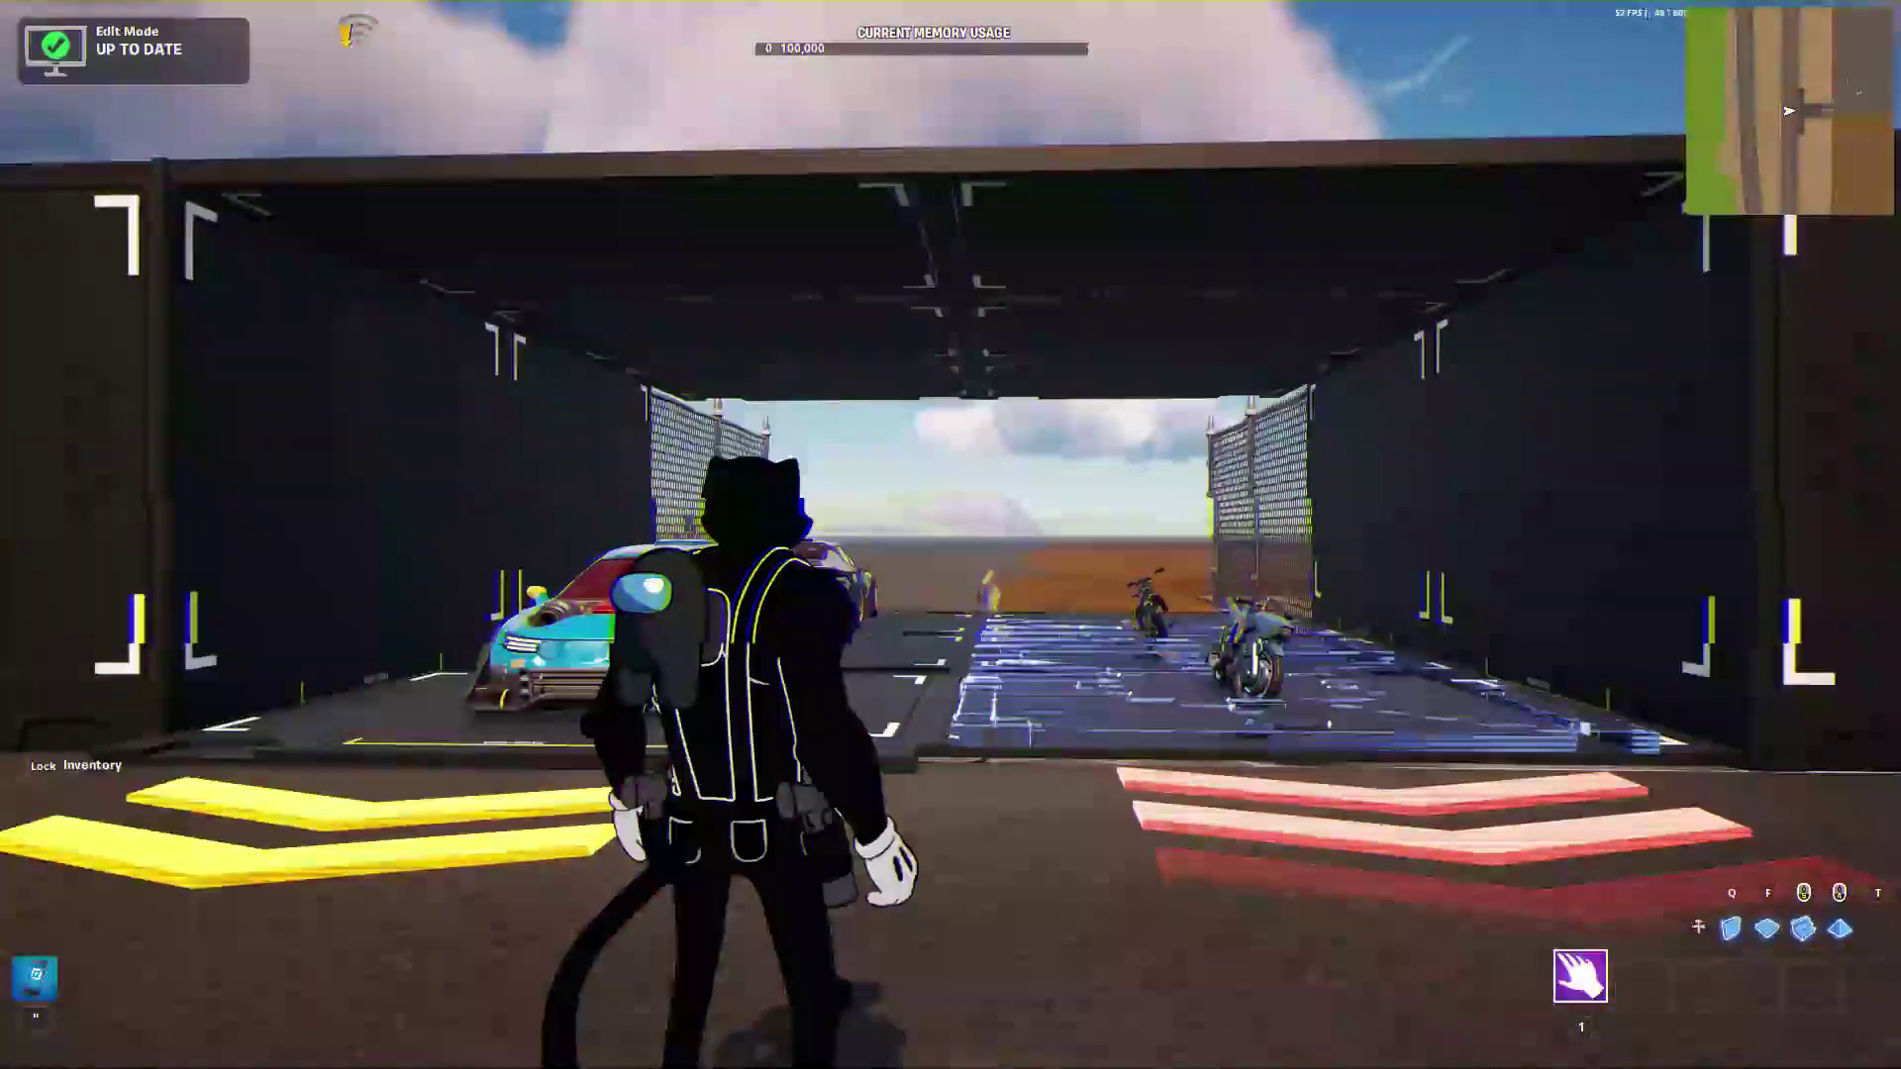
key(w)
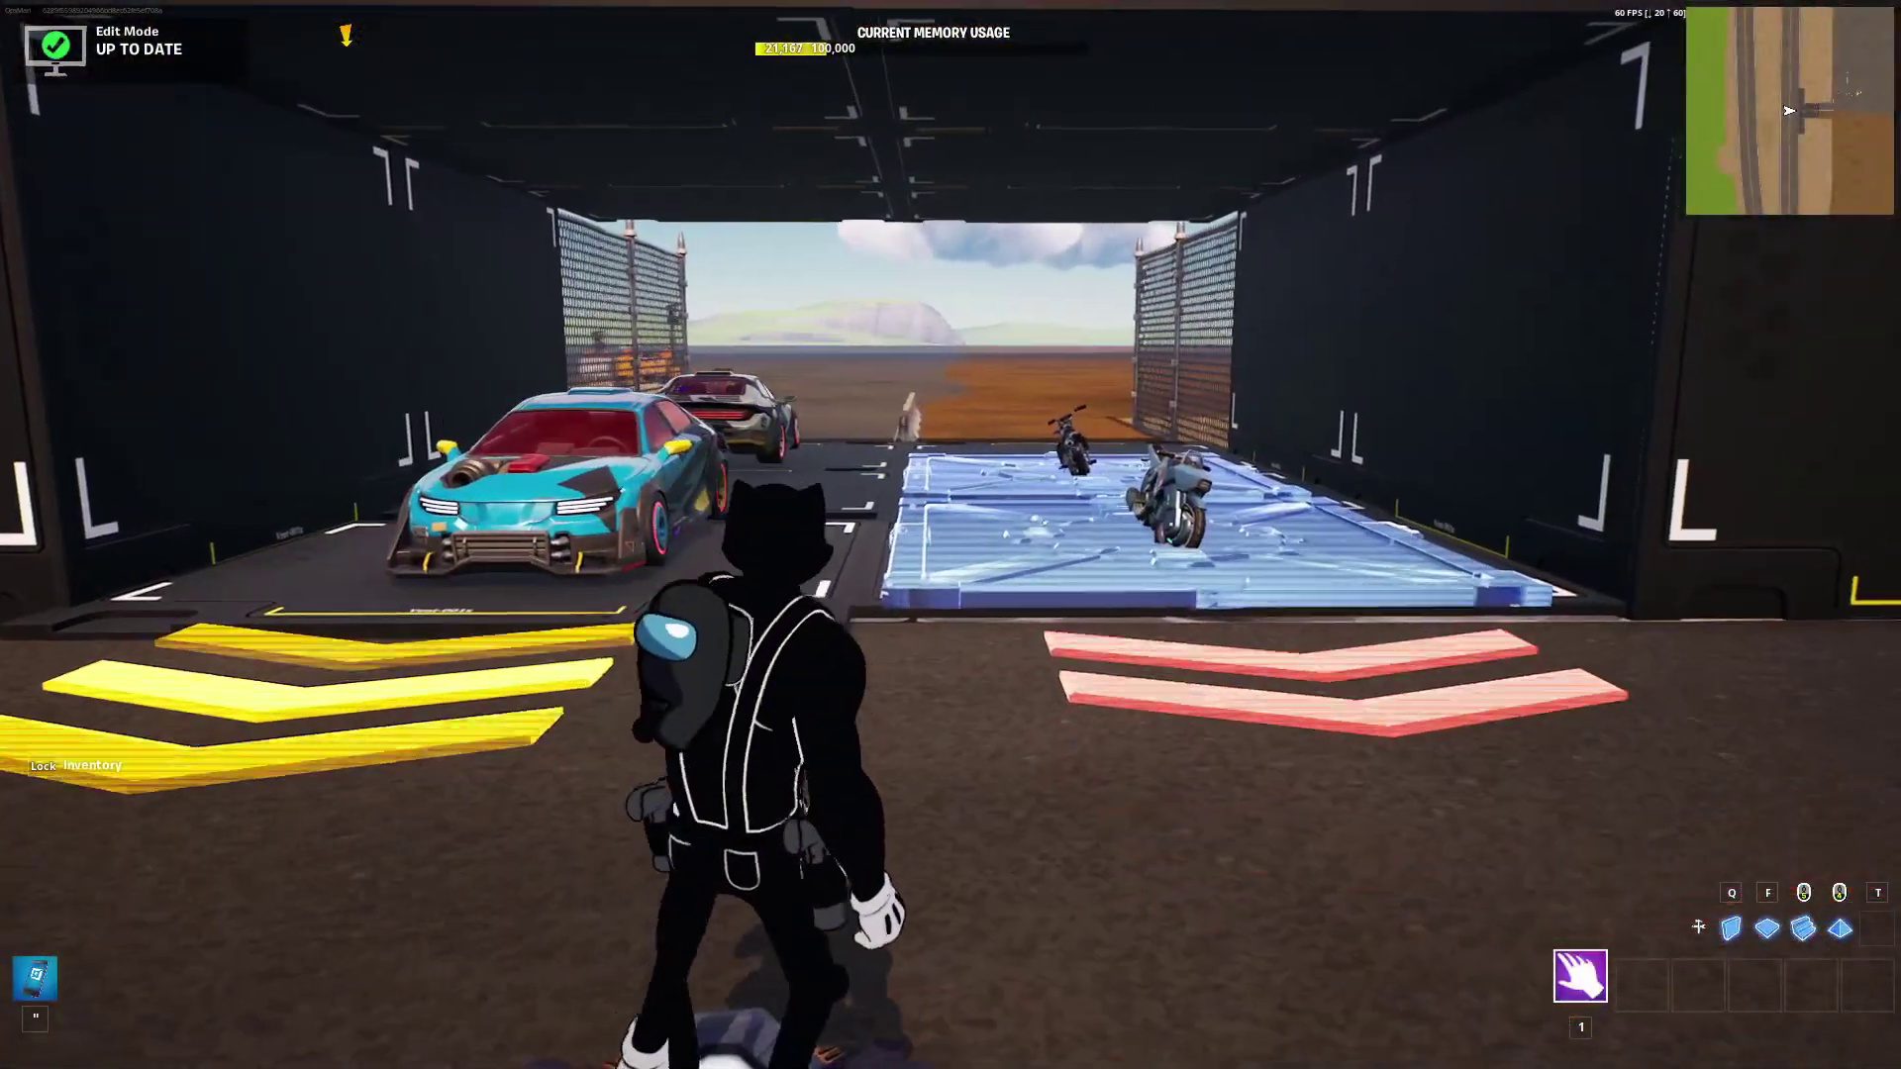
key(w)
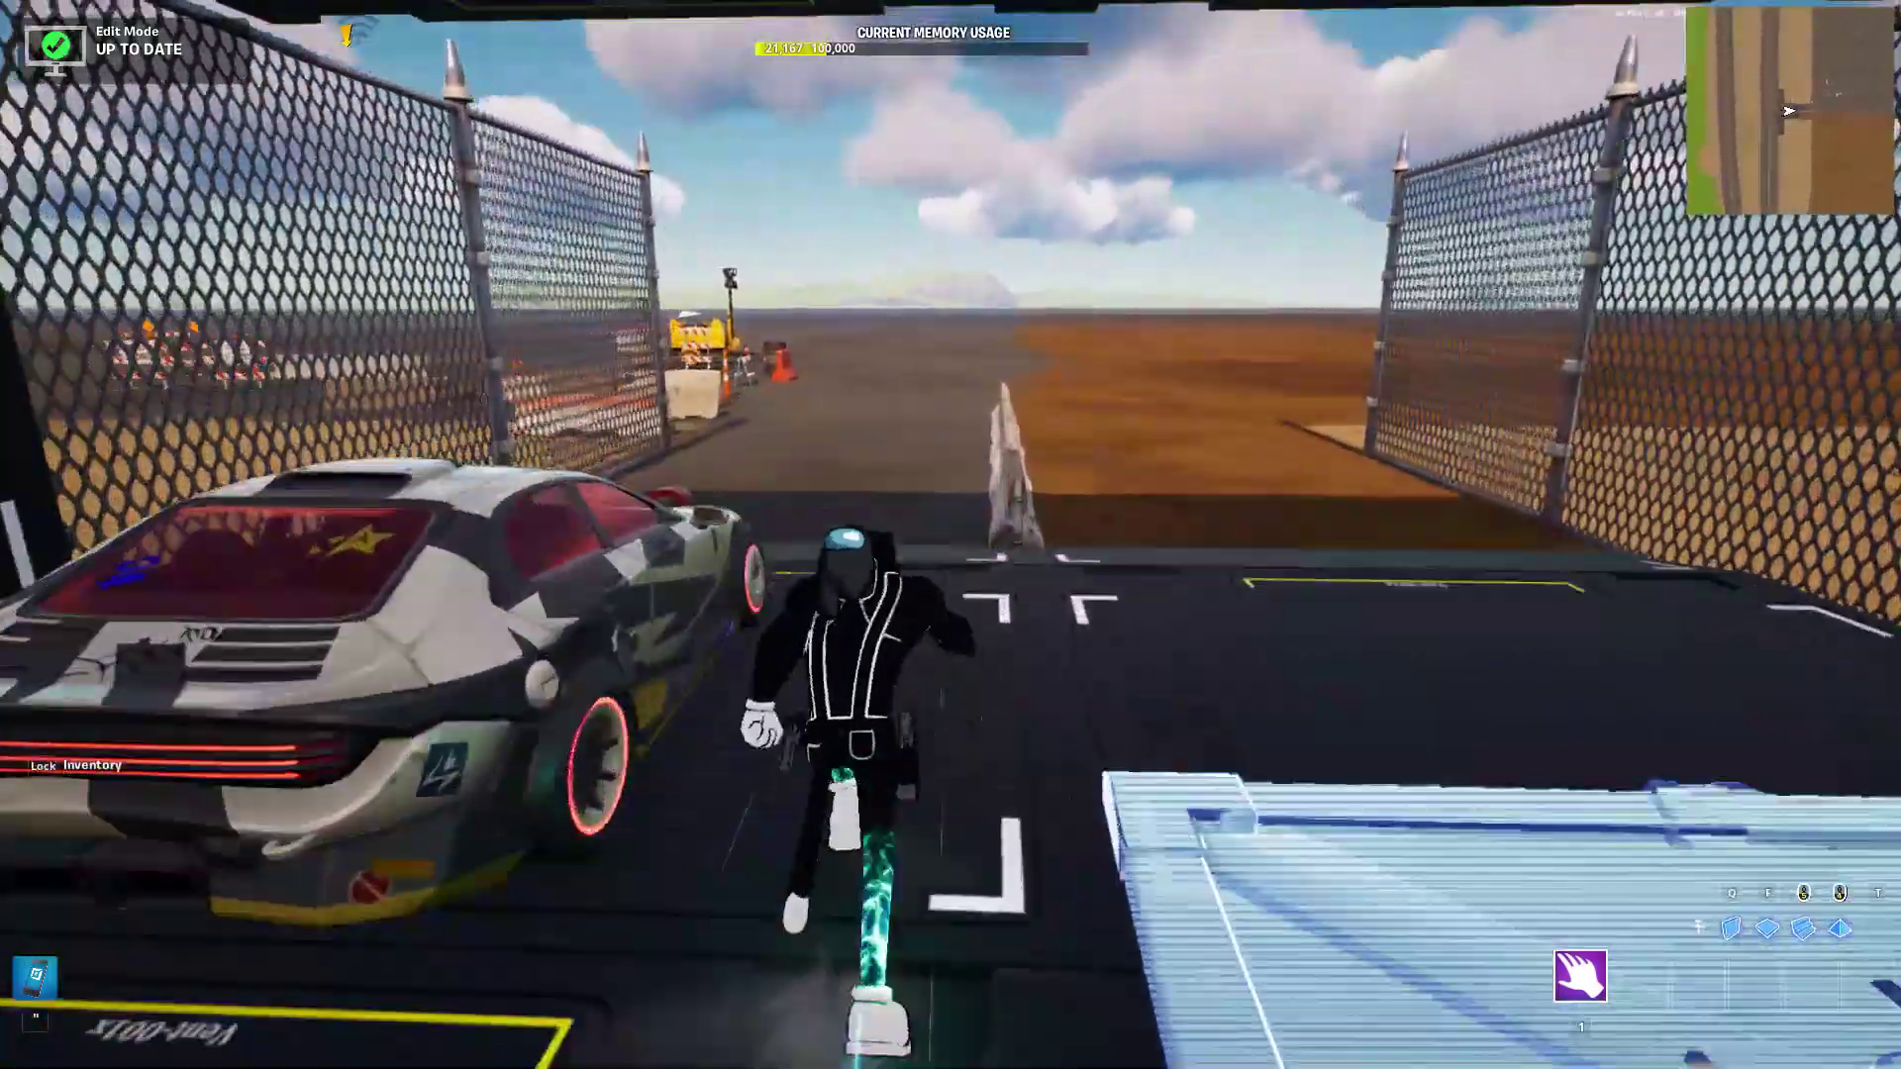
key(w)
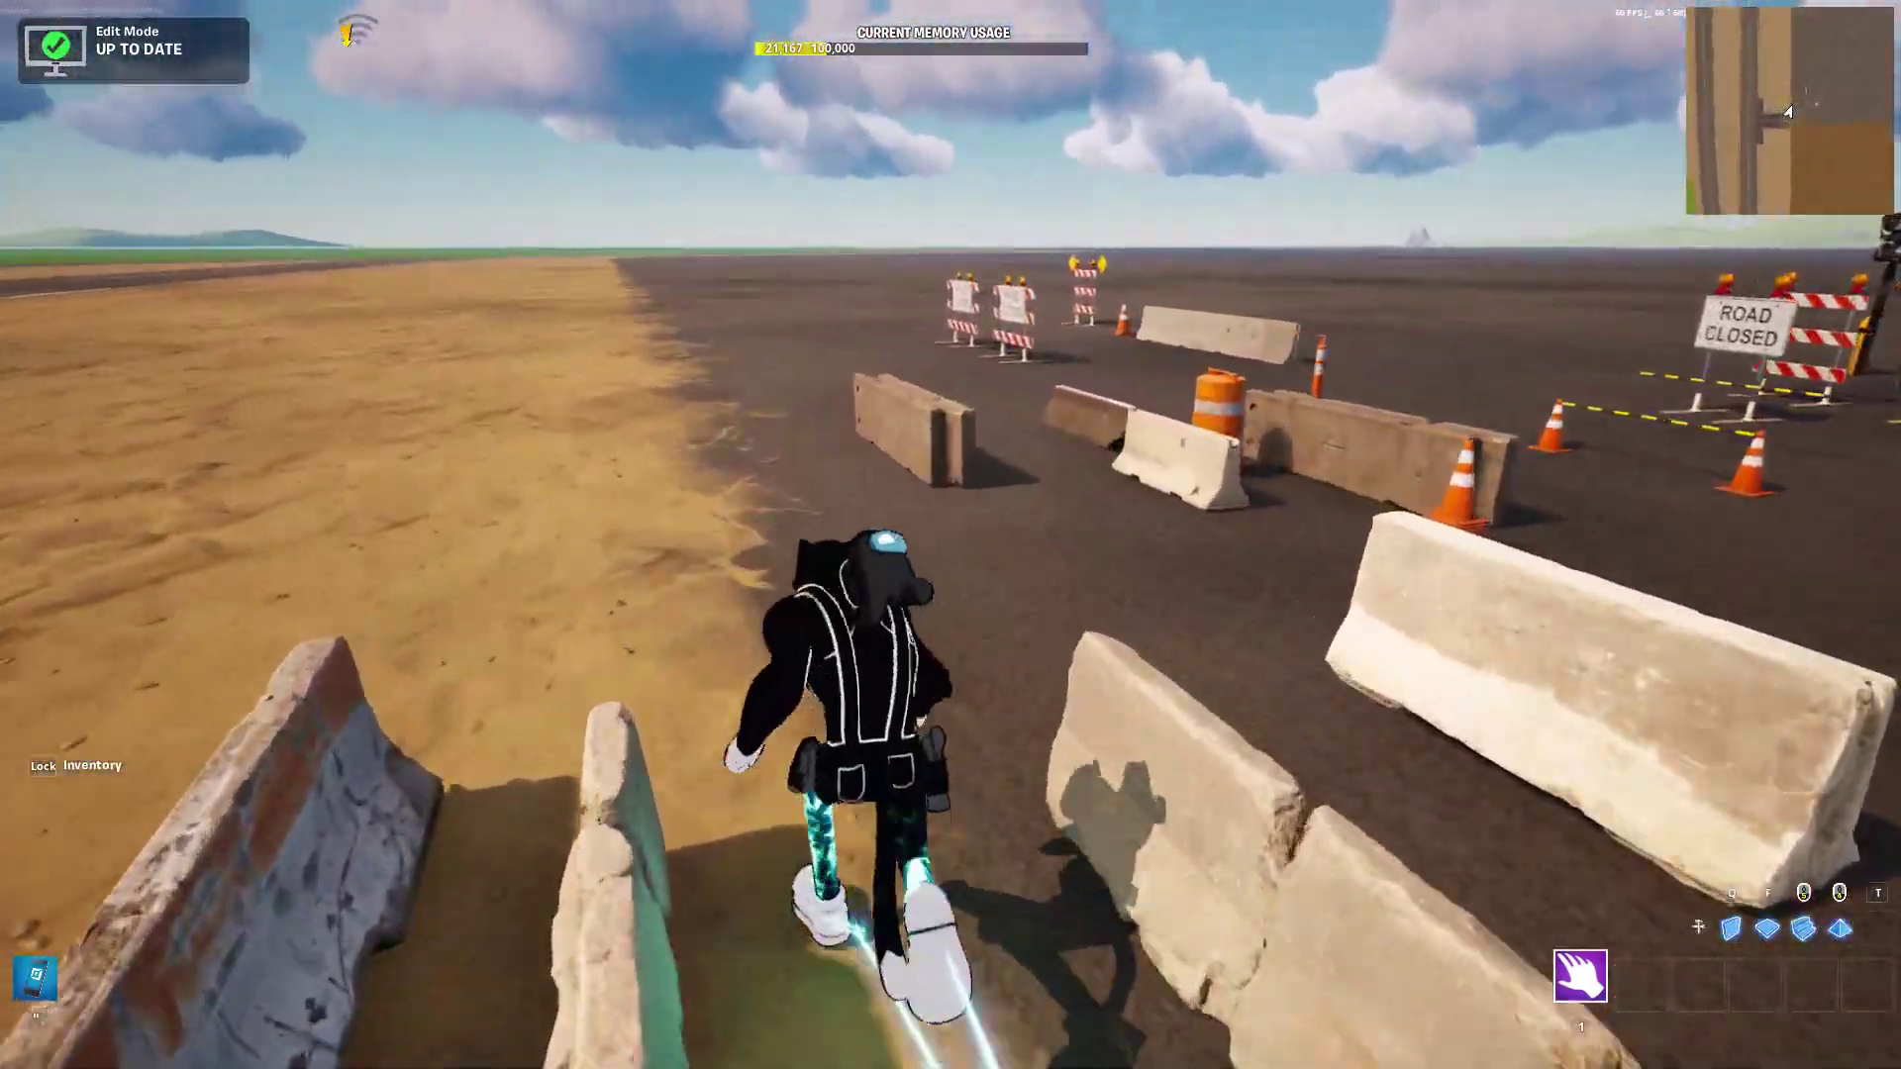
key(w)
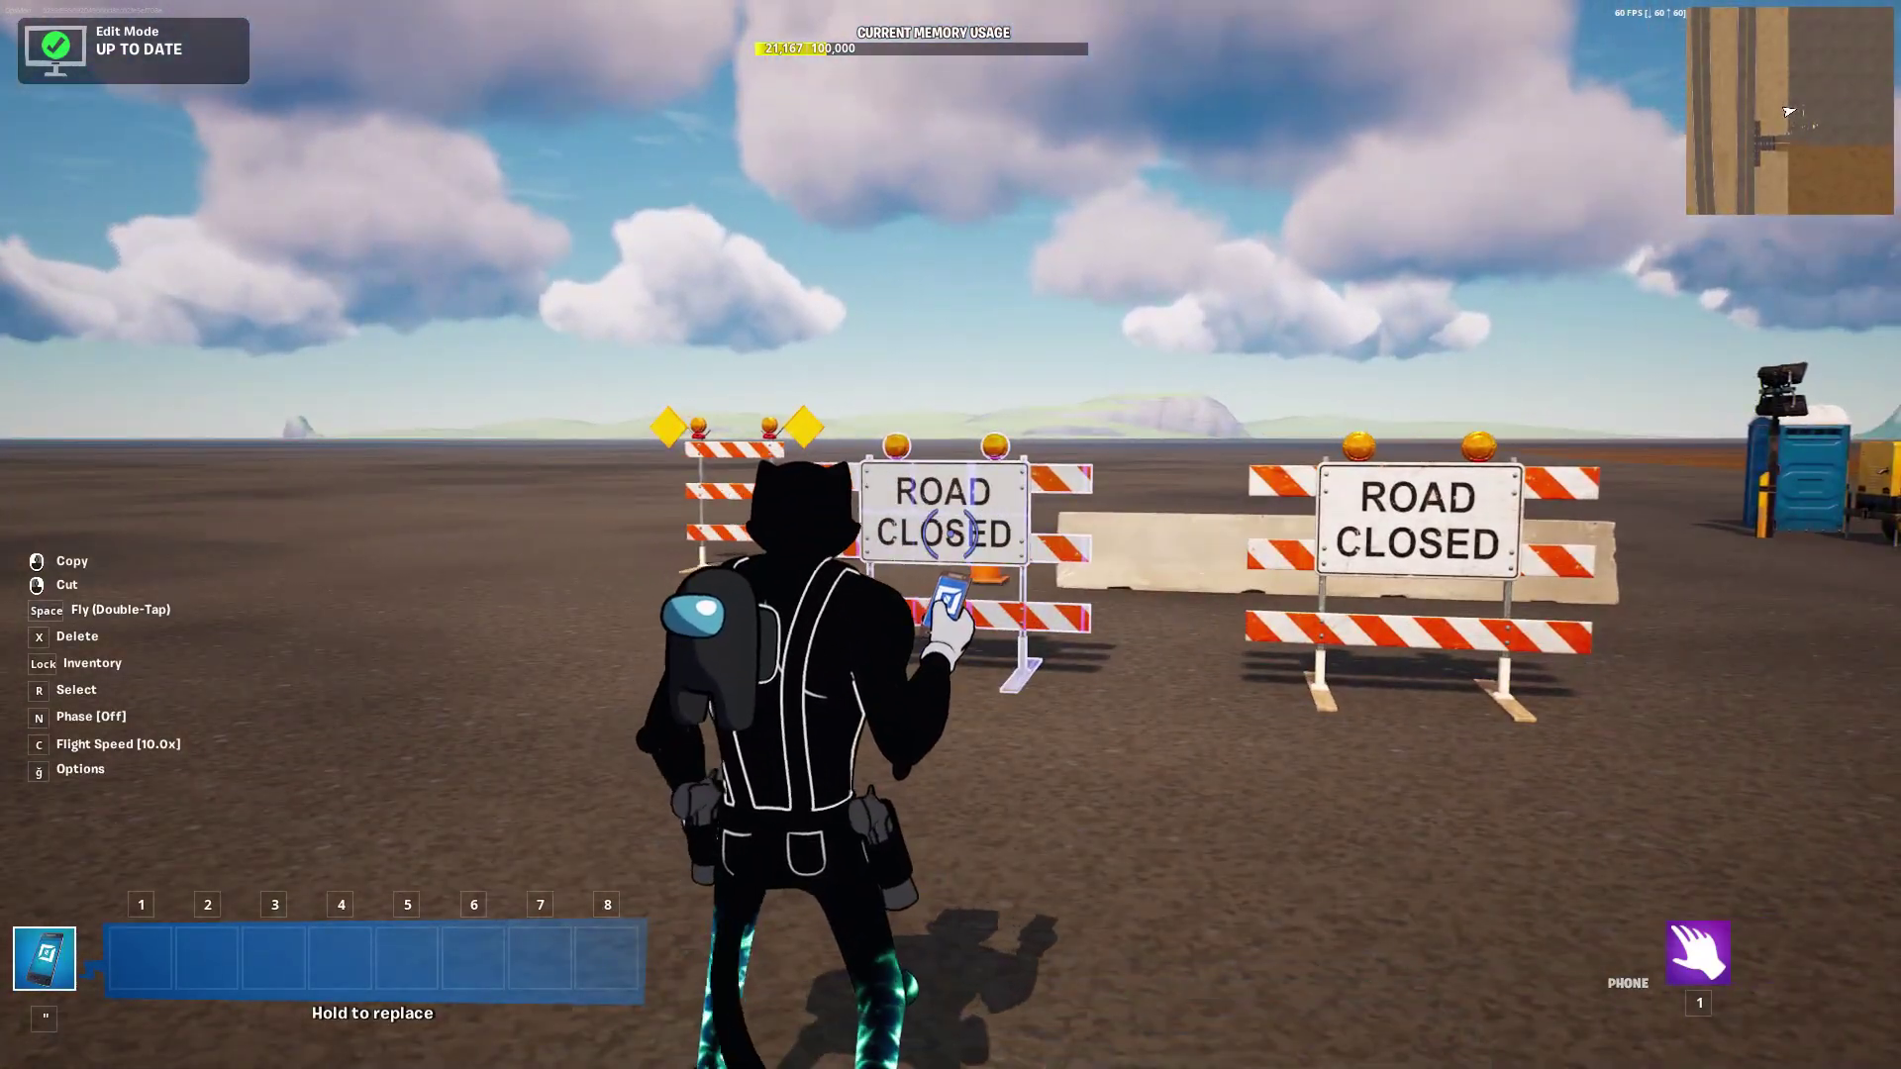
- Pick up the middle ROAD CLOSED barricade with the phone and make a copy of it
right_click(949, 535)
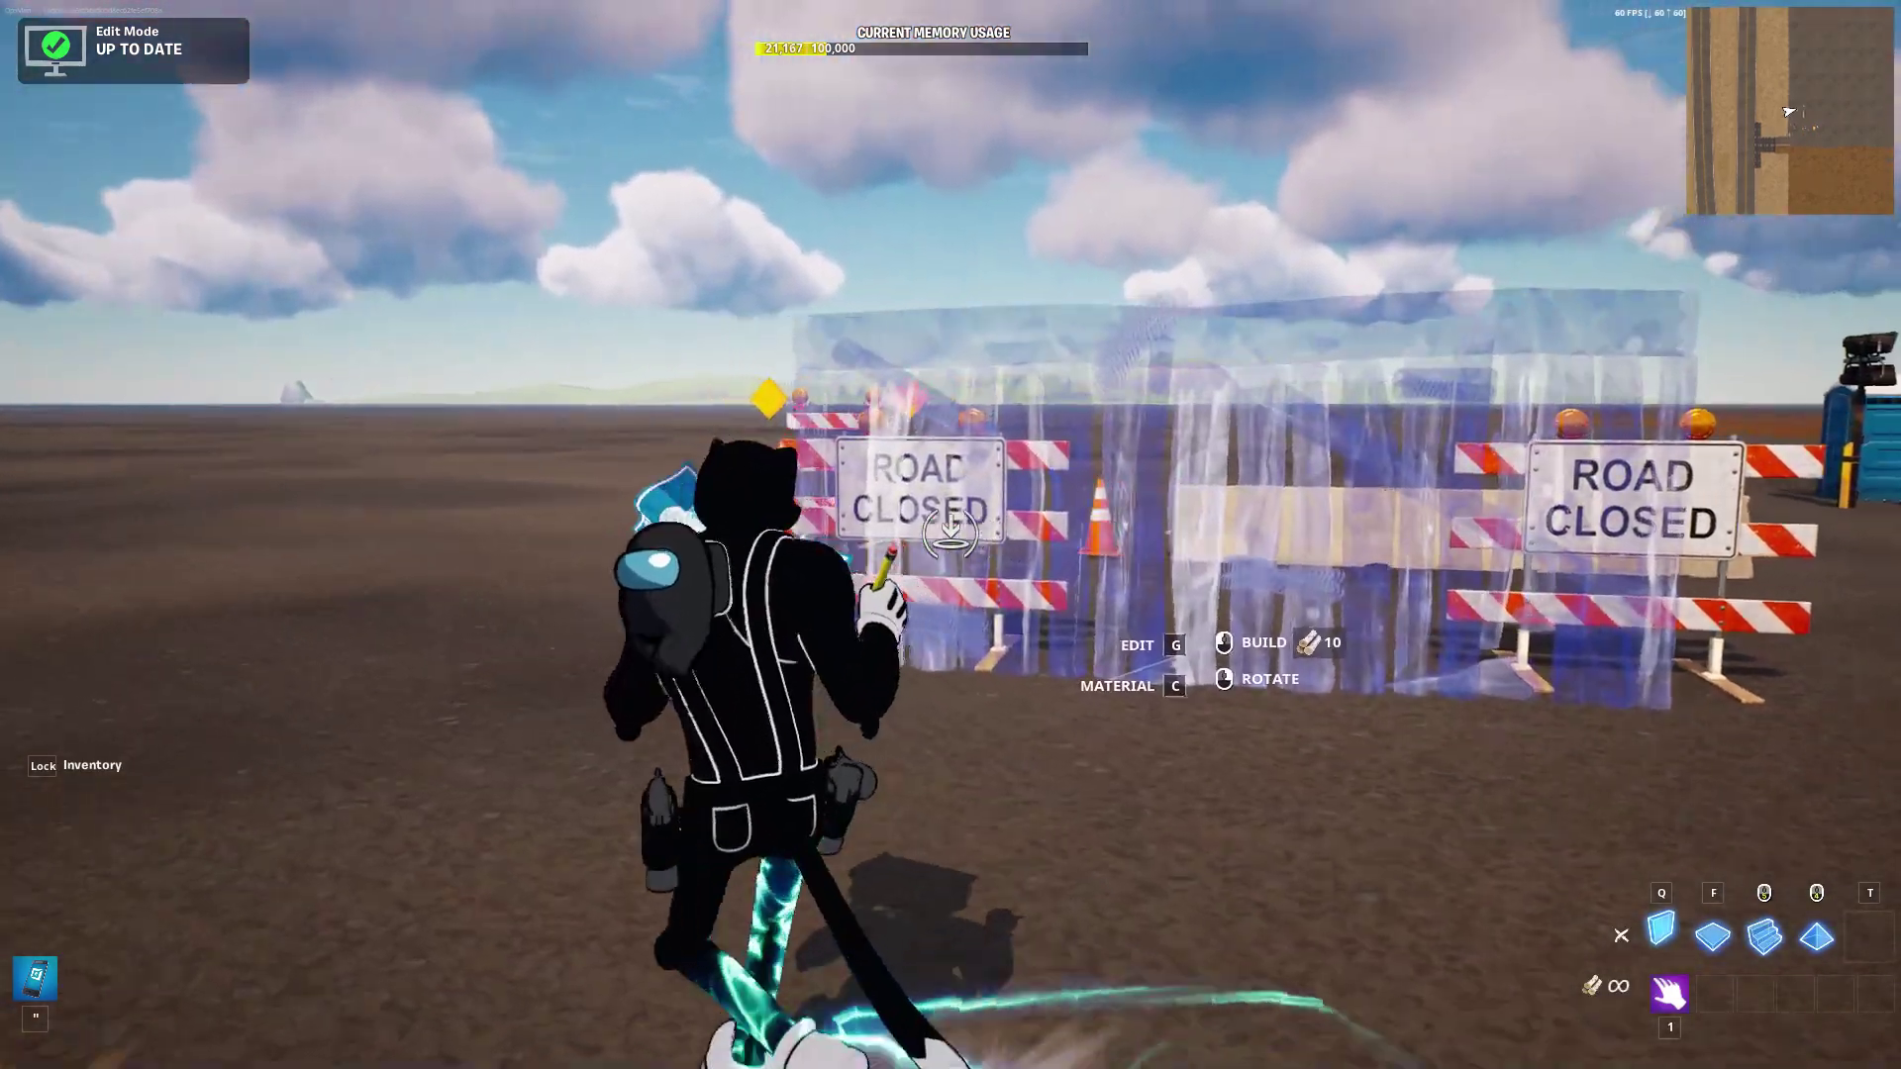
click(951, 534)
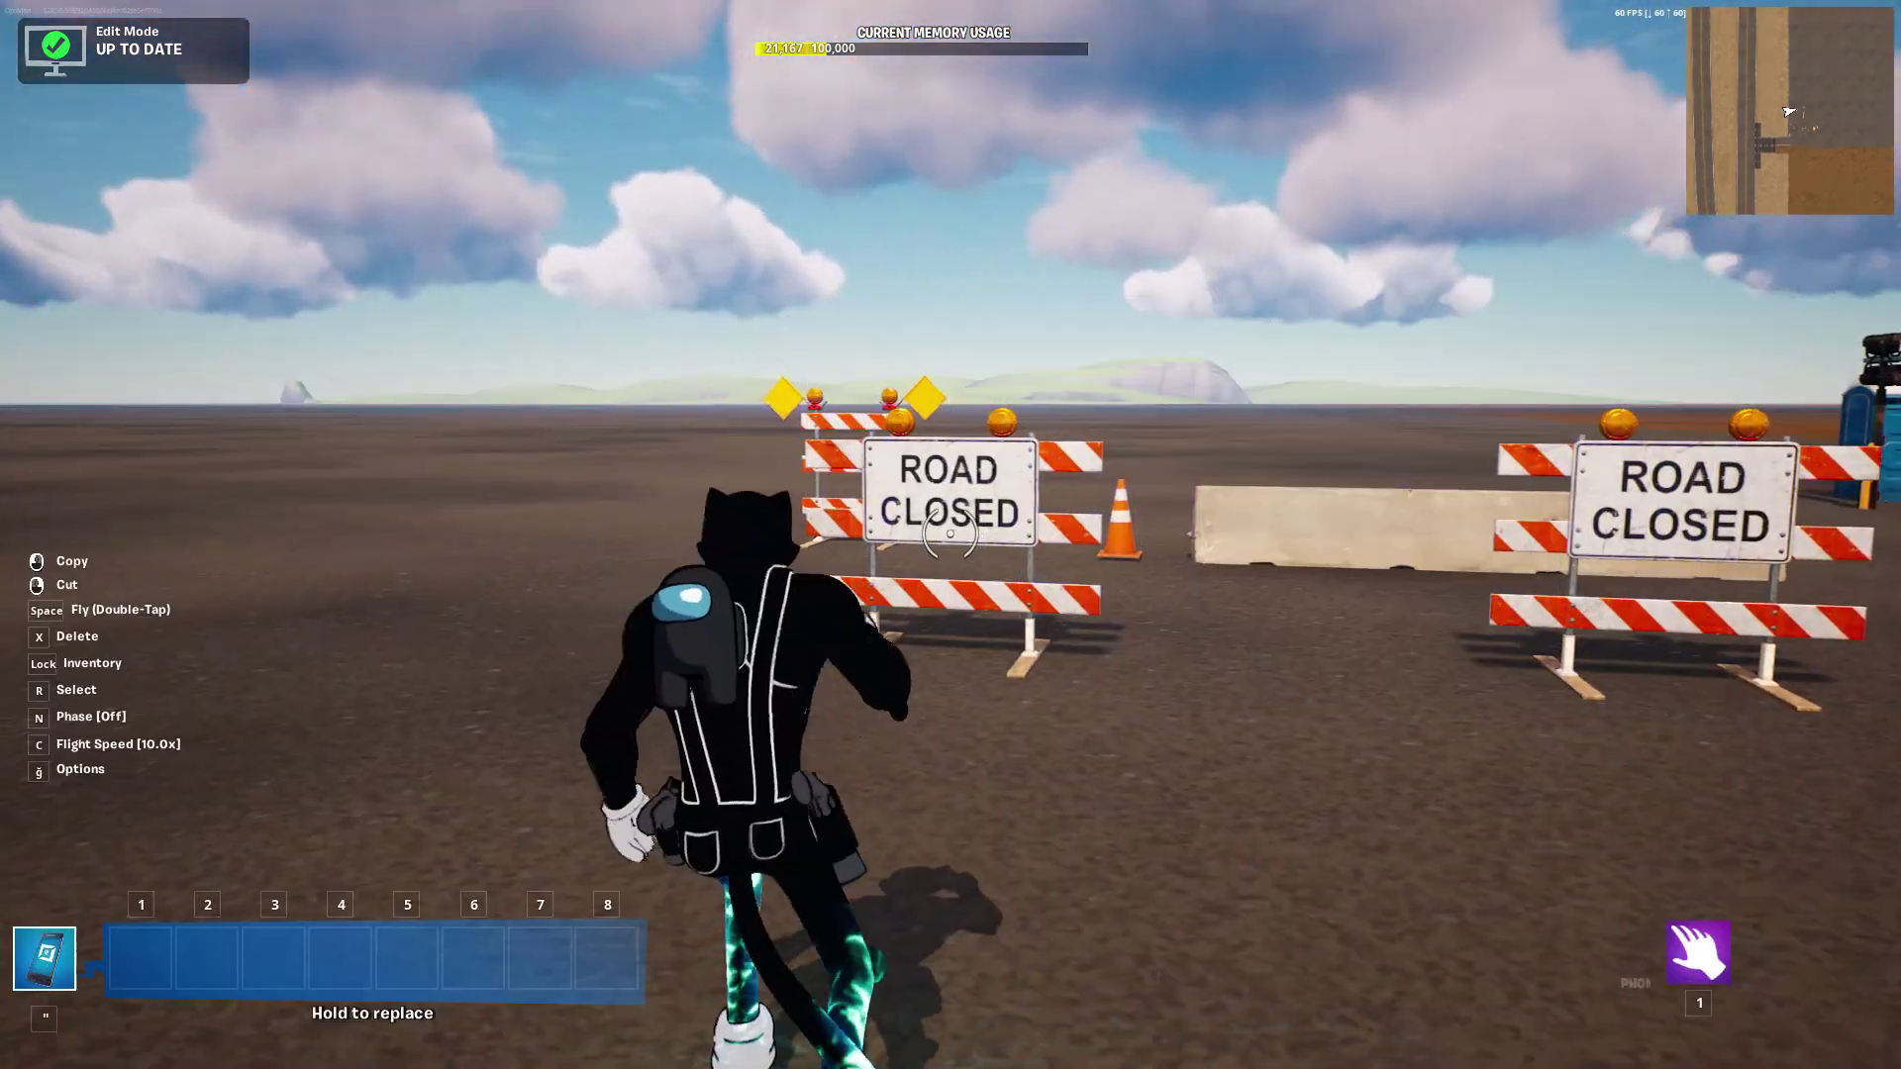
click(950, 534)
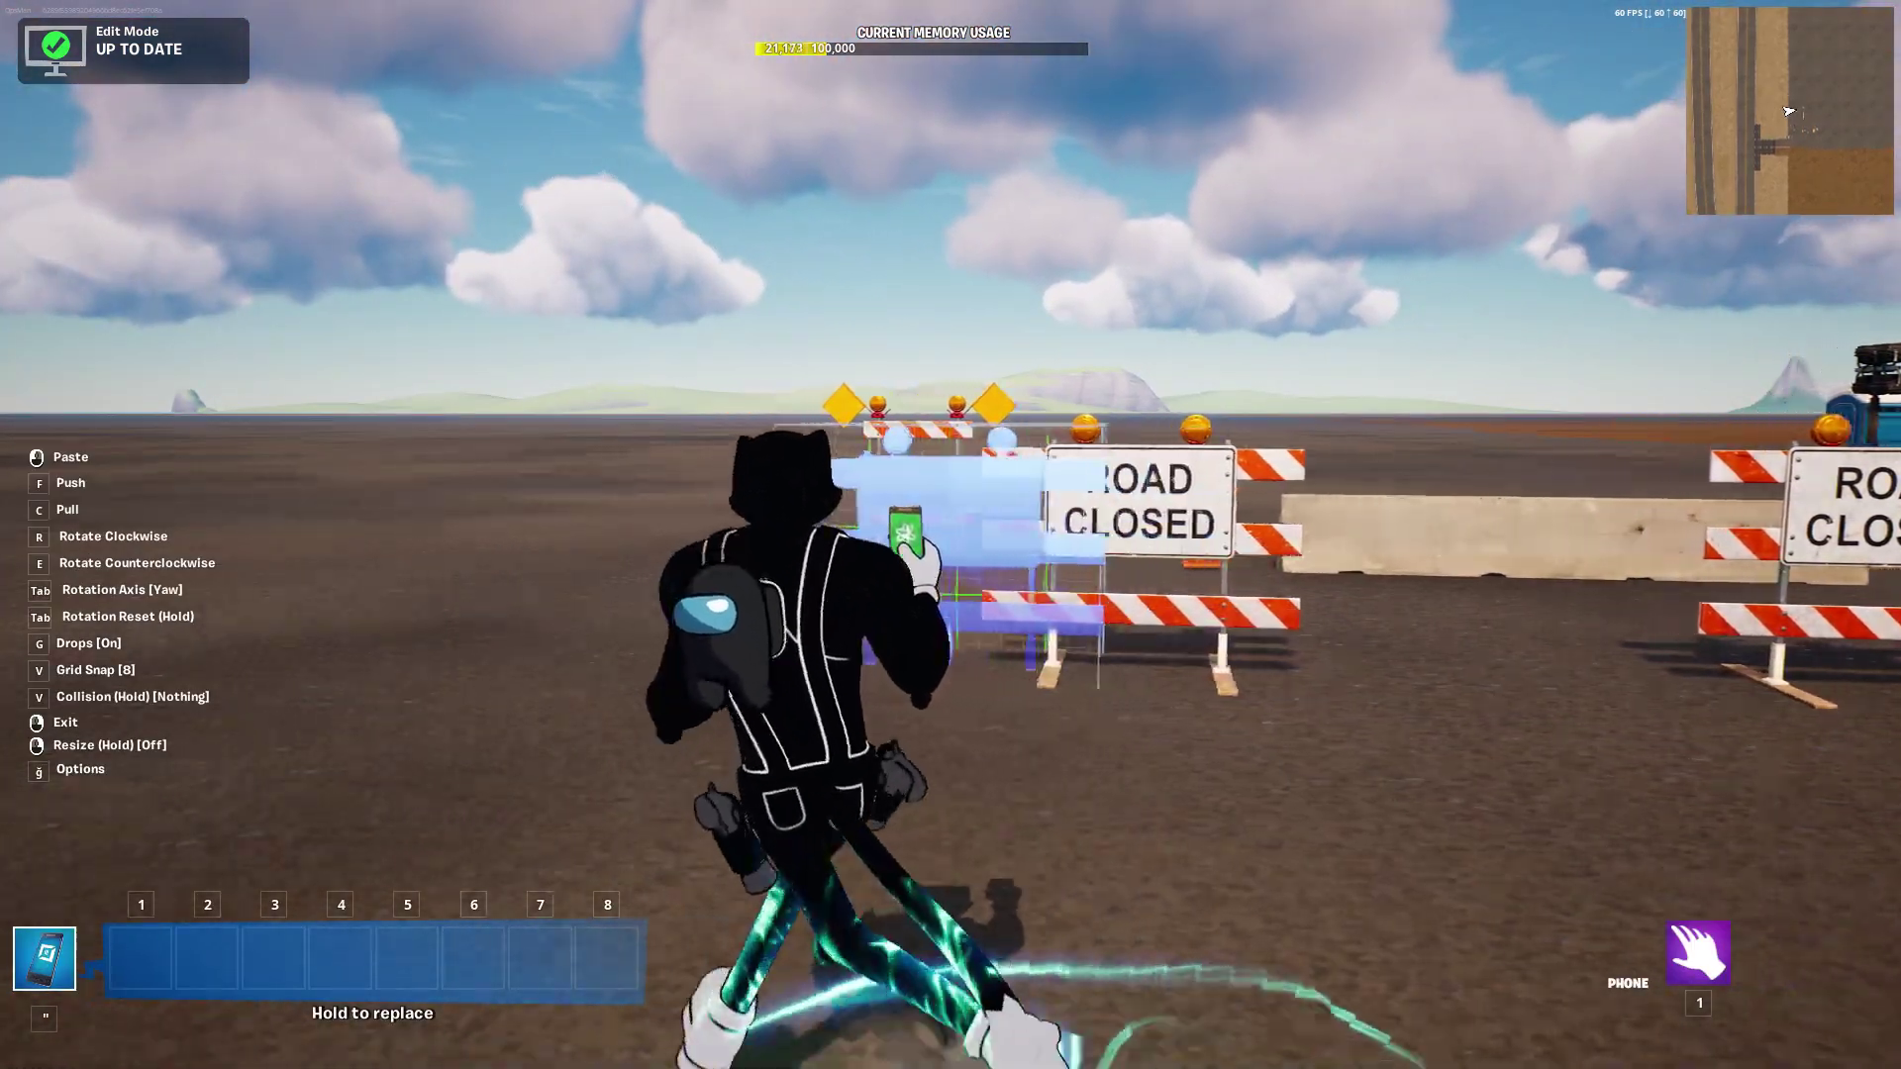
click(950, 534)
click(950, 535)
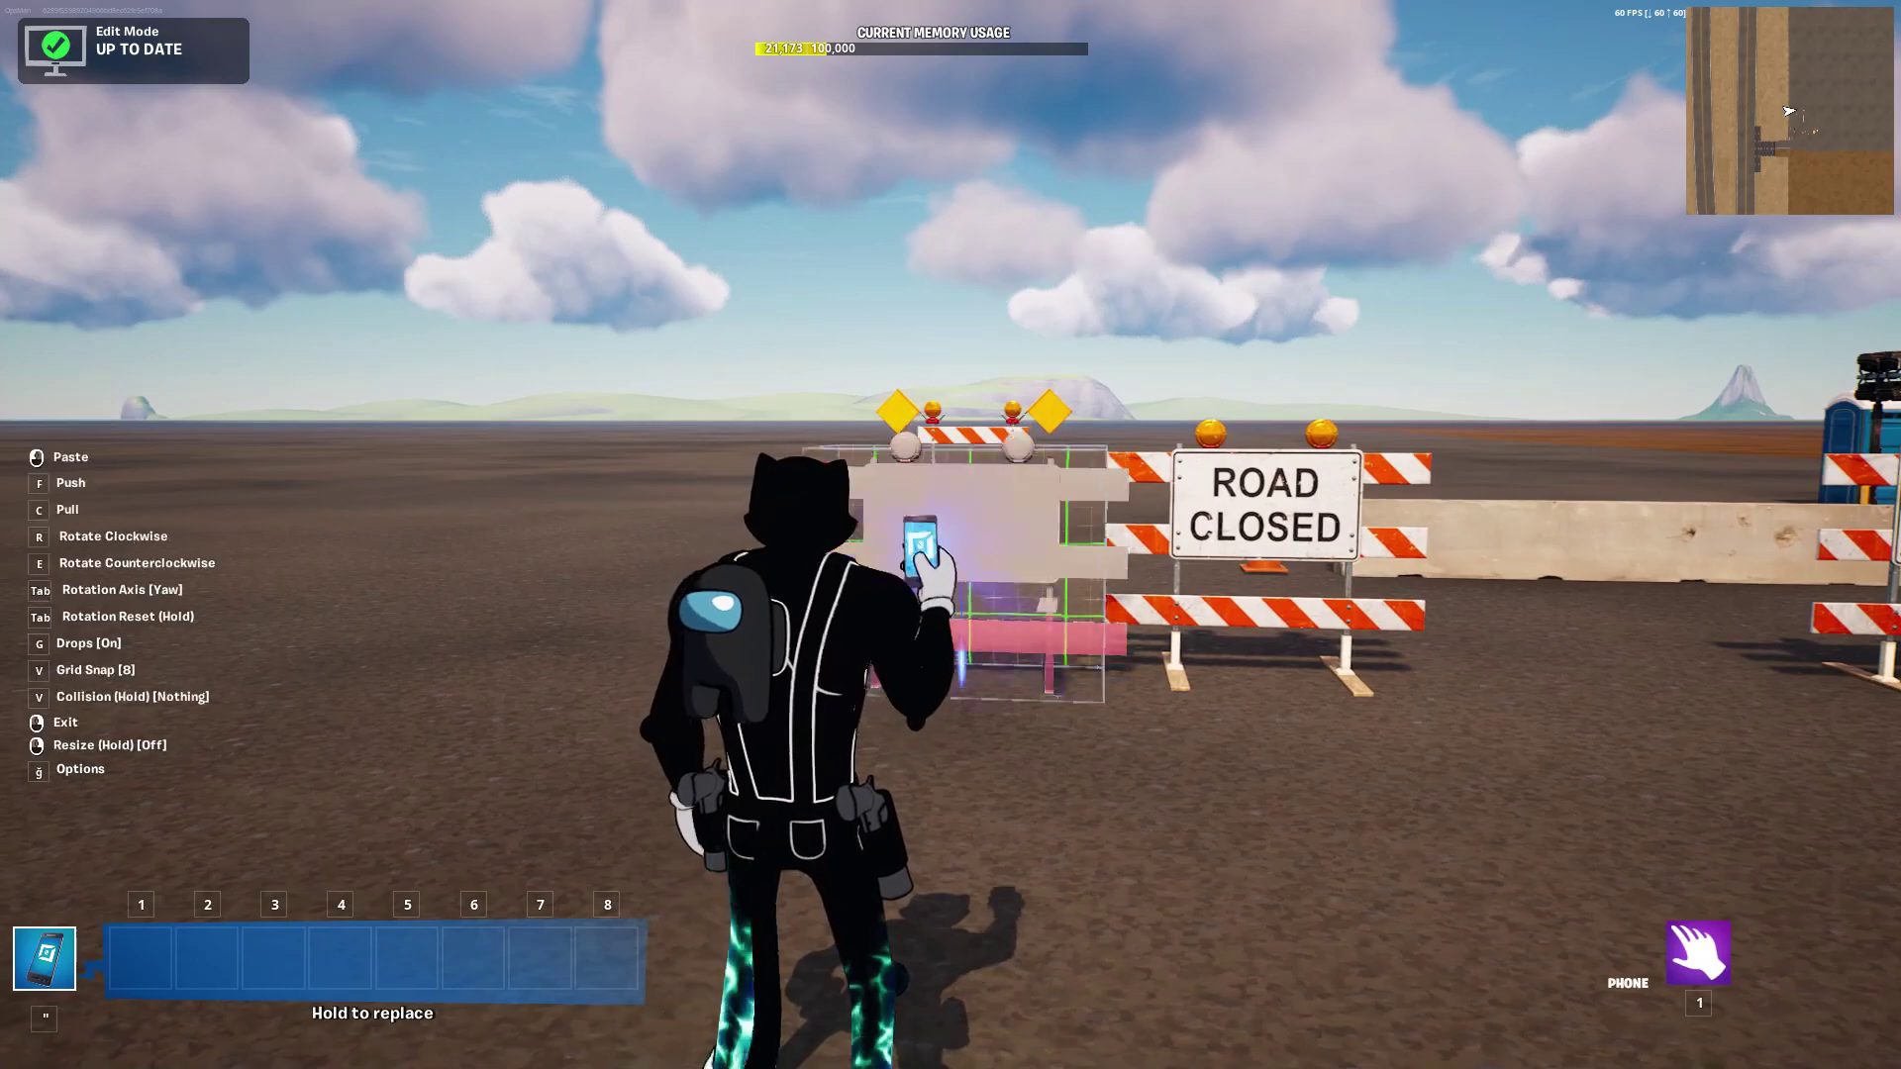
- Enlarge the held copy with R, push it back with F, and place it
right_click(950, 535)
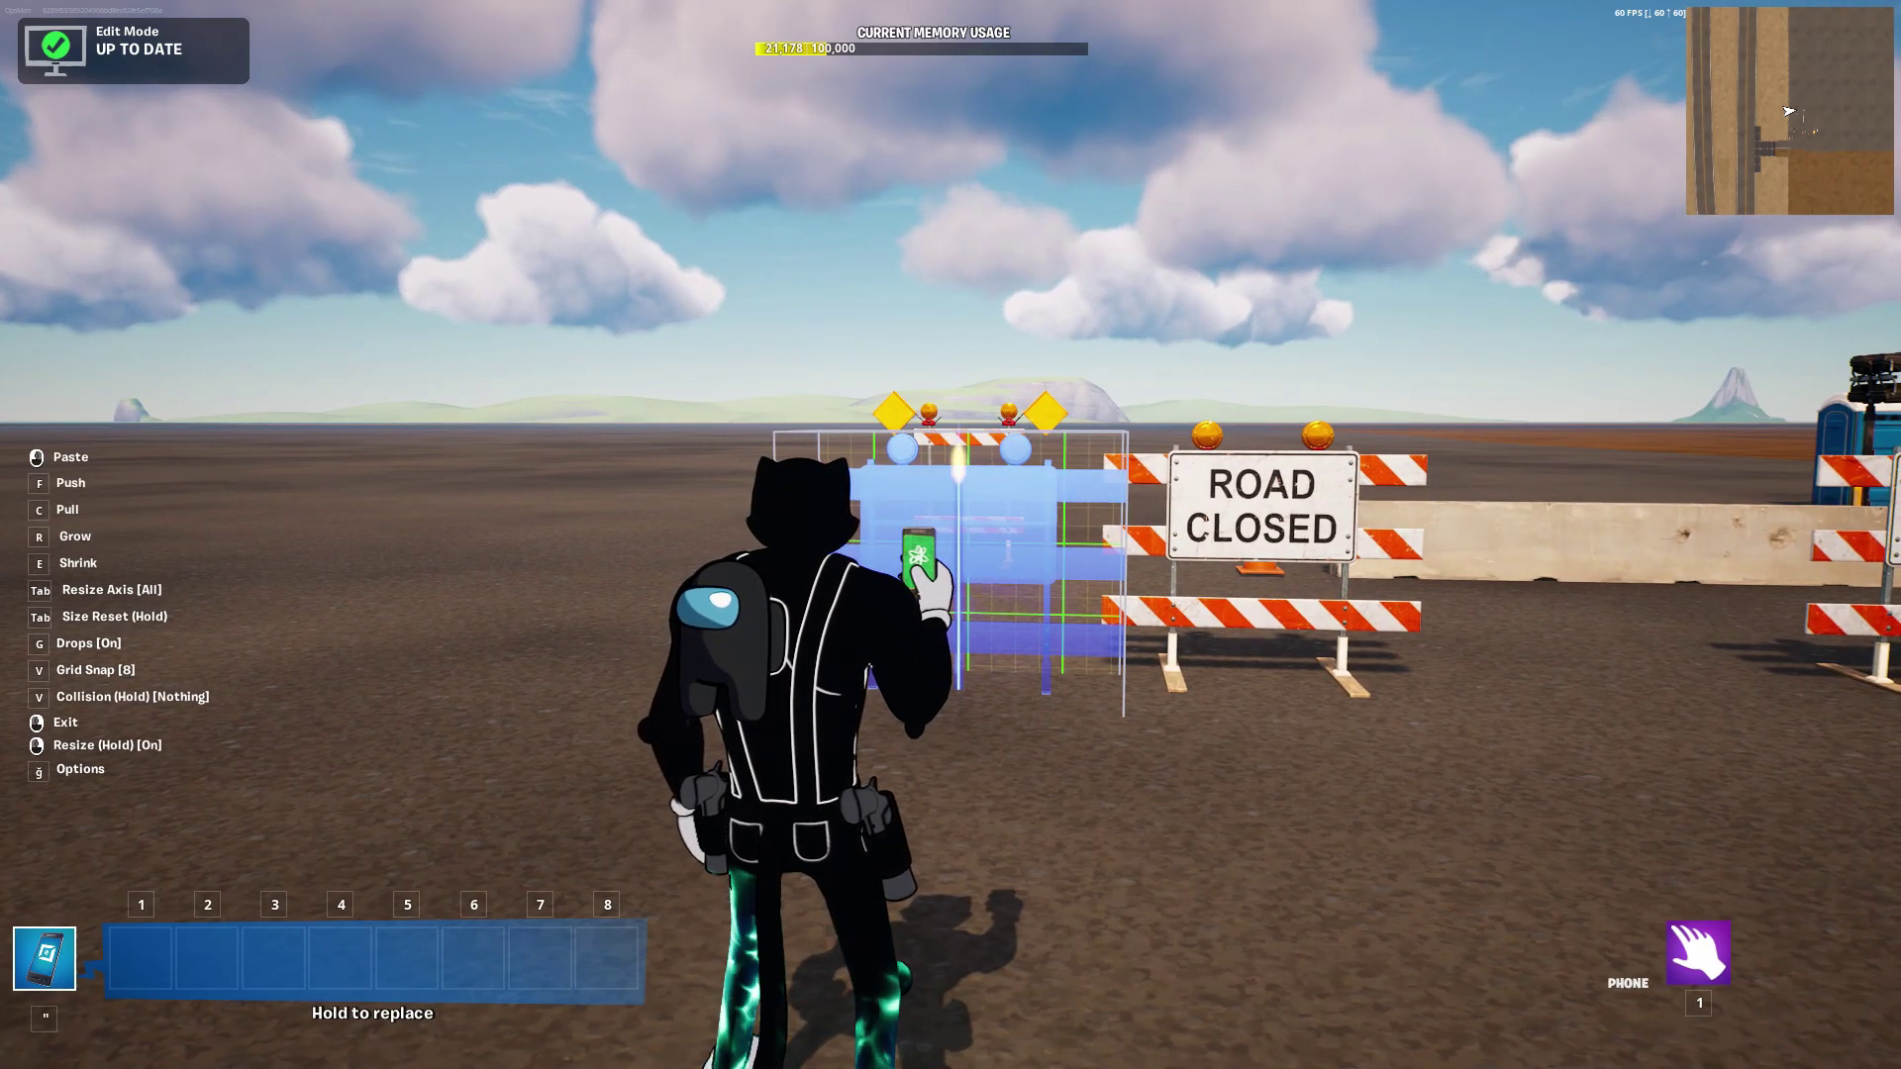
key(r)
key(r)
key(r)
key(r)
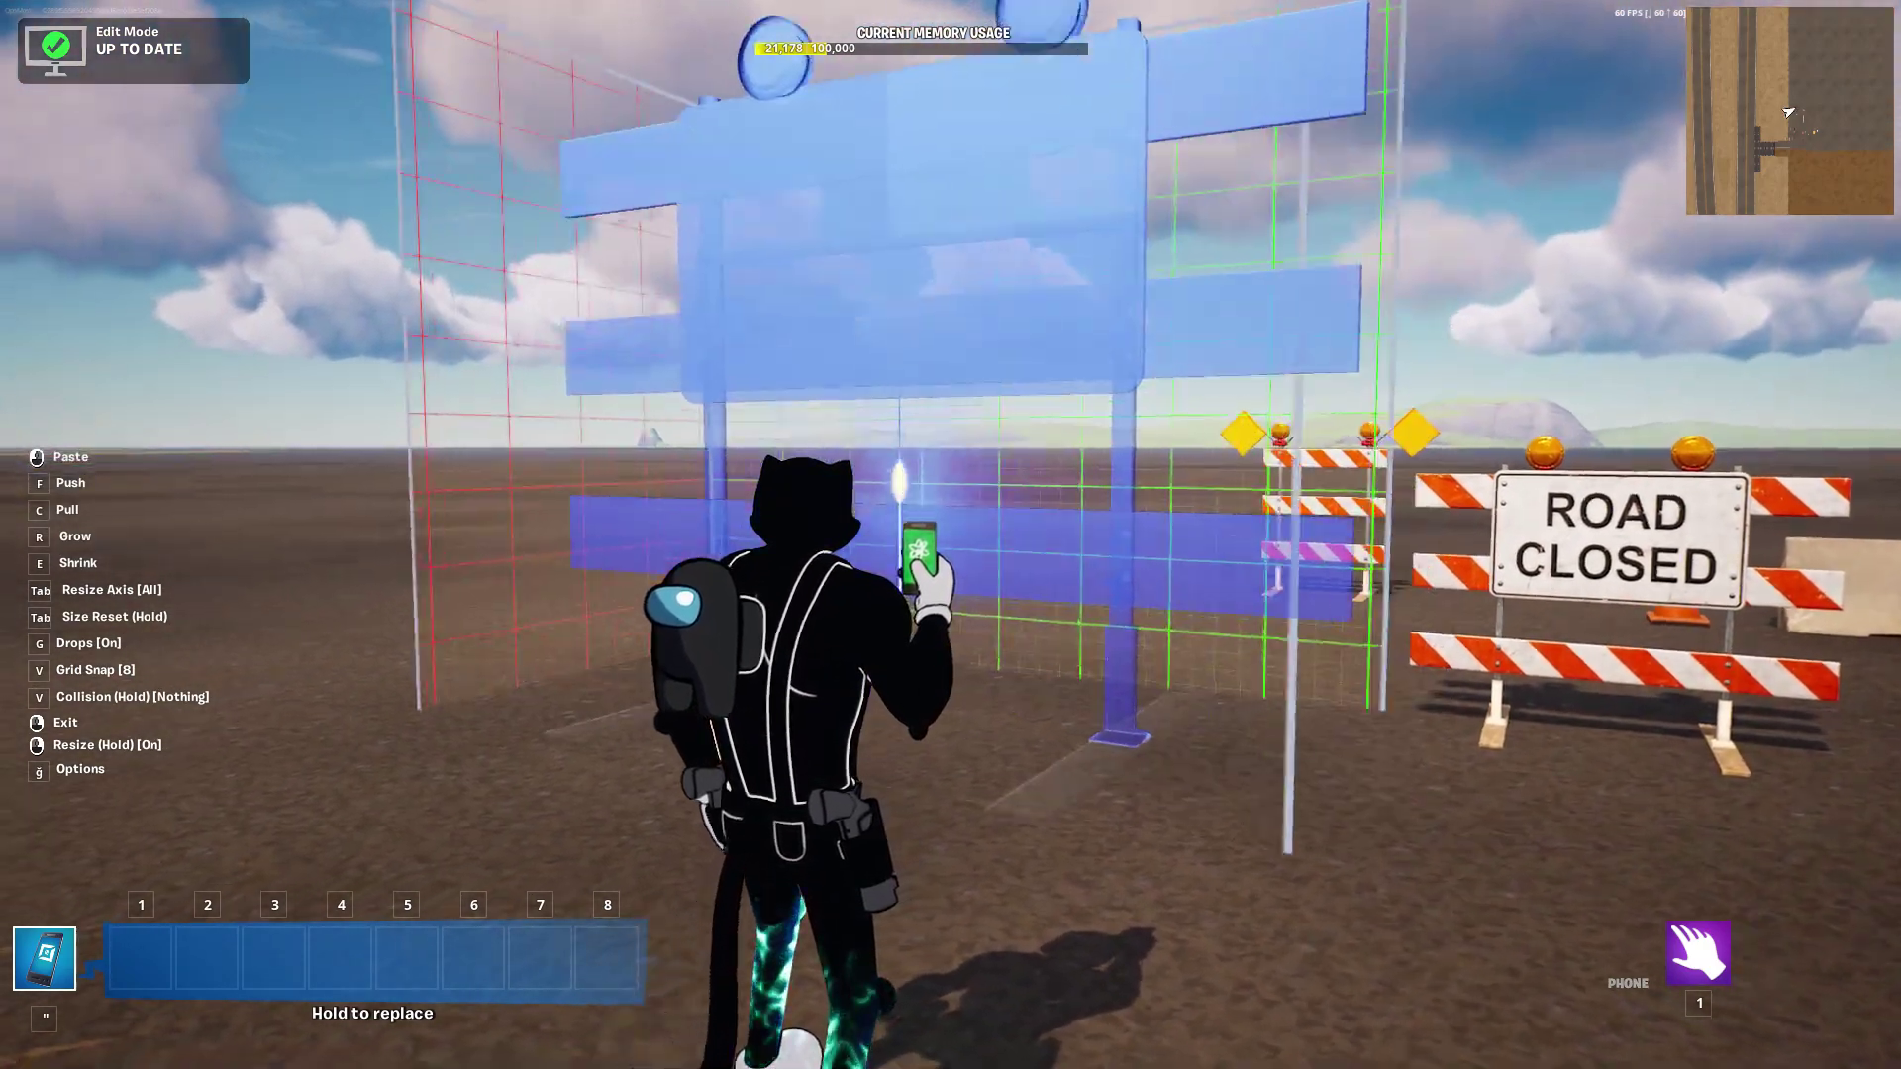
key(f)
click(950, 535)
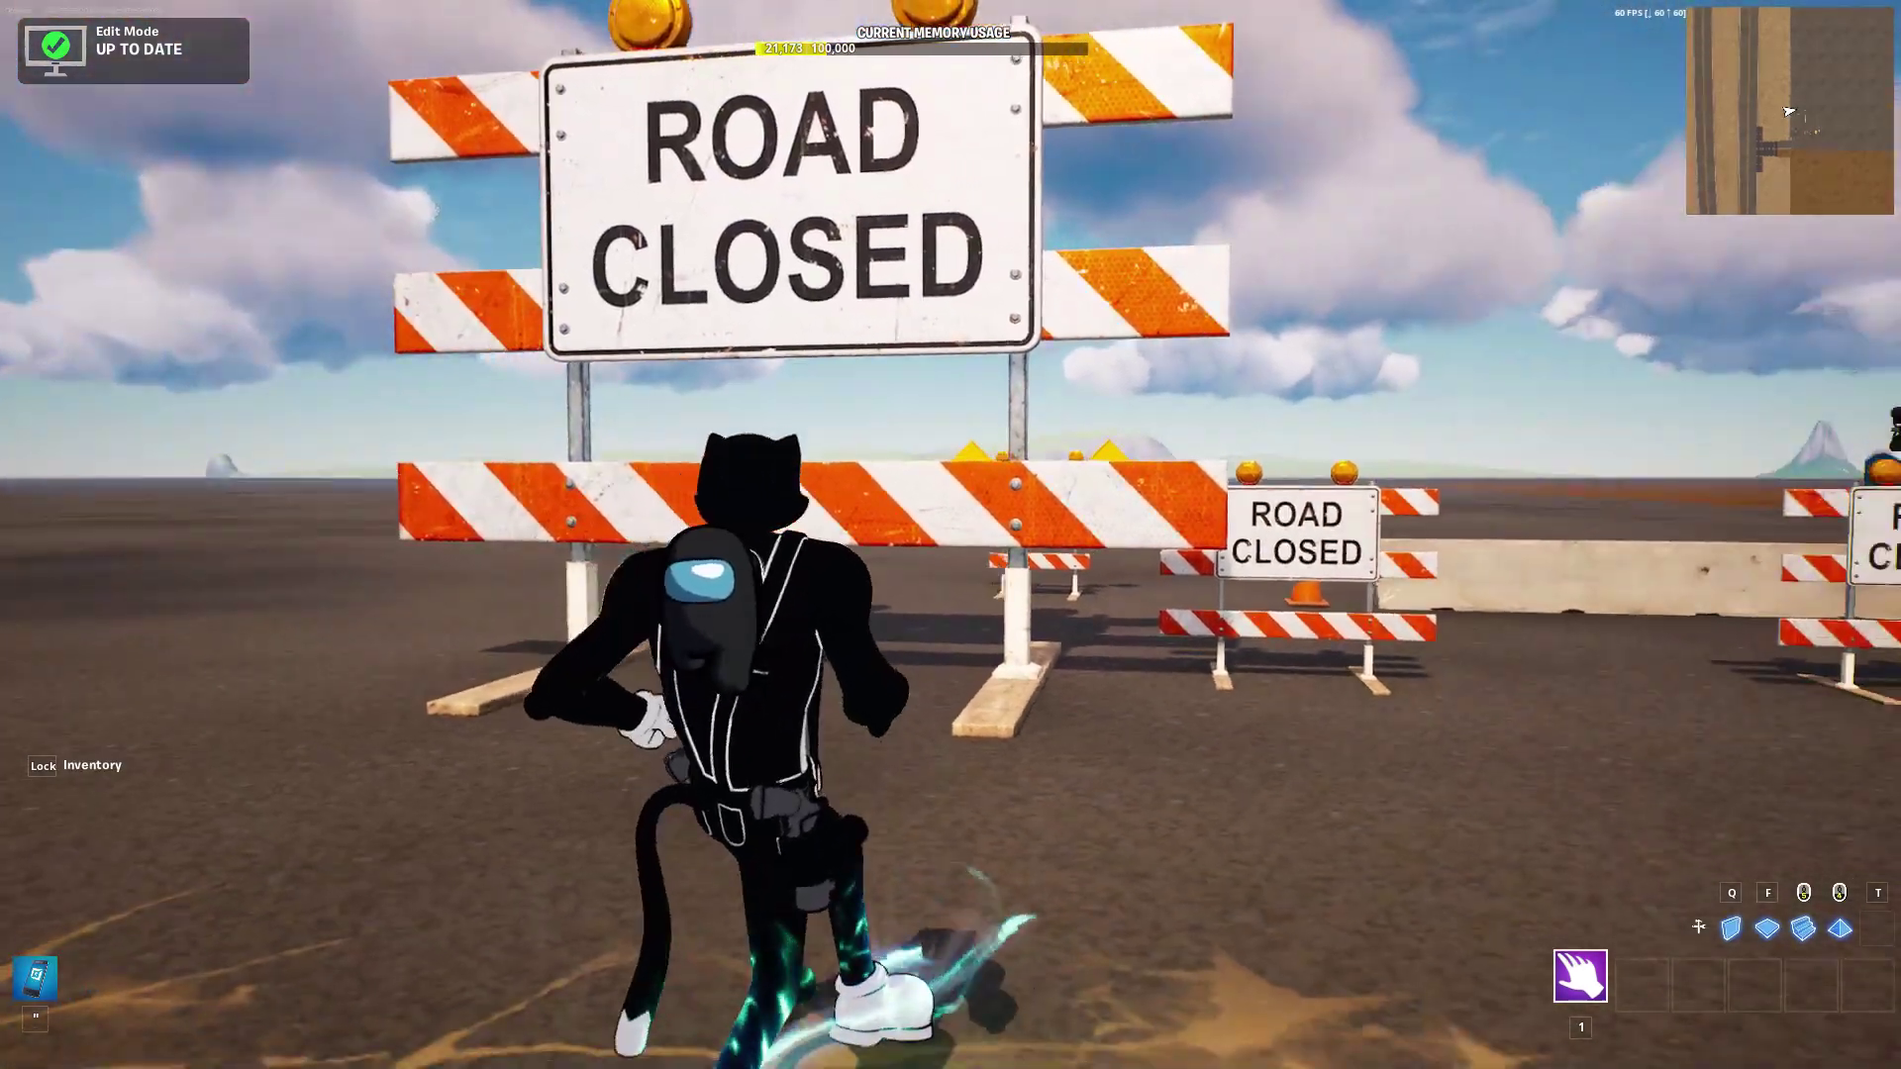
- Walk to the giant barricade and pick it up again with the phone tool
key(w)
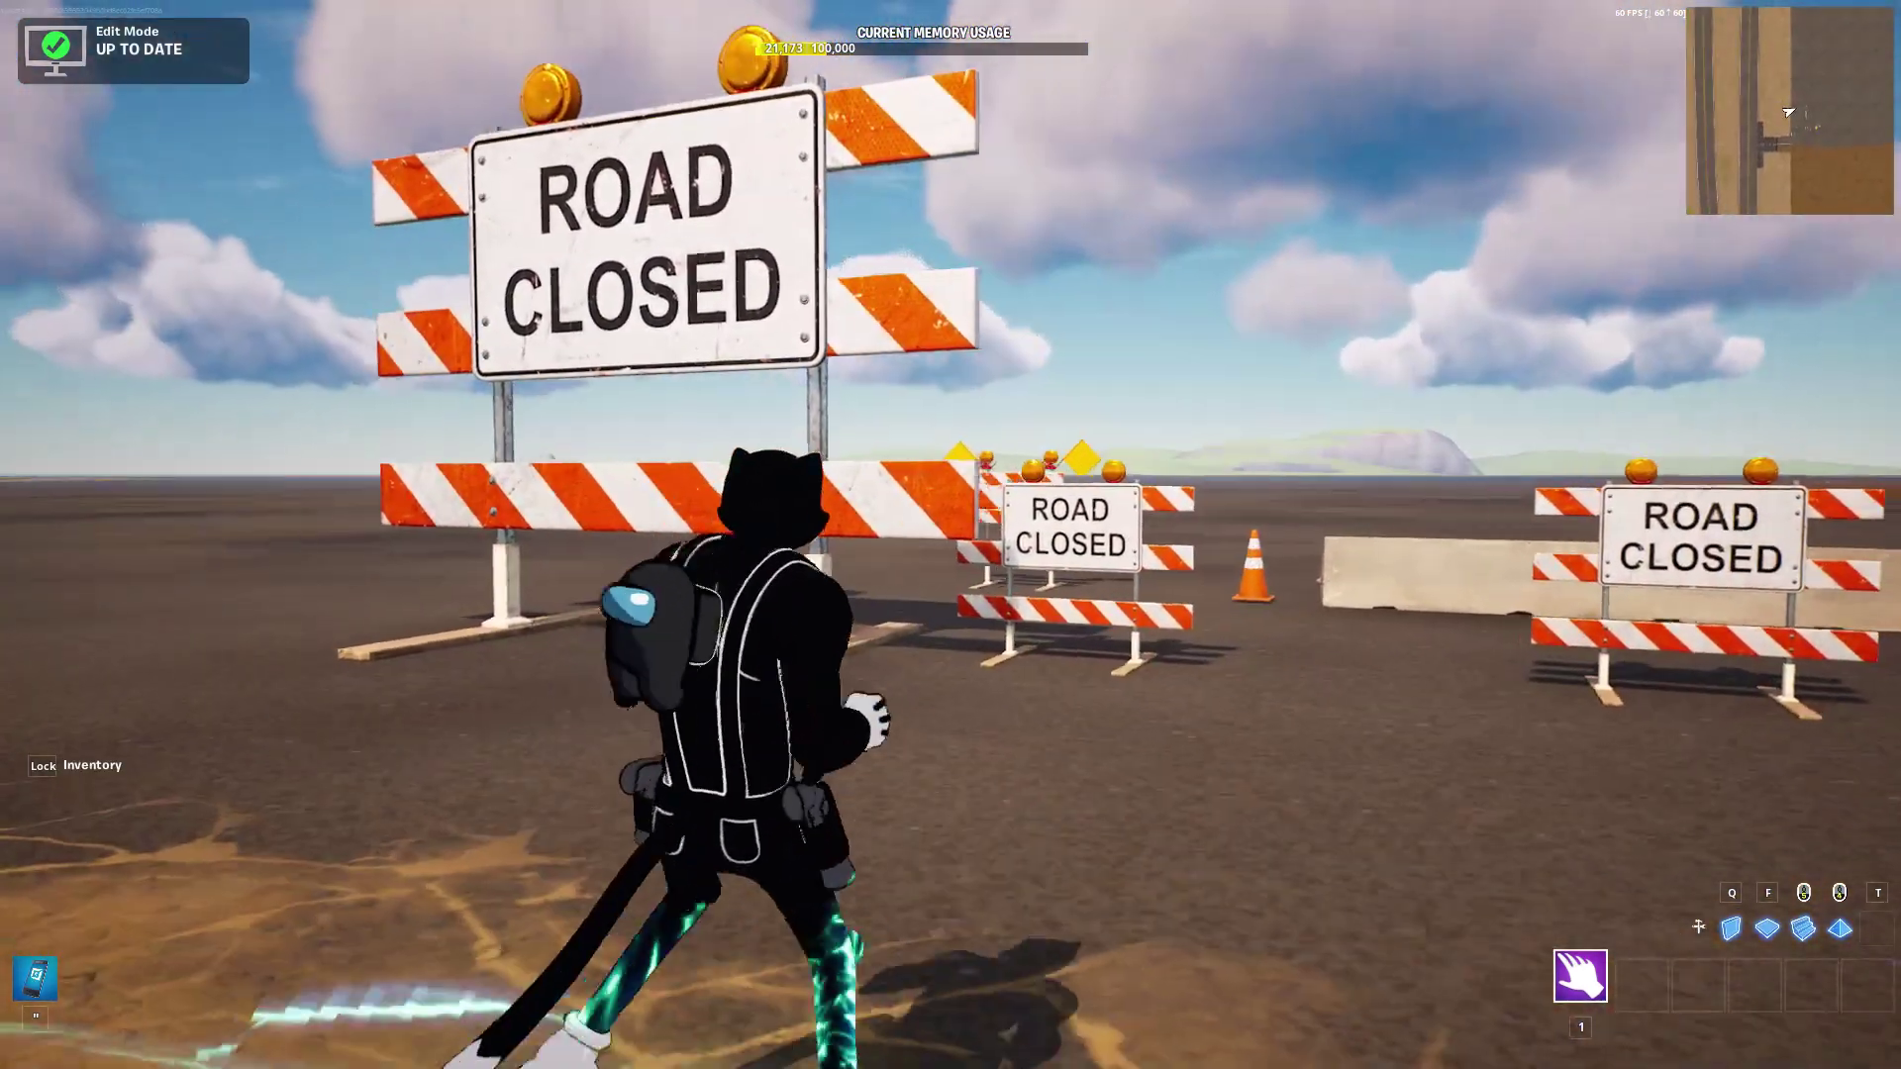
key(apostrophe)
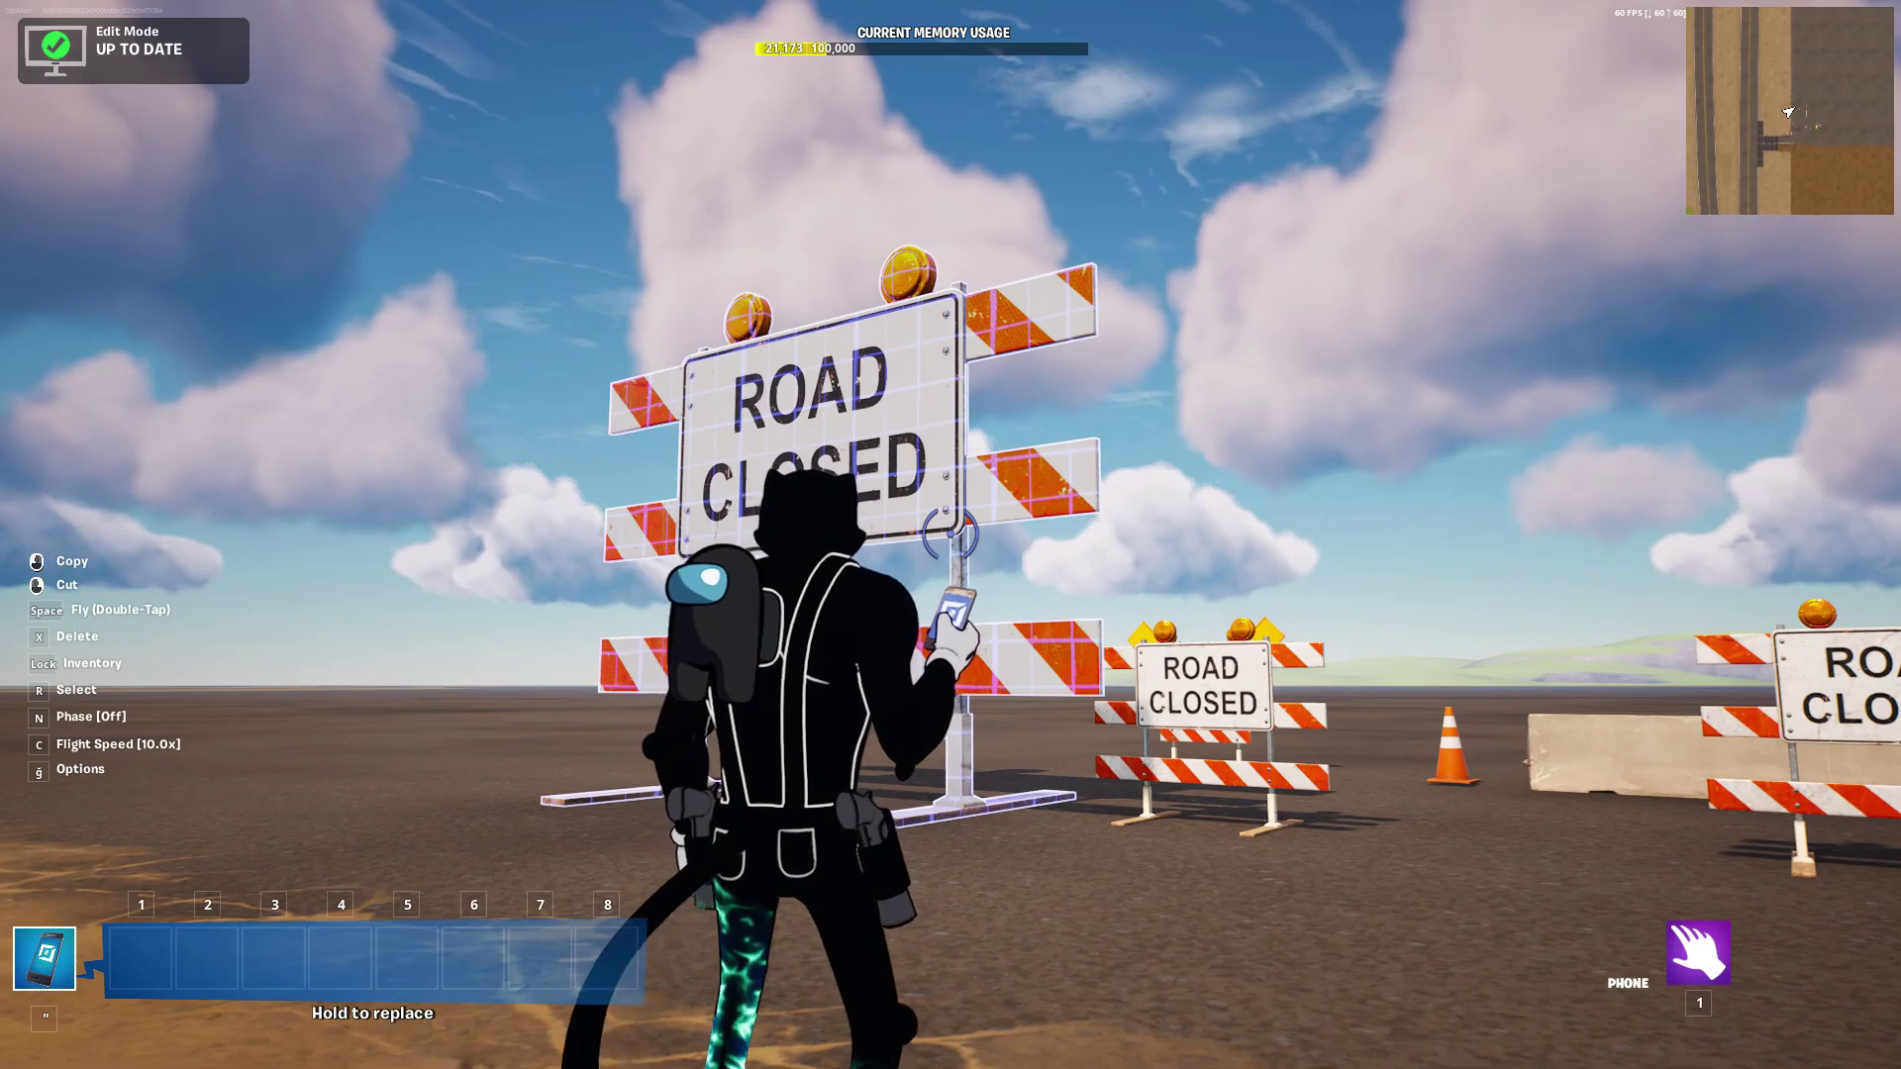
right_click(951, 534)
key(s)
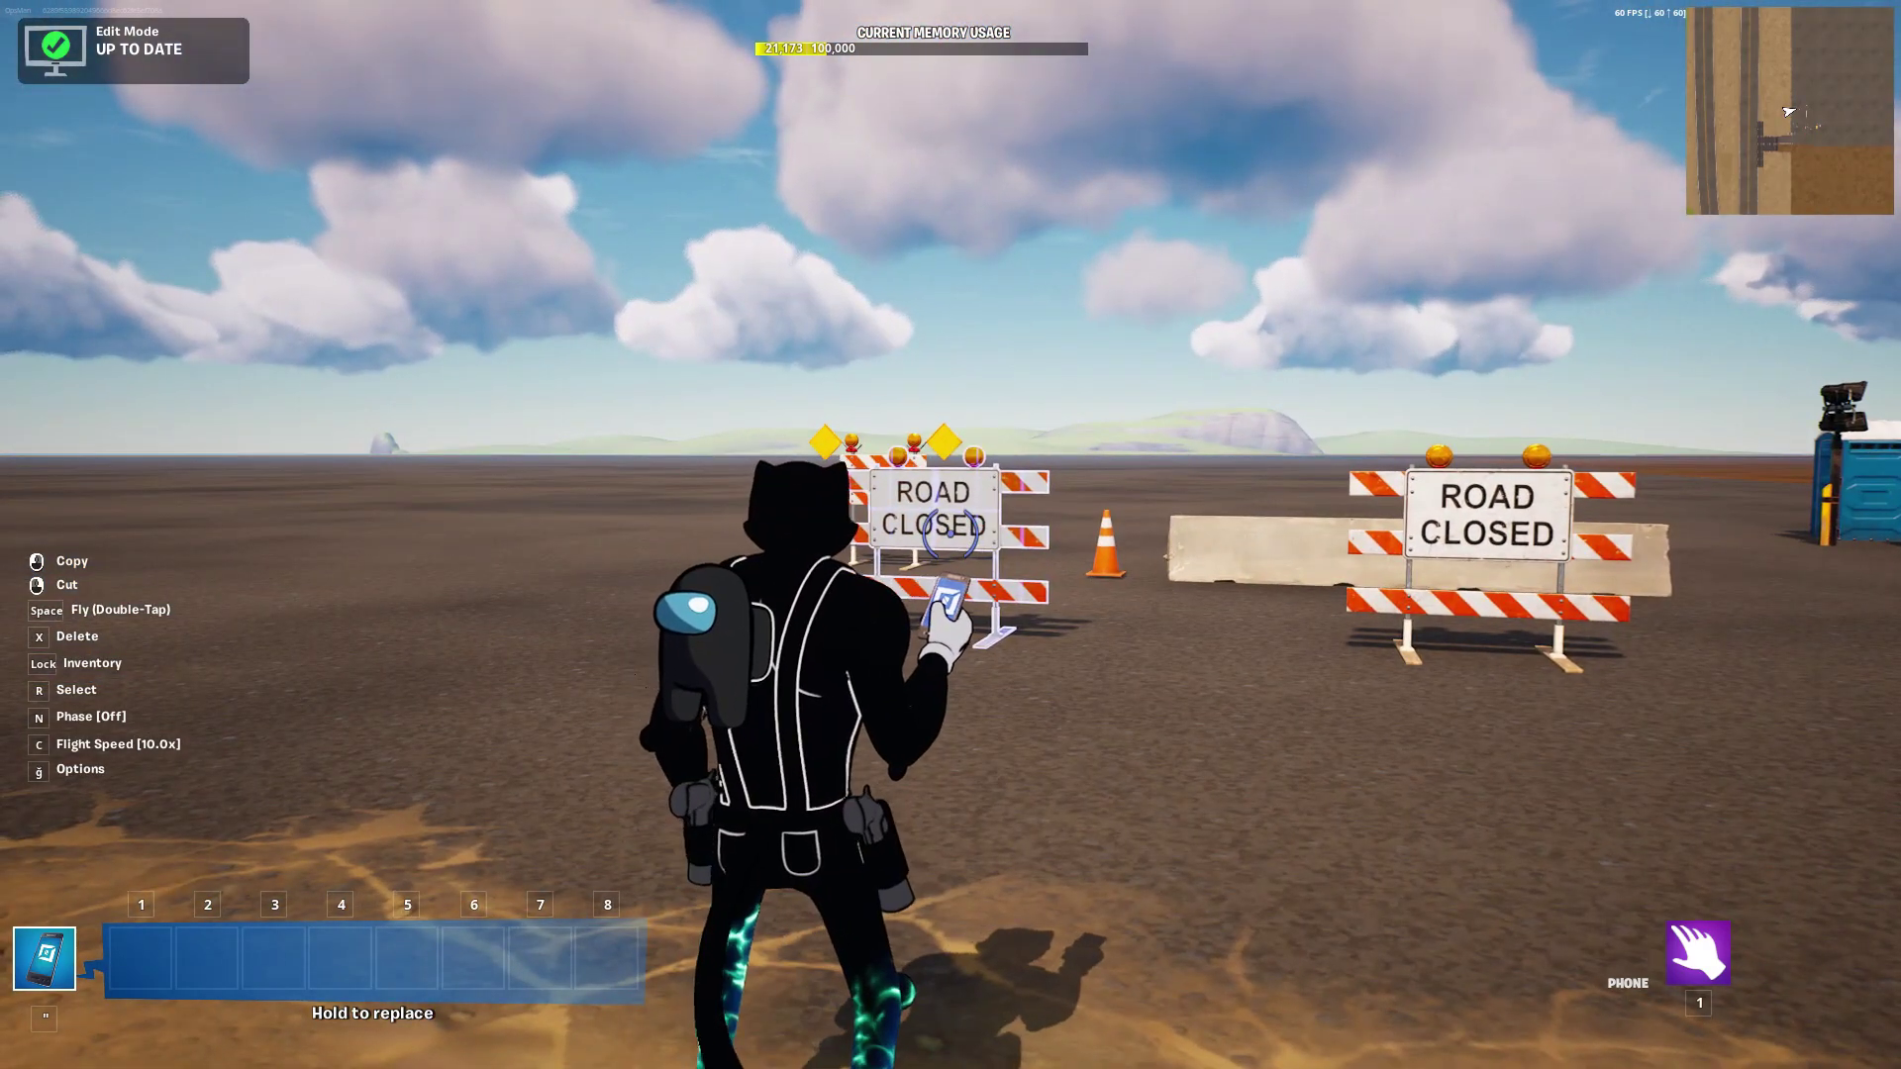
key(w)
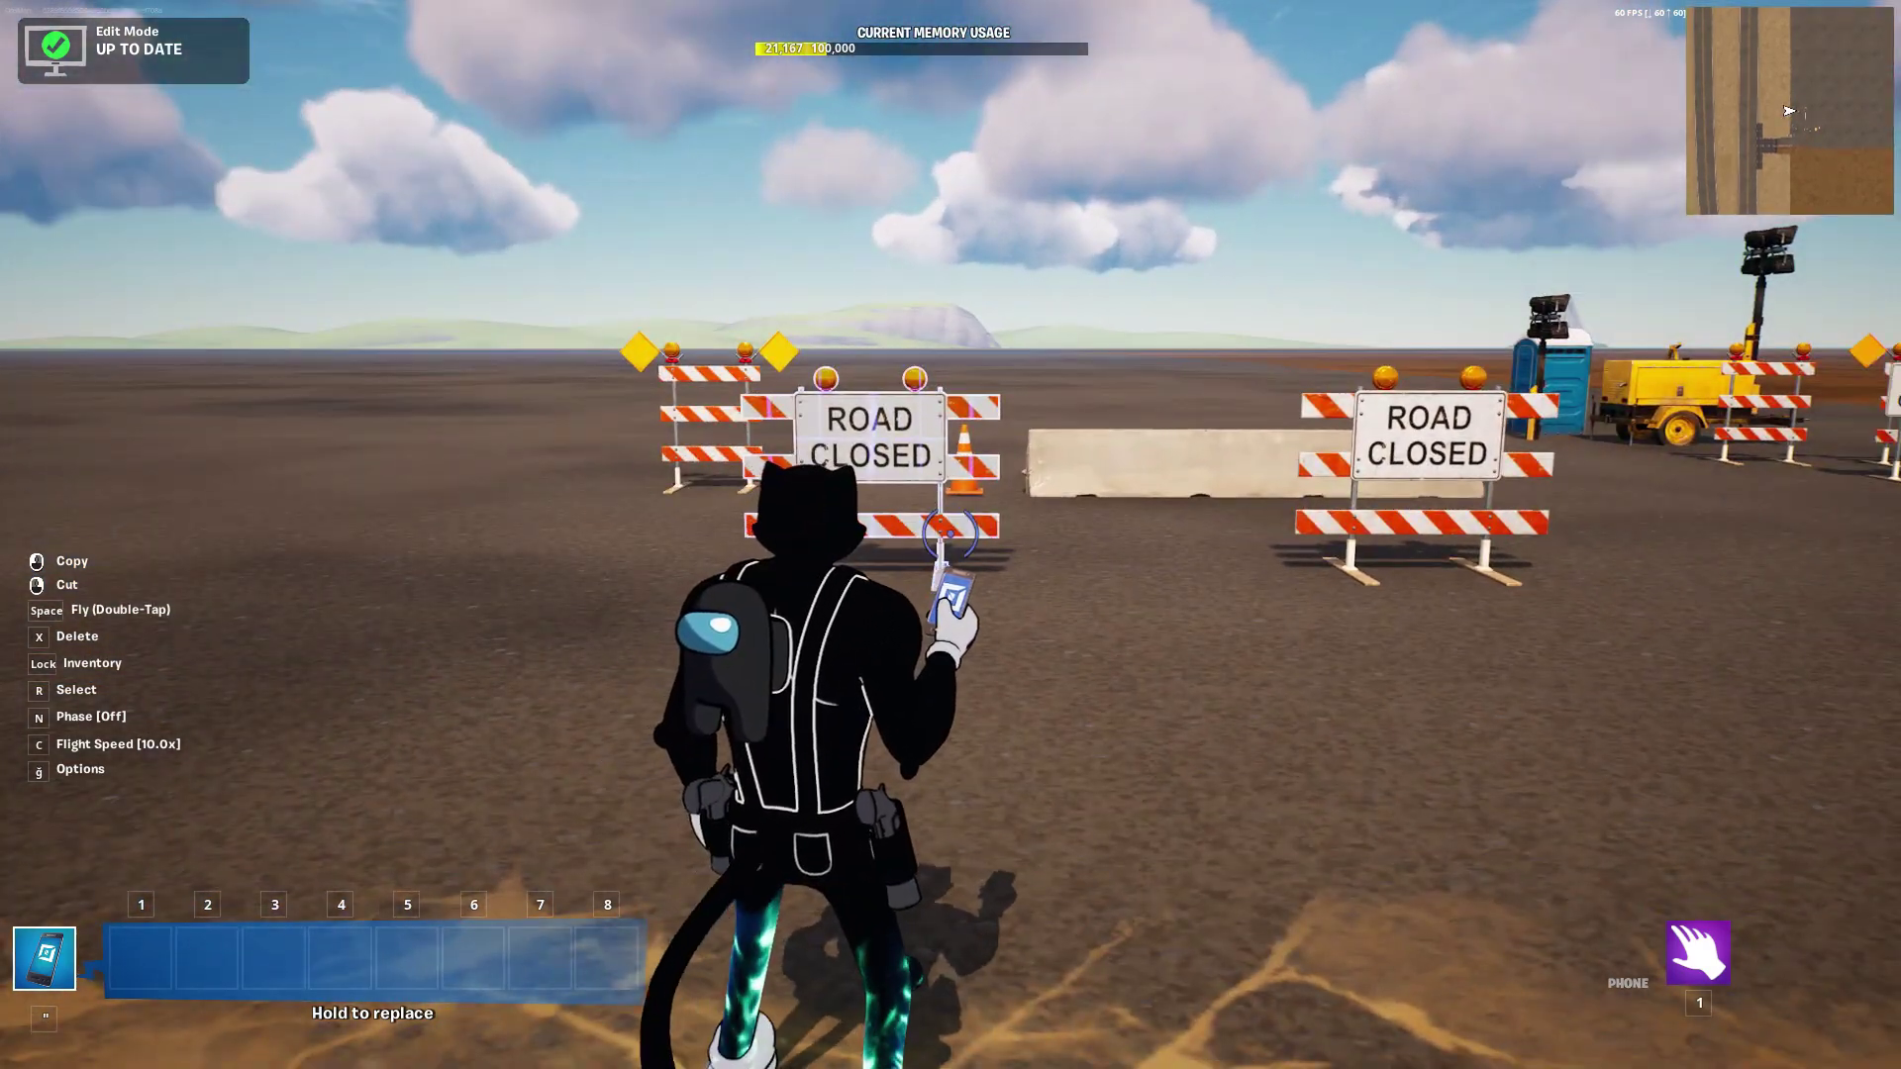